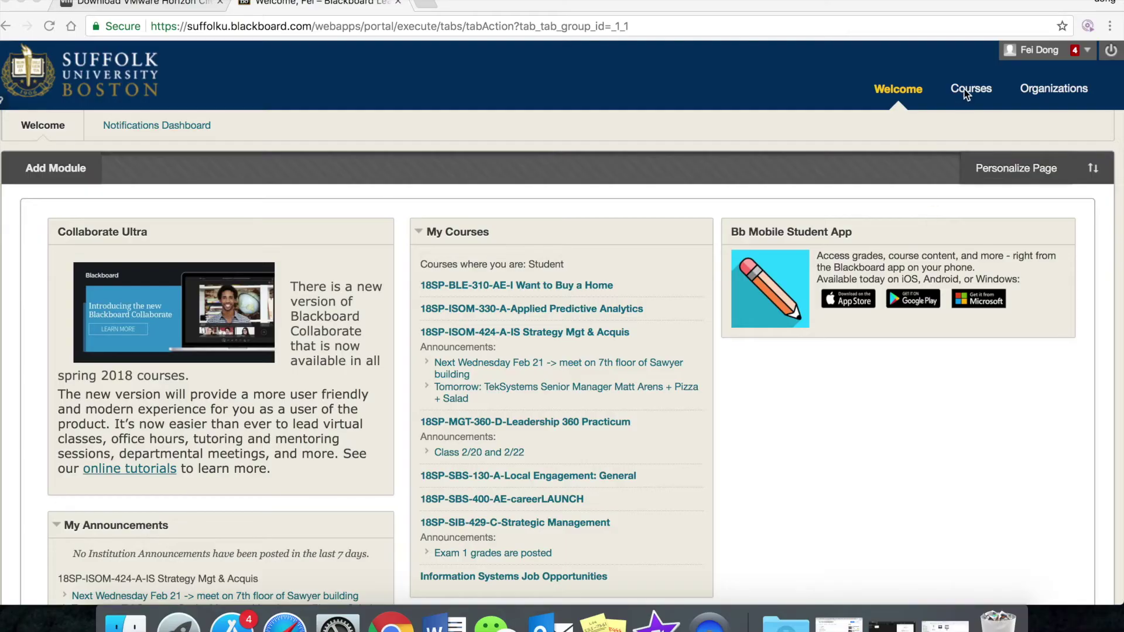
Step: Open the CTTS Case Milestones folder in the course documents of the 17FA-ISOM-313-AE Systems Analysis & Design course
left_click(967, 91)
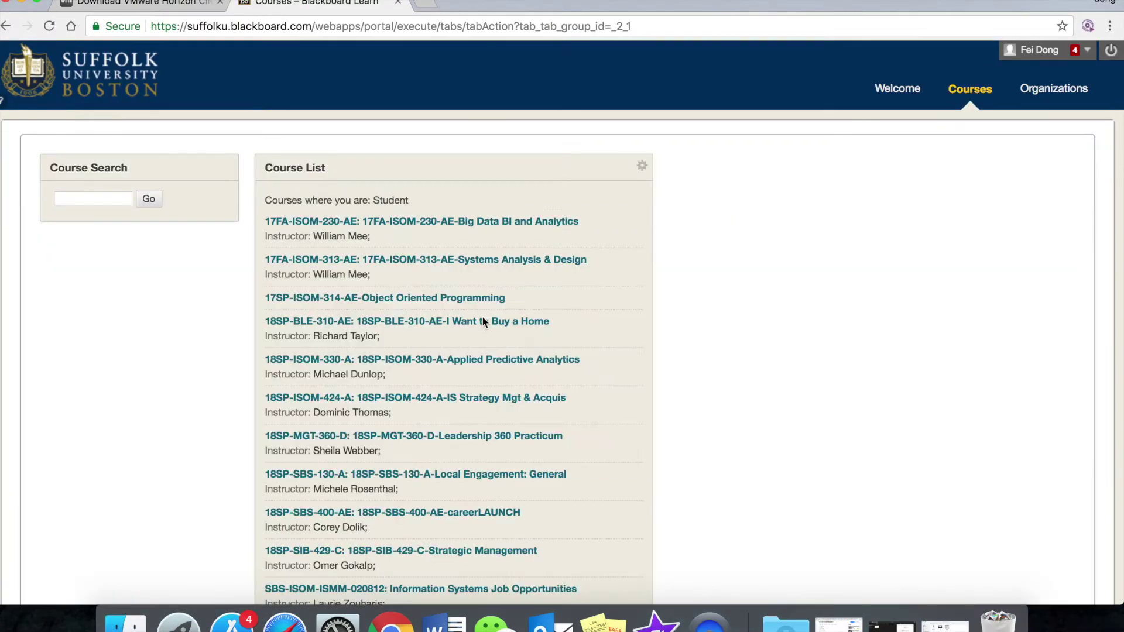
left_click(406, 263)
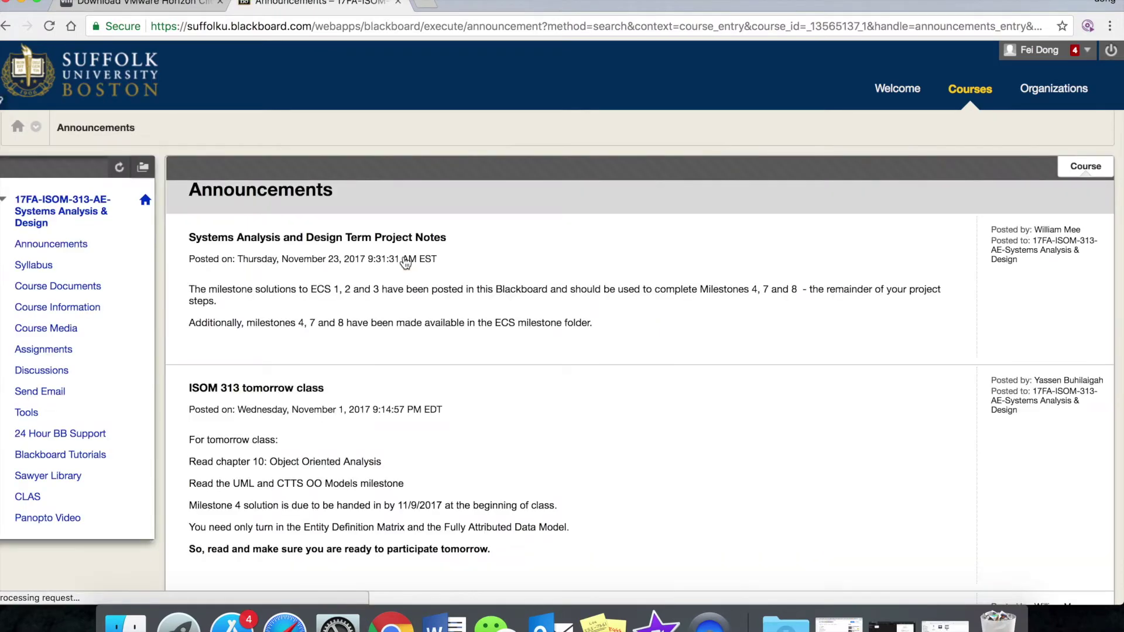
left_click(68, 288)
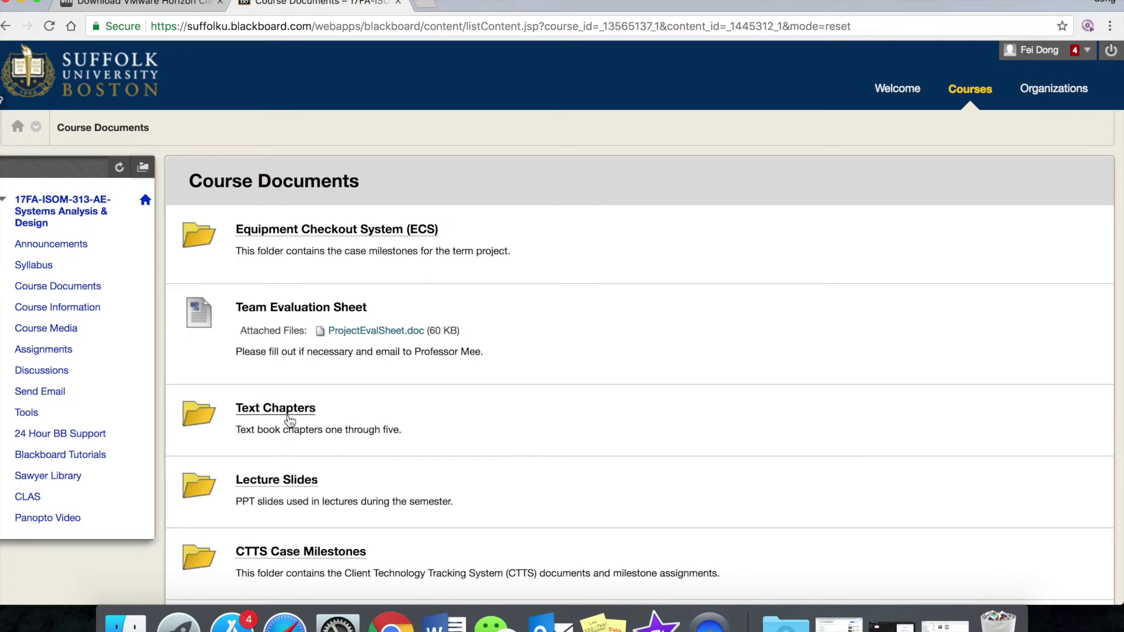
scroll(304, 515, "down", 3)
left_click(305, 467)
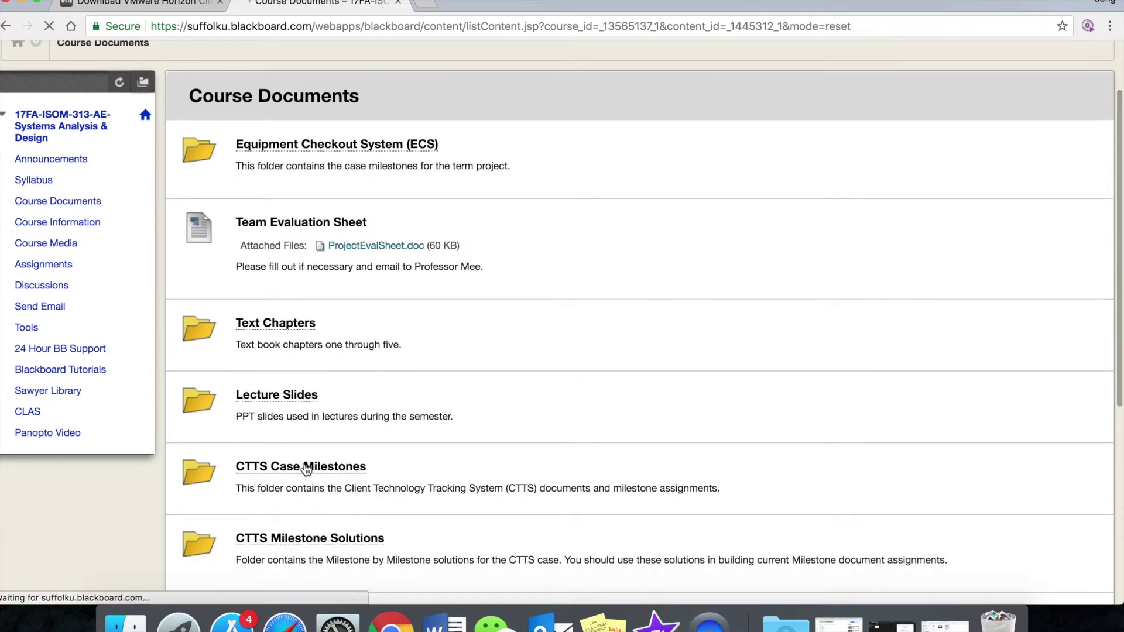
Step: Download the Milestone 4 attachment, Case Study CTTS - Milestone 04 Data Modeling.doc, into the Downloads folder
scroll(364, 494, "down", 4)
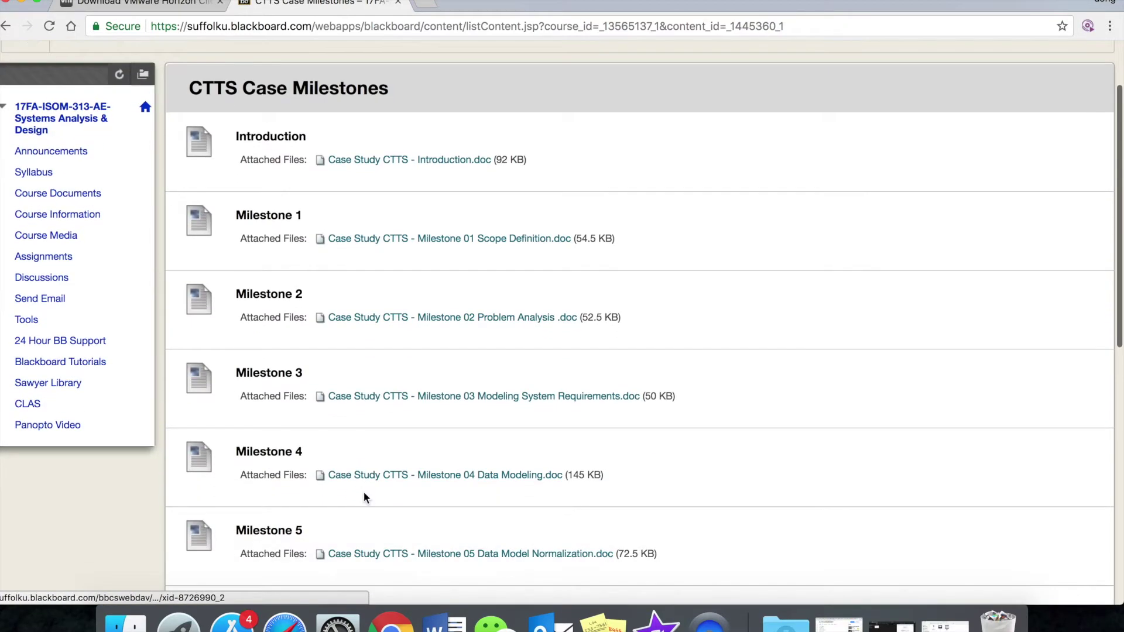
left_click(485, 477)
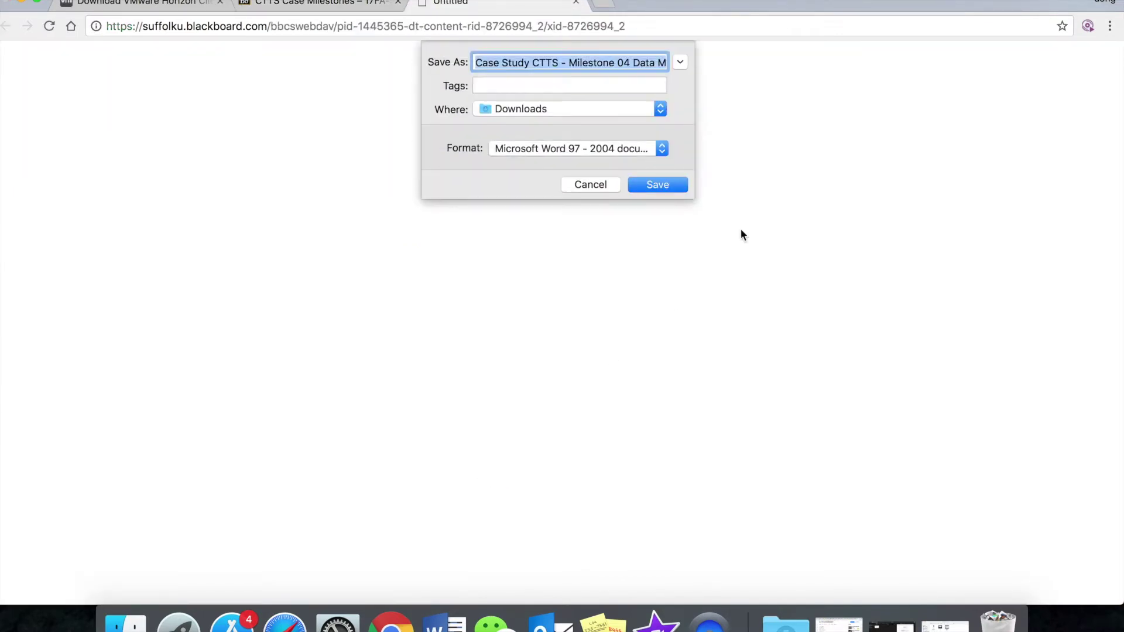
left_click(652, 185)
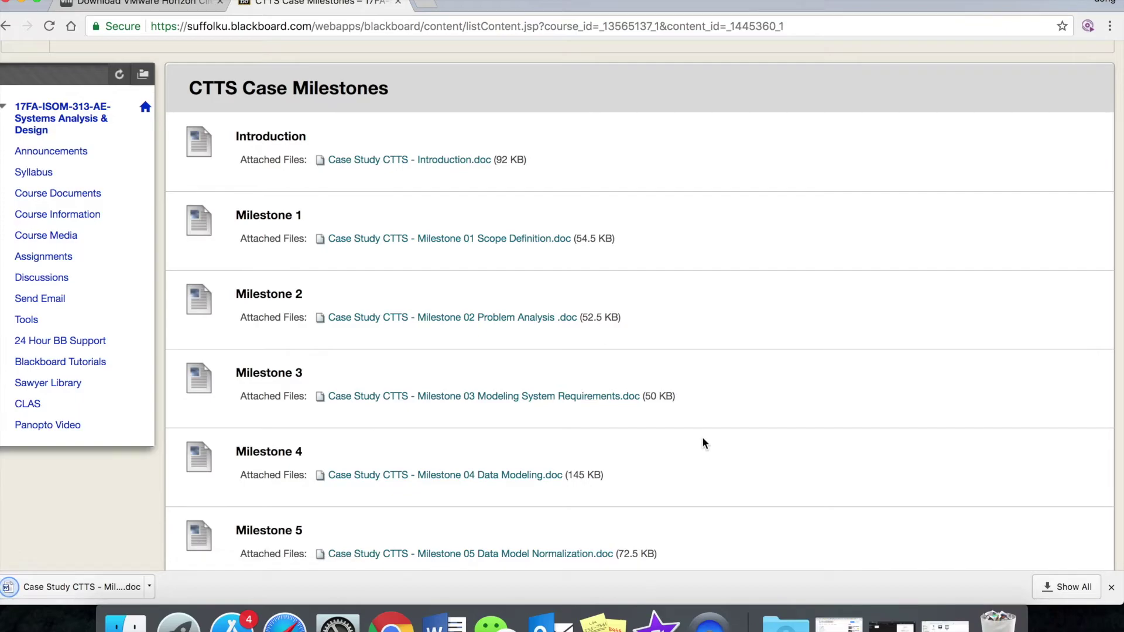
Step: Review the Milestone 4 document in Word, covering the activities, advanced option, interview transcript and exhibits
scroll(761, 283, "down", 20)
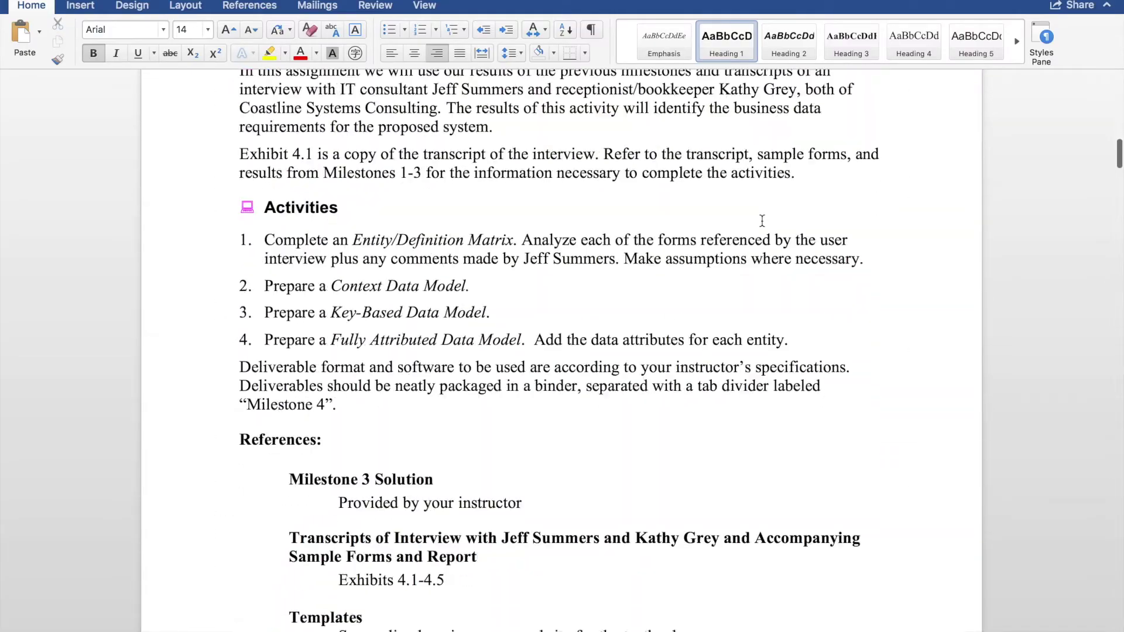
scroll(763, 218, "down", 20)
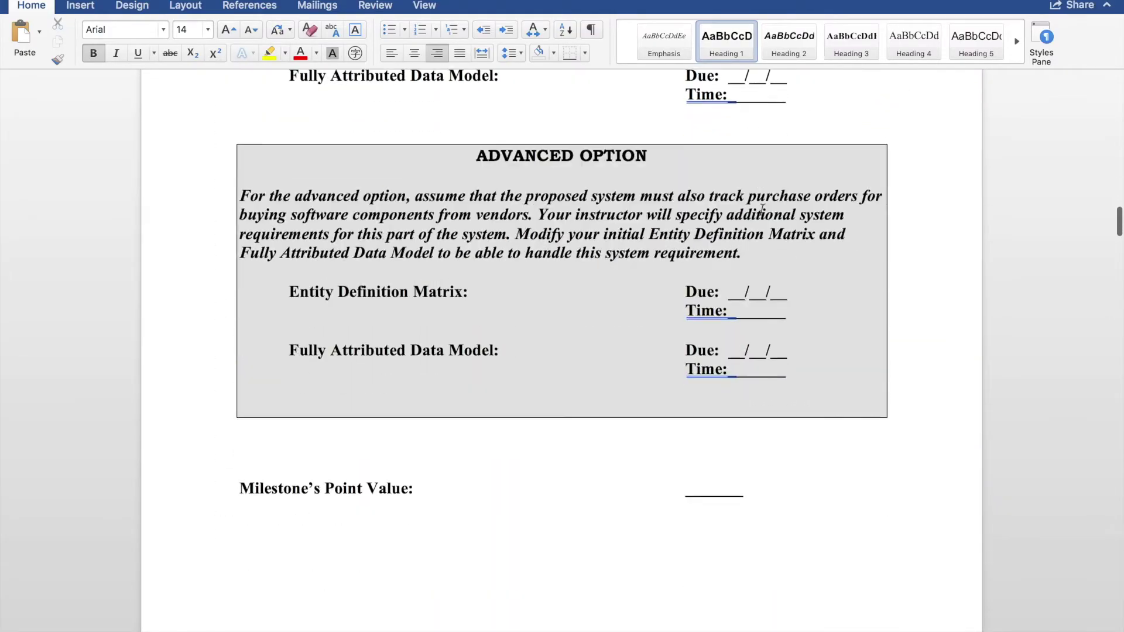
scroll(764, 173, "down", 20)
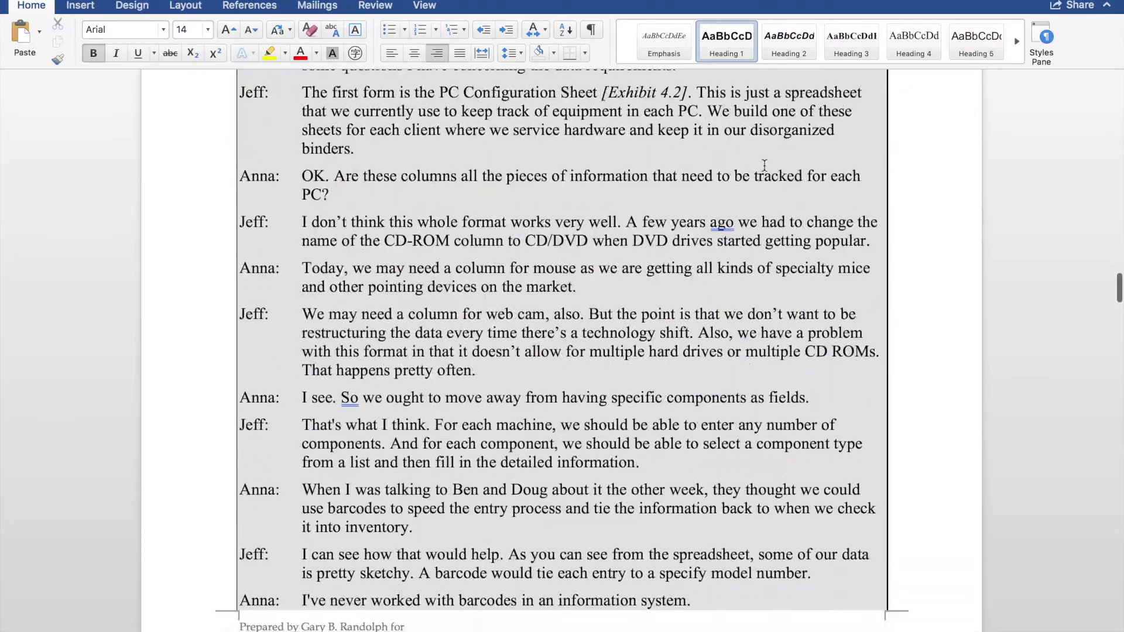
scroll(764, 157, "down", 20)
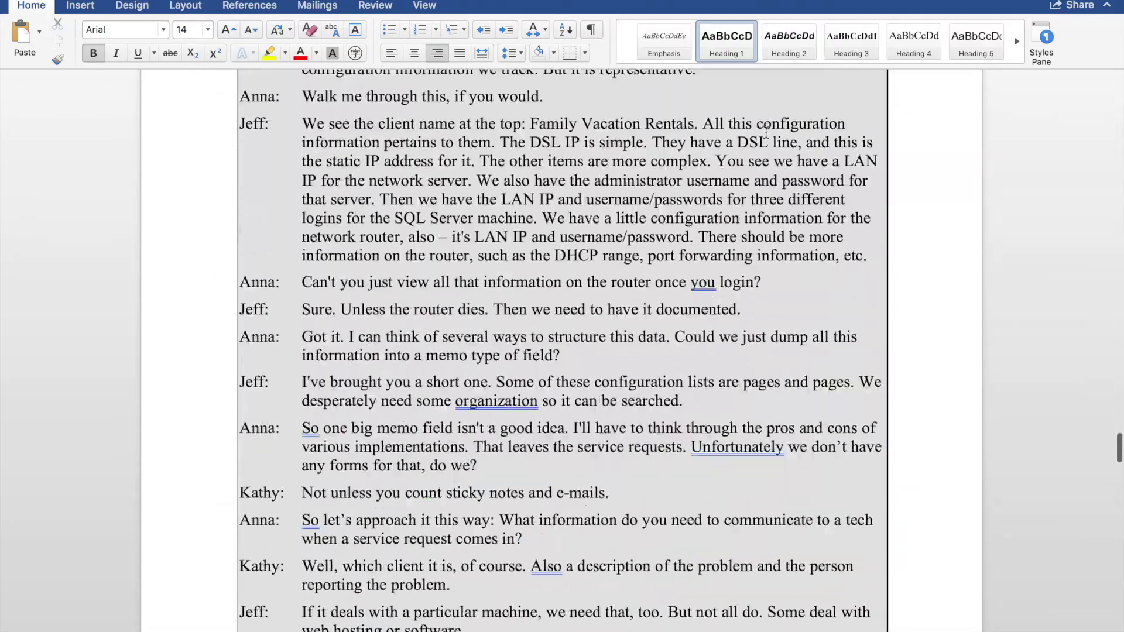
scroll(764, 131, "down", 20)
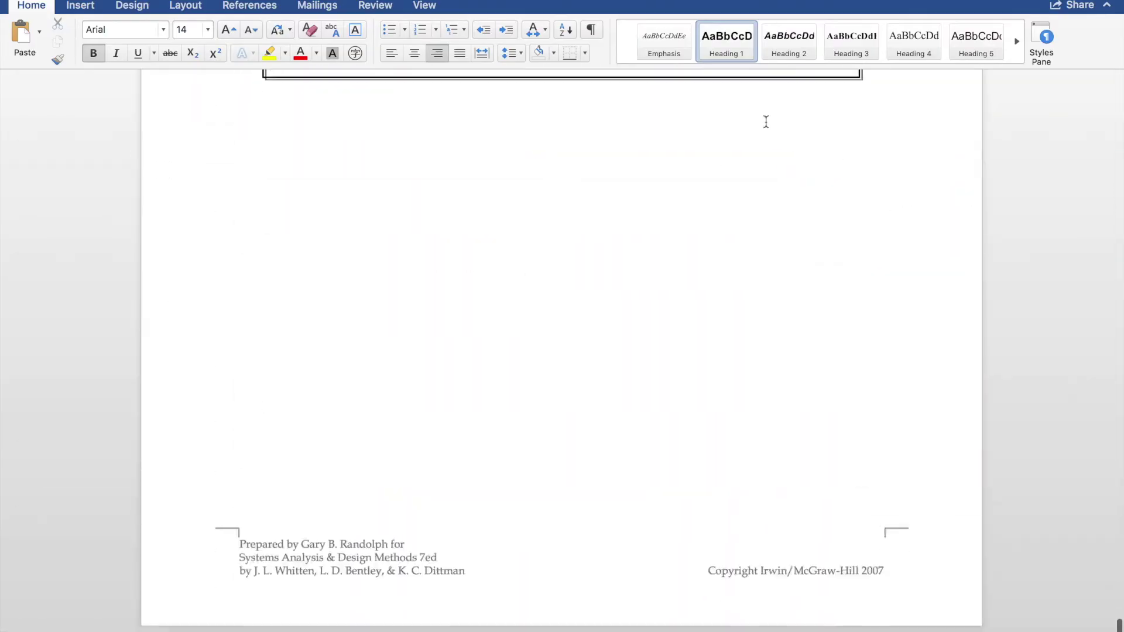
scroll(771, 197, "up", 20)
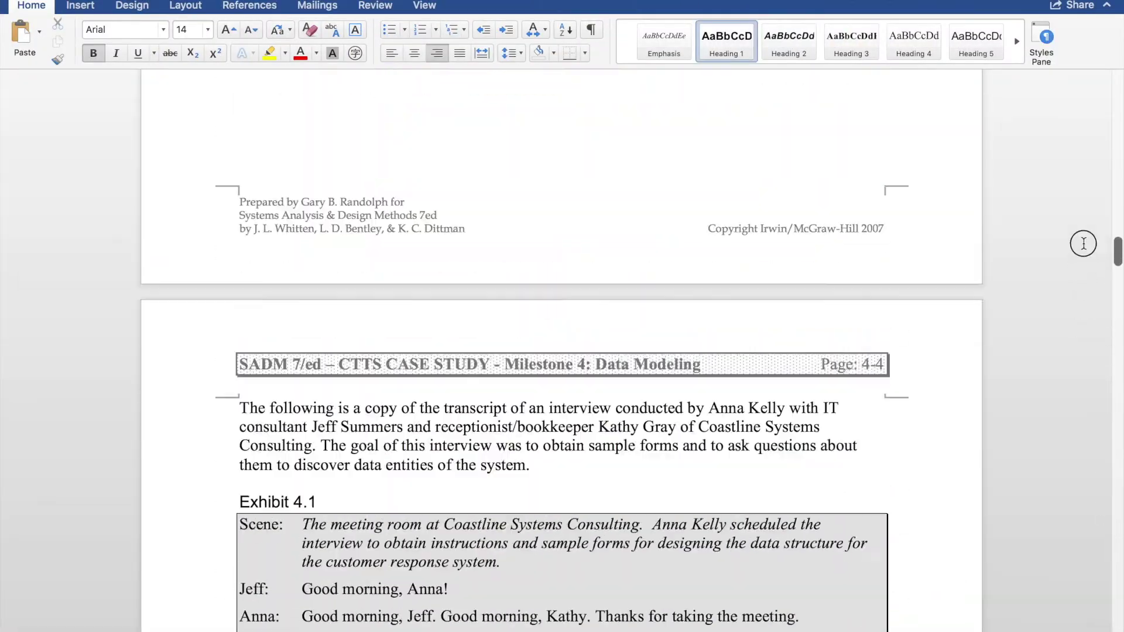
scroll(1083, 244, "up", 10)
triple_click(432, 246)
left_click(241, 281)
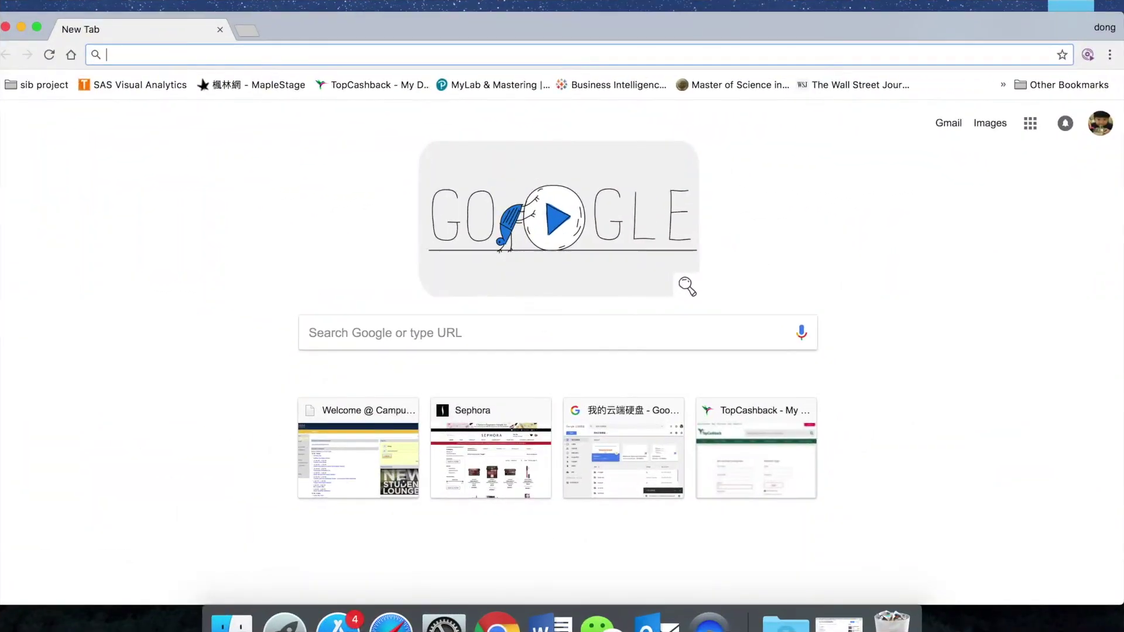
Step: Go to desktop.suffolk.edu in the browser and follow the option to install the VMware Horizon Client
type("desktop.suffolk.edu")
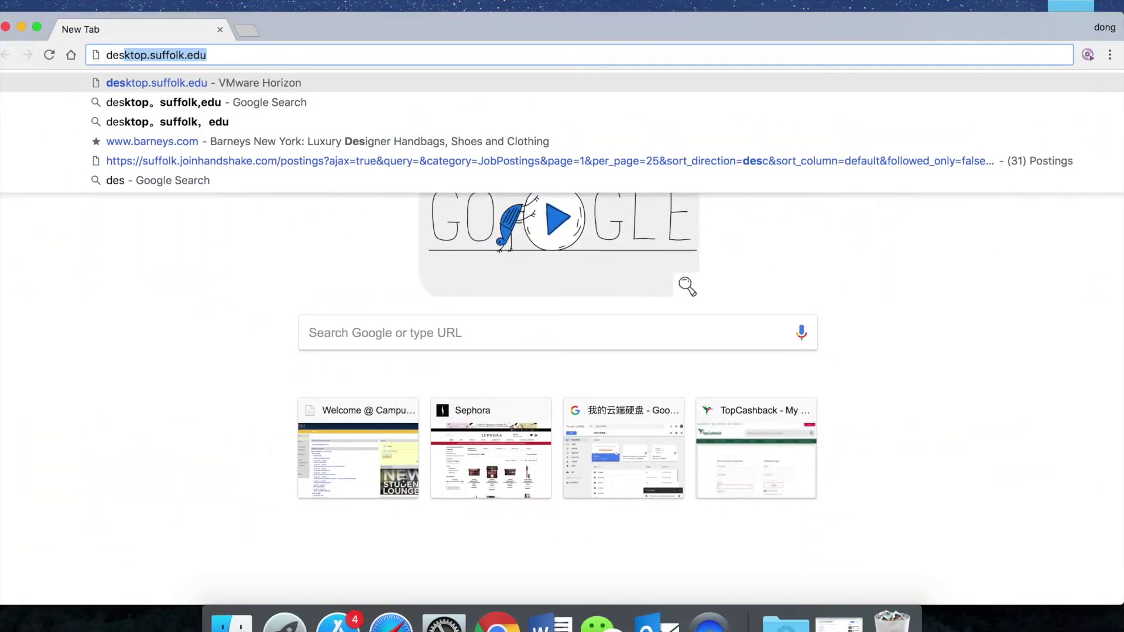
key("Right")
key("Return")
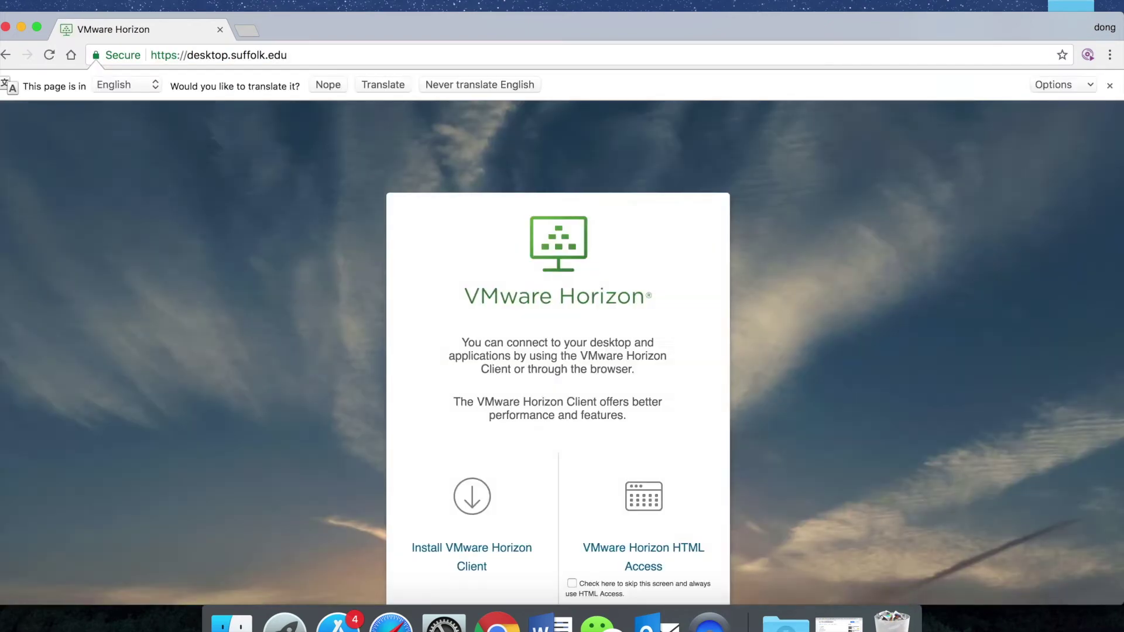
left_click(481, 504)
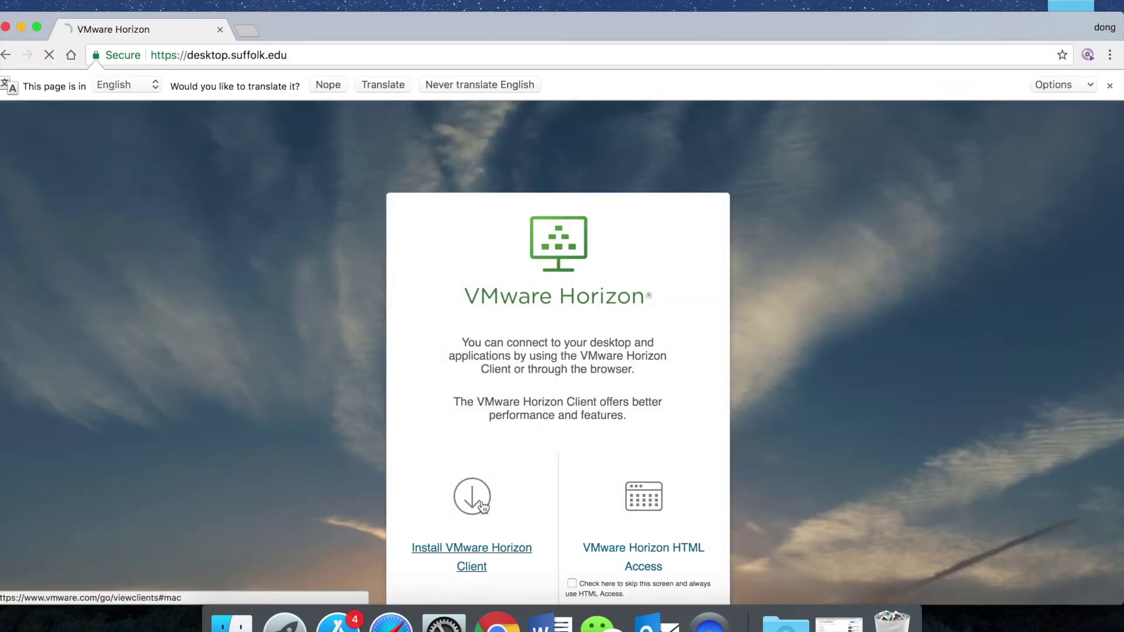
Step: Download the VMware Horizon Client for macOS disk image into the Downloads folder
scroll(554, 442, "down", 2)
scroll(553, 442, "down", 3)
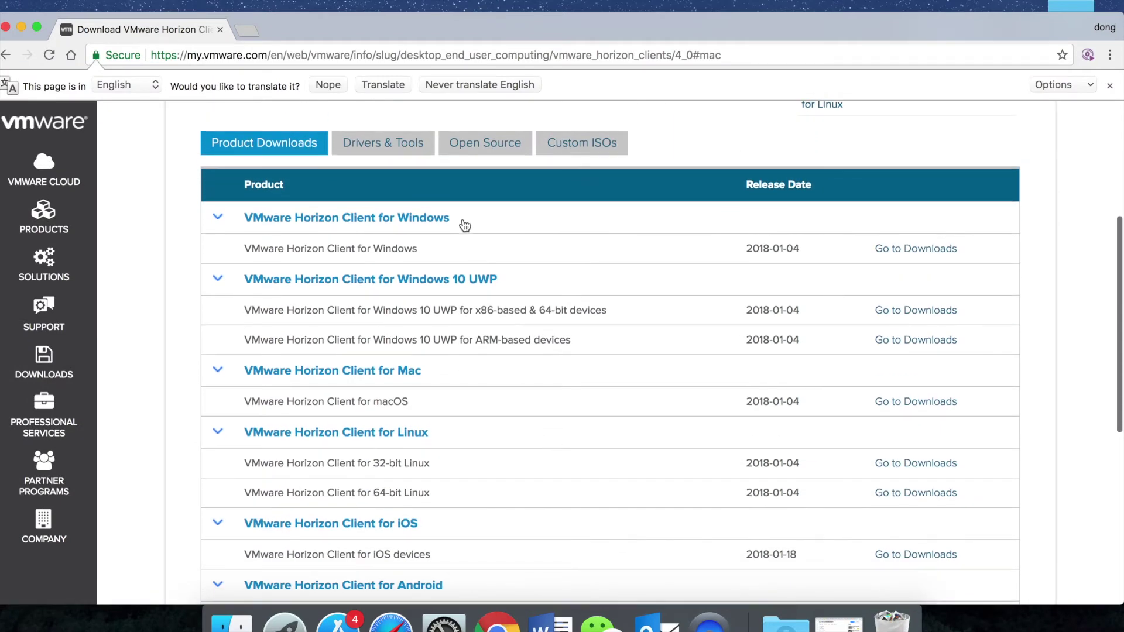
scroll(591, 508, "down", 2)
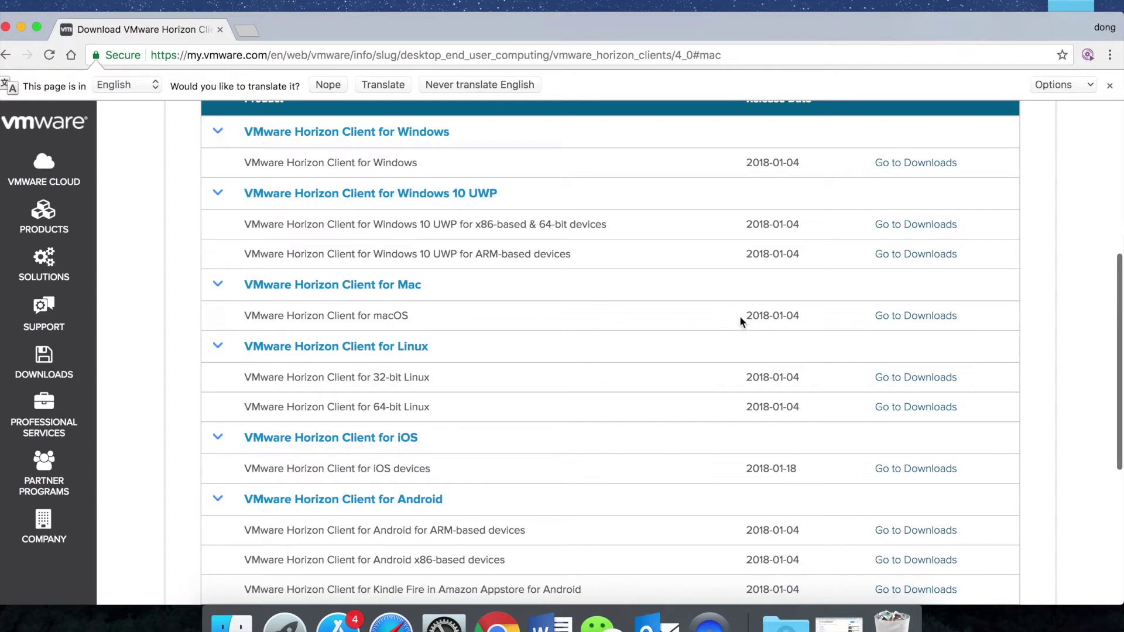
scroll(741, 388, "down", 1)
scroll(741, 388, "up", 1)
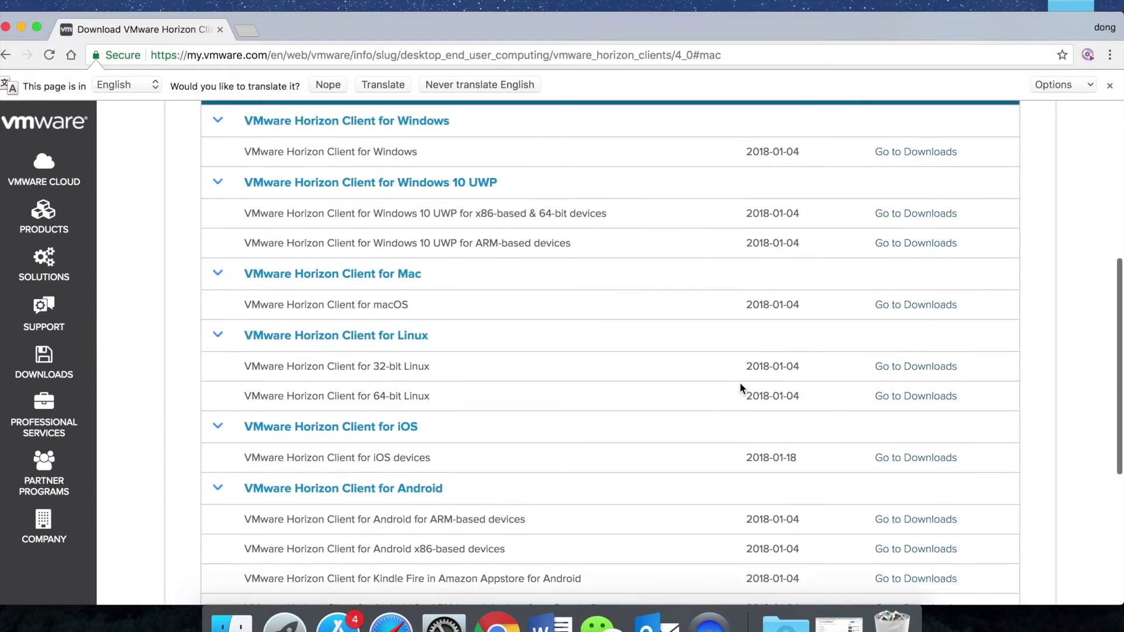
left_click(911, 309)
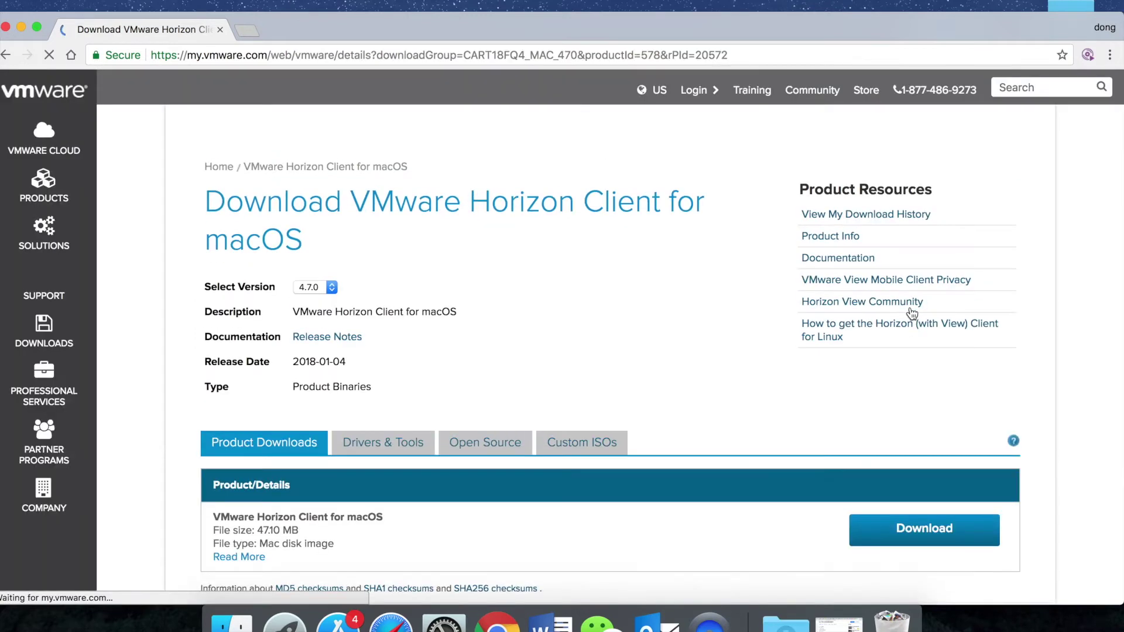
scroll(570, 413, "down", 2)
left_click(899, 447)
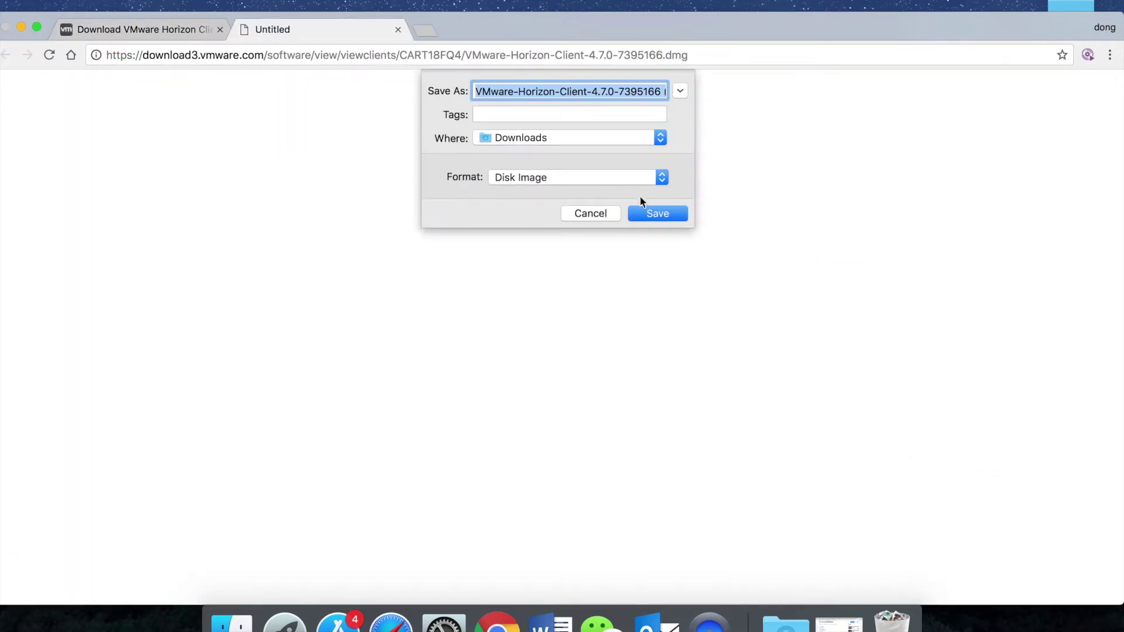
left_click(668, 213)
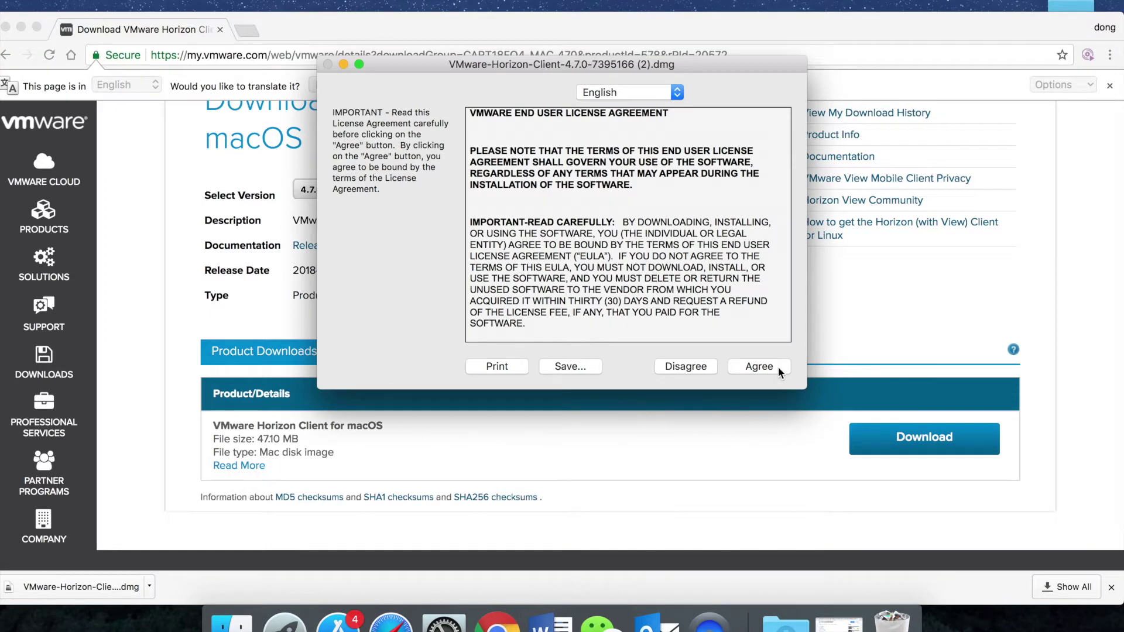
Step: Accept the VMware end user license agreement and install VMware Horizon Client into the Applications folder
left_click(760, 366)
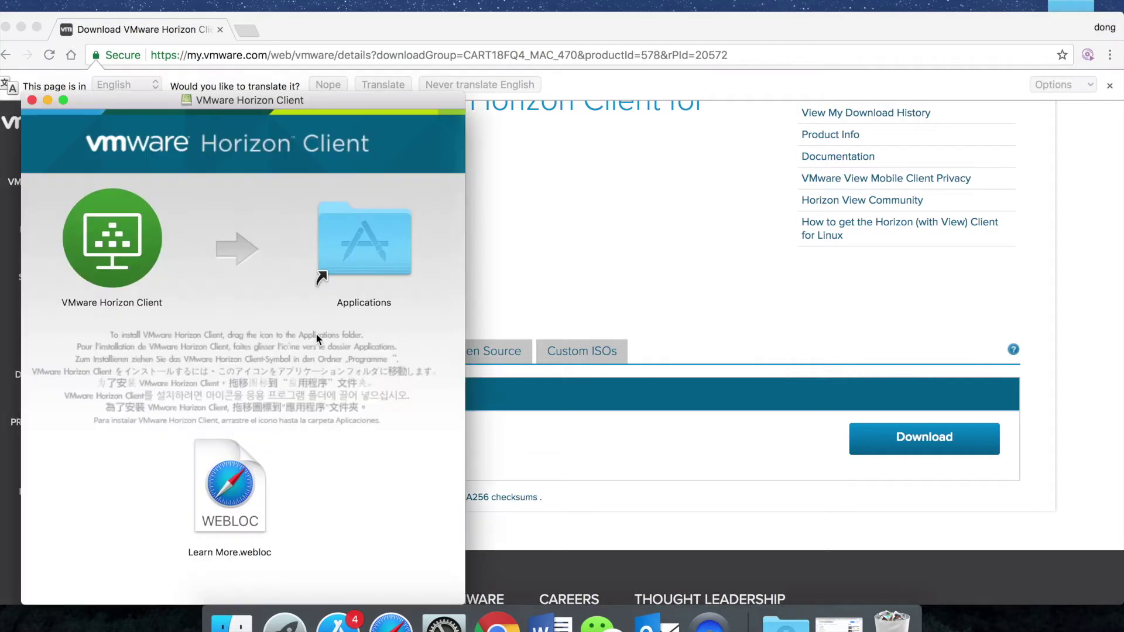
left_click_drag(98, 268, 355, 261)
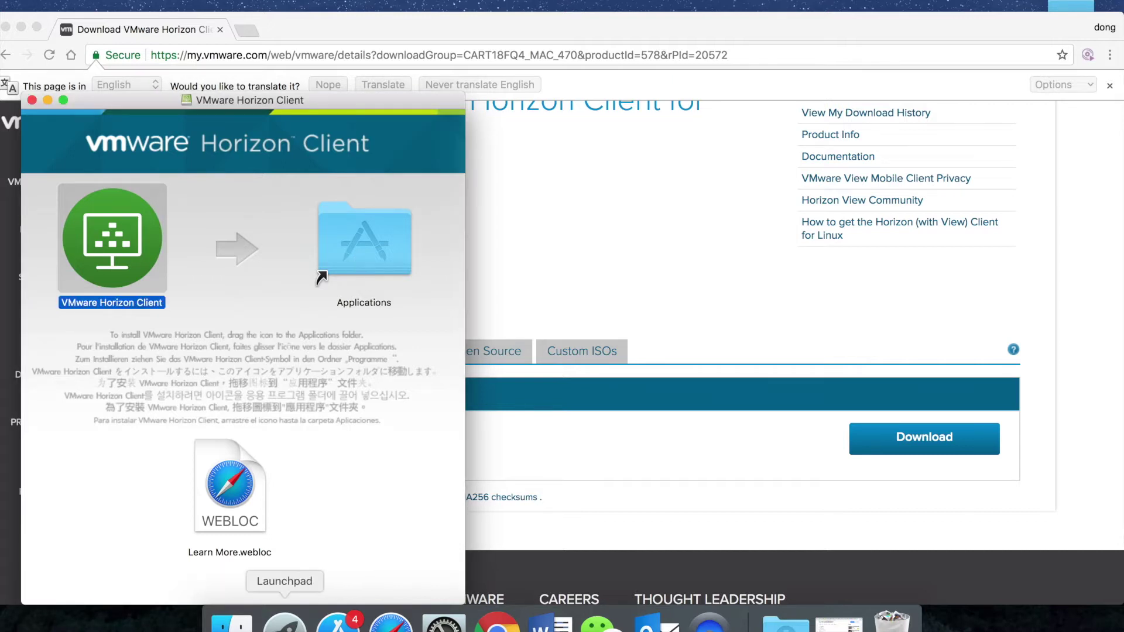
Step: Launch VMware Horizon Client and authorize its remote USB and printing services with the admin password
left_click(284, 622)
left_click(837, 480)
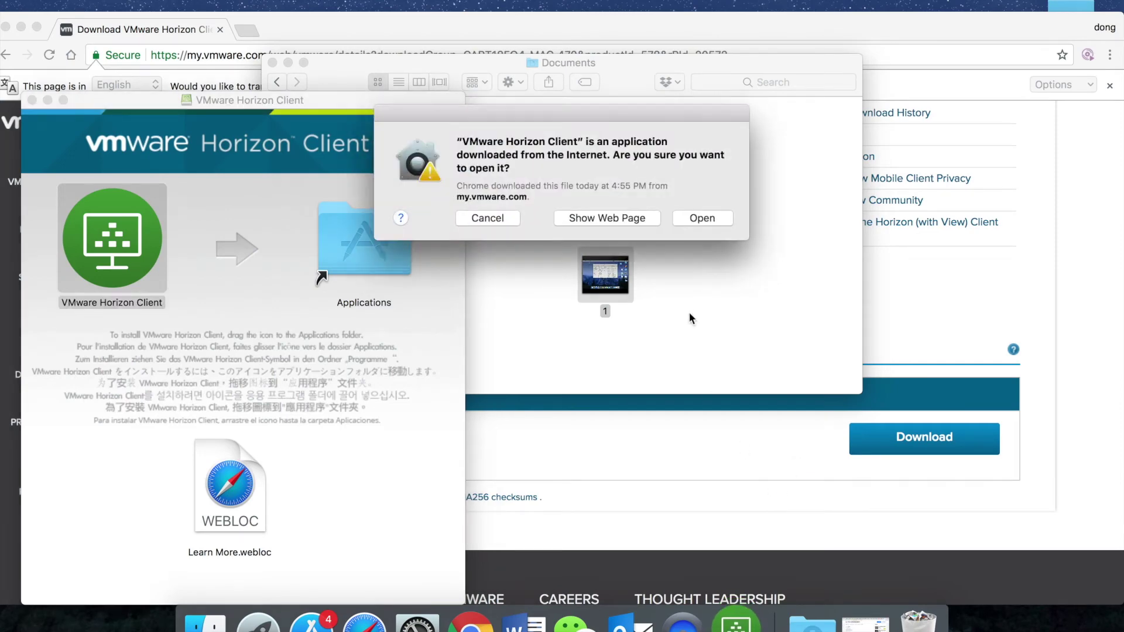
left_click(701, 217)
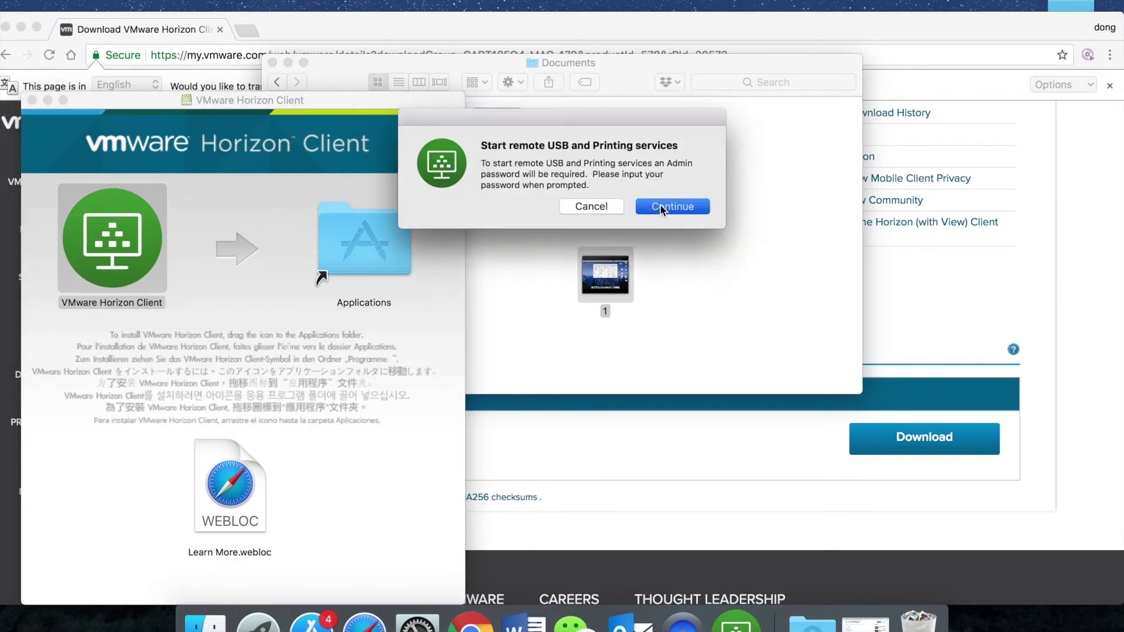
left_click(660, 206)
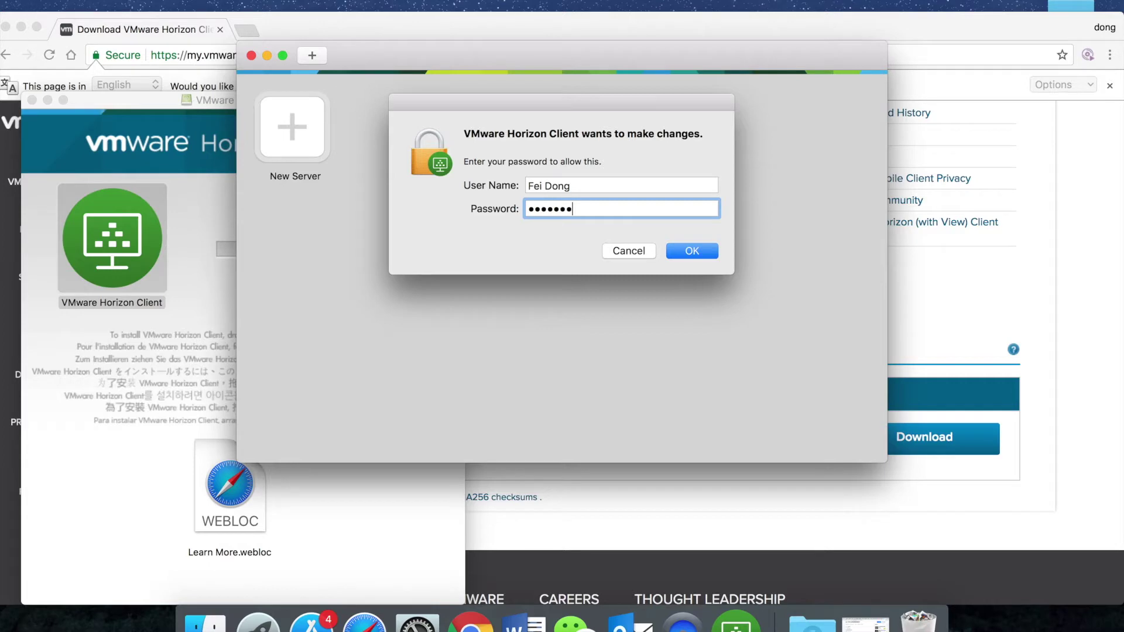
key("Return")
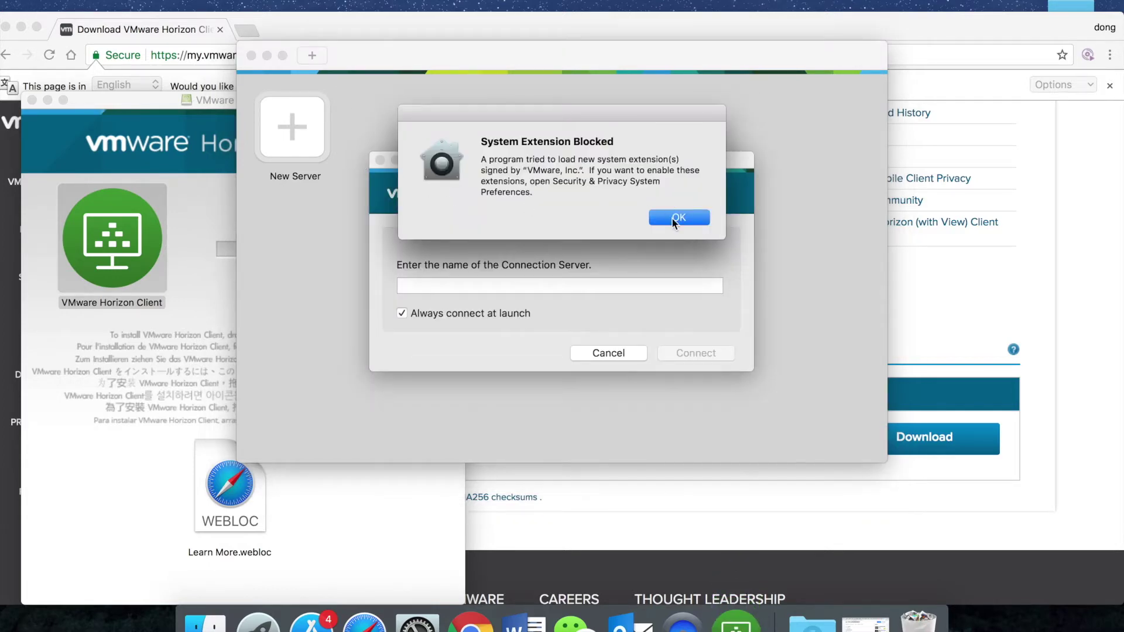
left_click(674, 220)
Step: Connect to the server desktop.suffolk.edu and log in to the ADM domain with the account username and password
type("desktop.suffolk.edu")
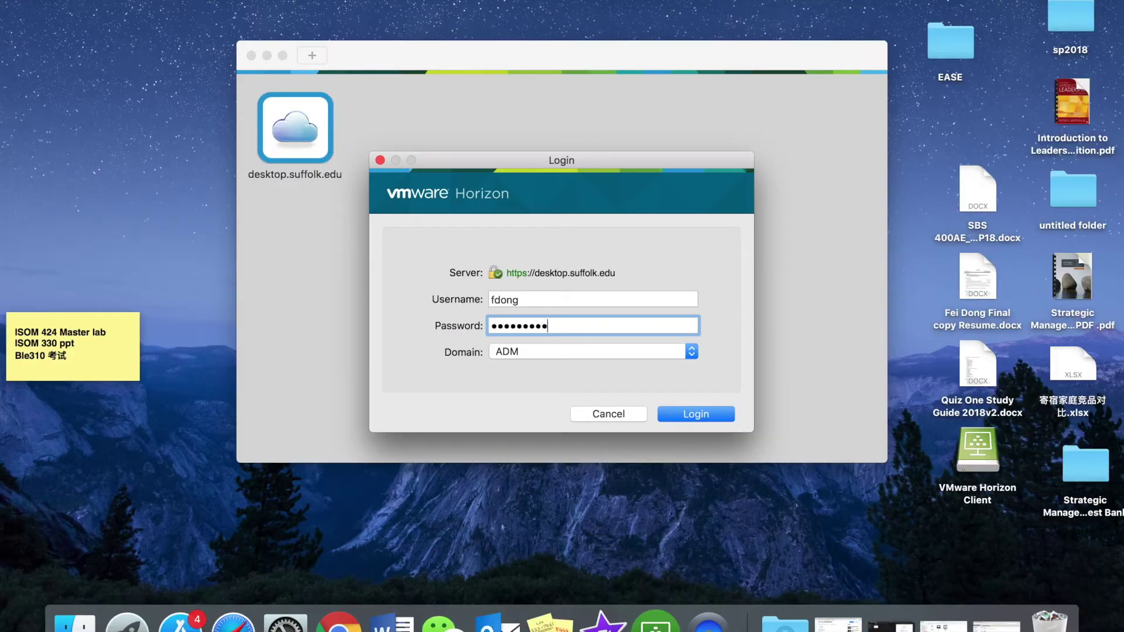
key("Return")
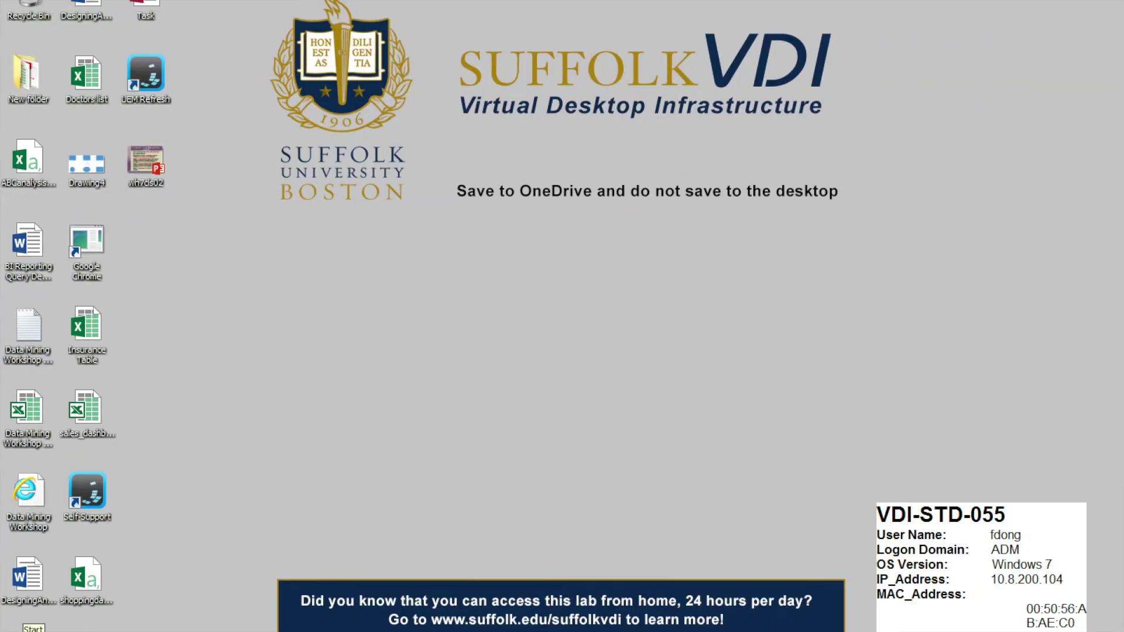
Step: Find and launch Visio 2013 on the Suffolk virtual desktop
key("super")
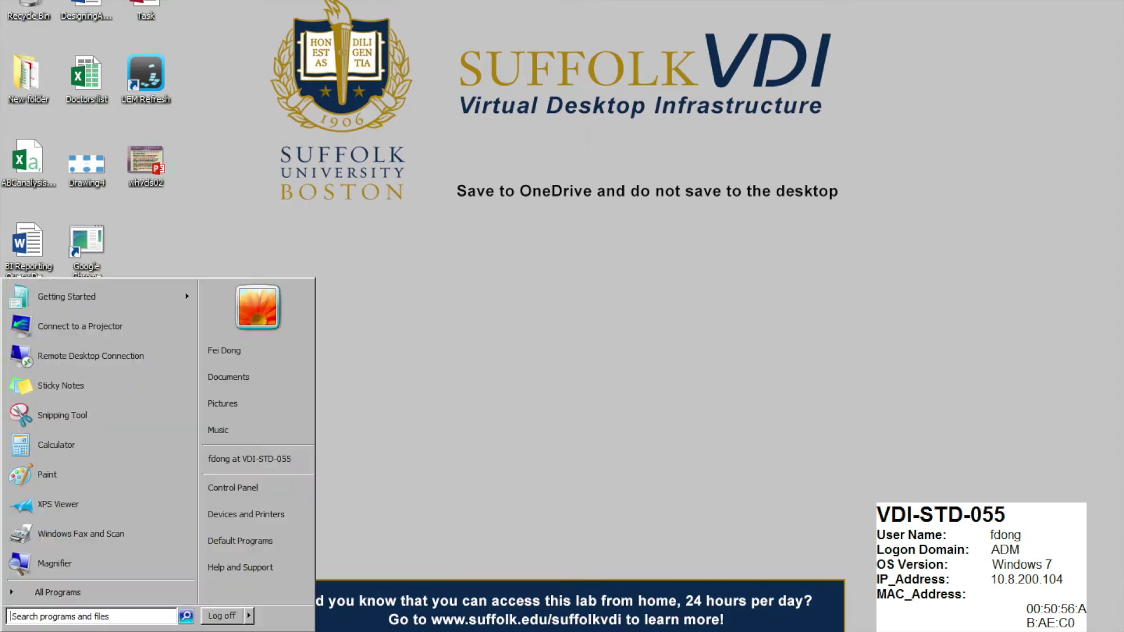
left_click(26, 591)
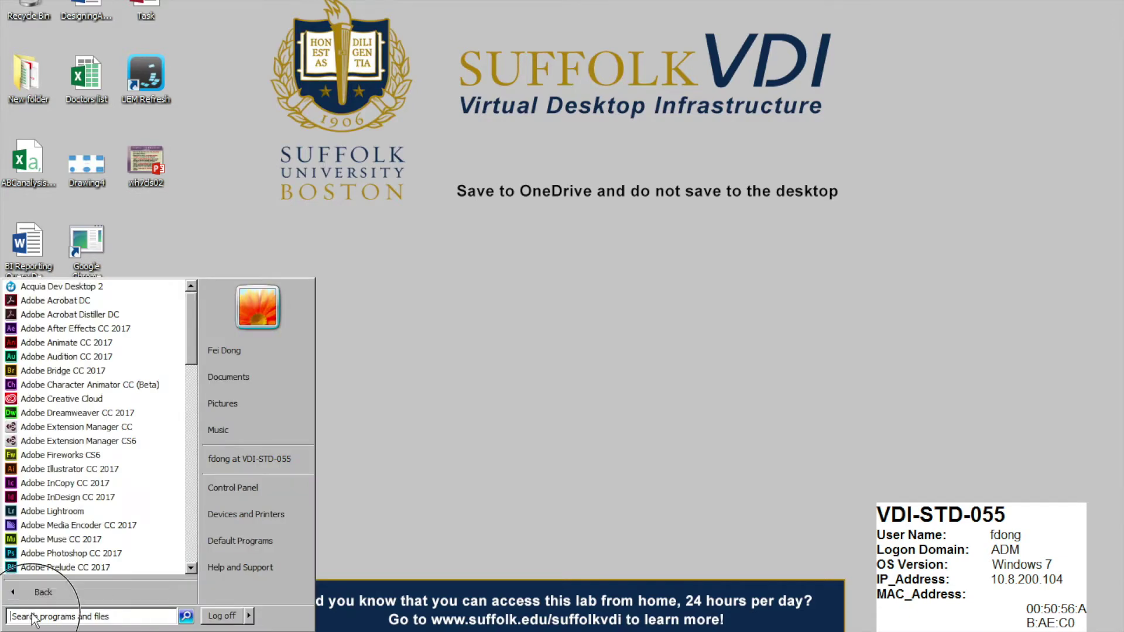
type("visio")
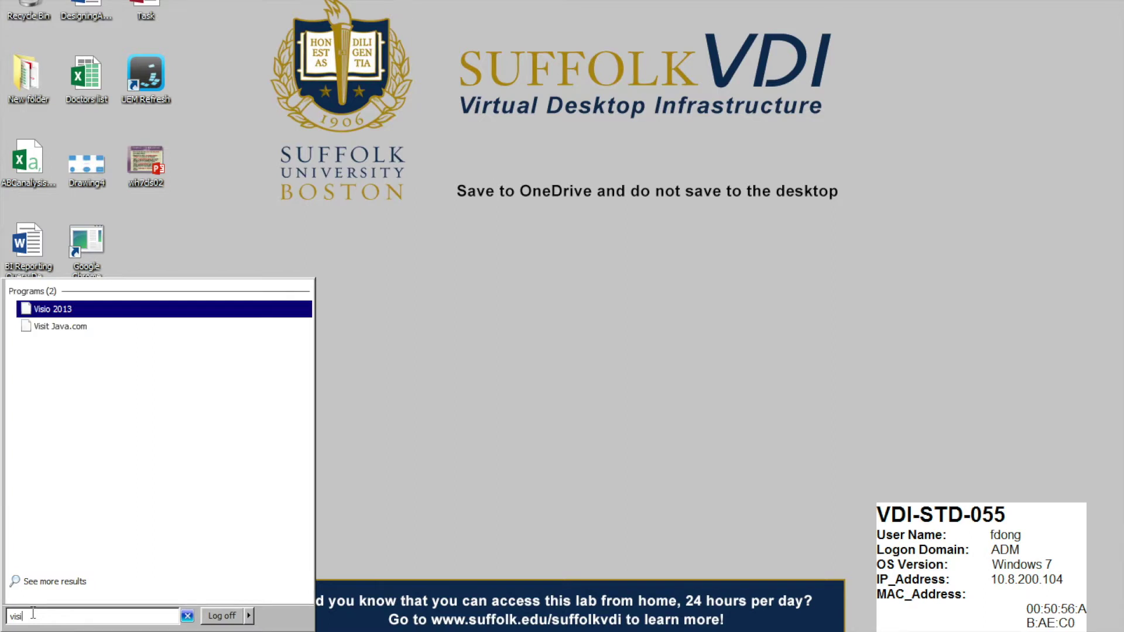
left_click(42, 309)
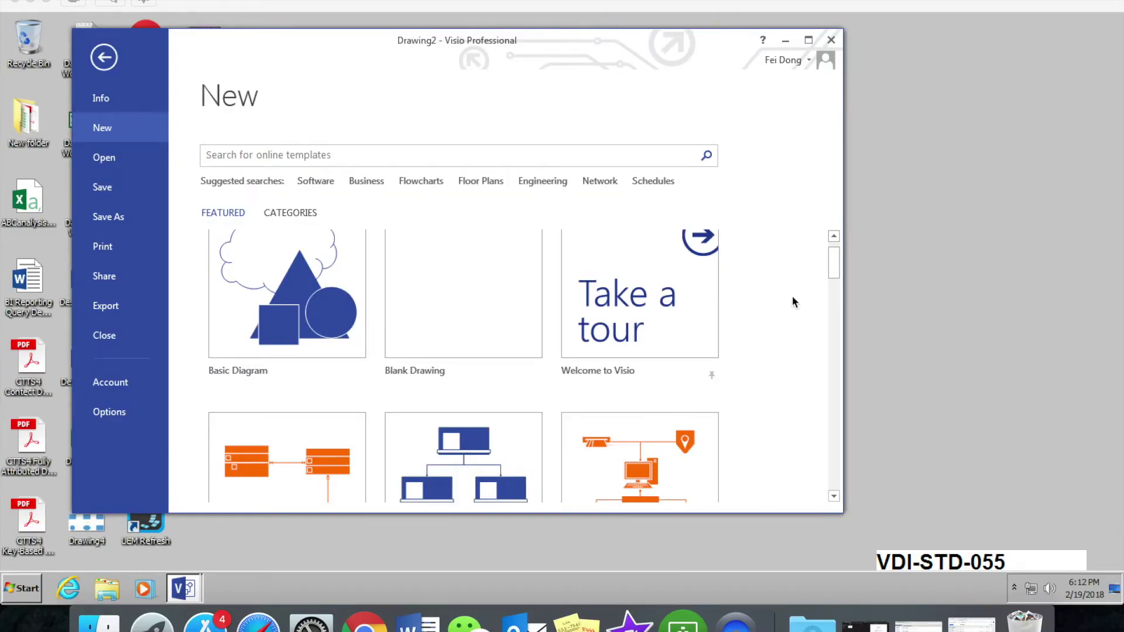
Step: Search the templates for "database" and create a new drawing from the Crow's Foot Database Notation template
left_click(809, 41)
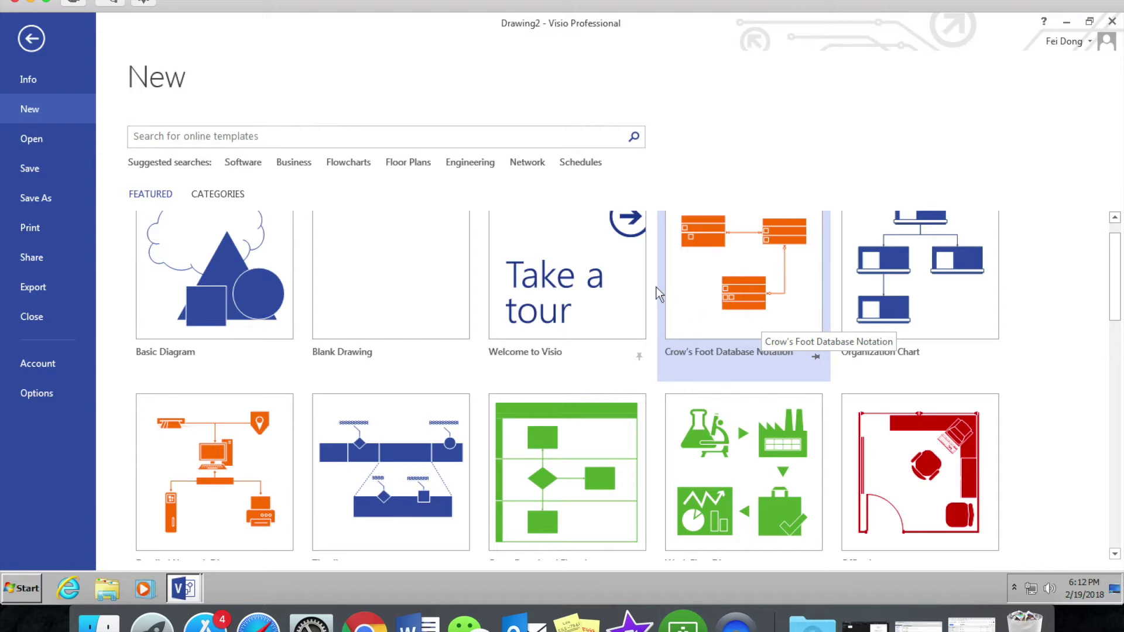
left_click(462, 141)
type("da")
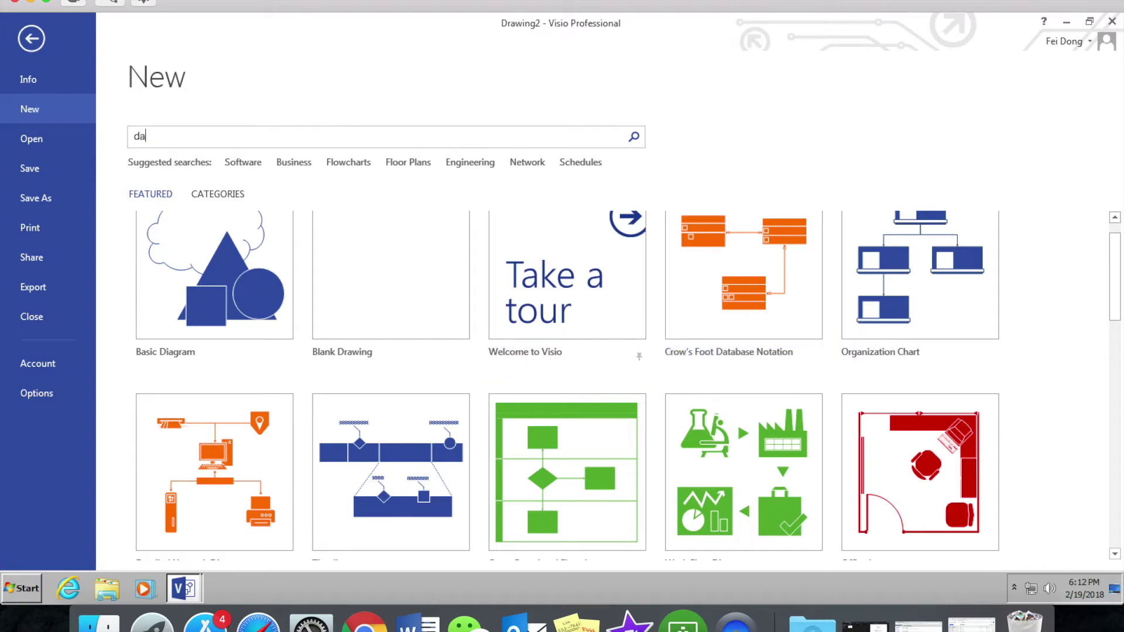
type("tabase")
key("Return")
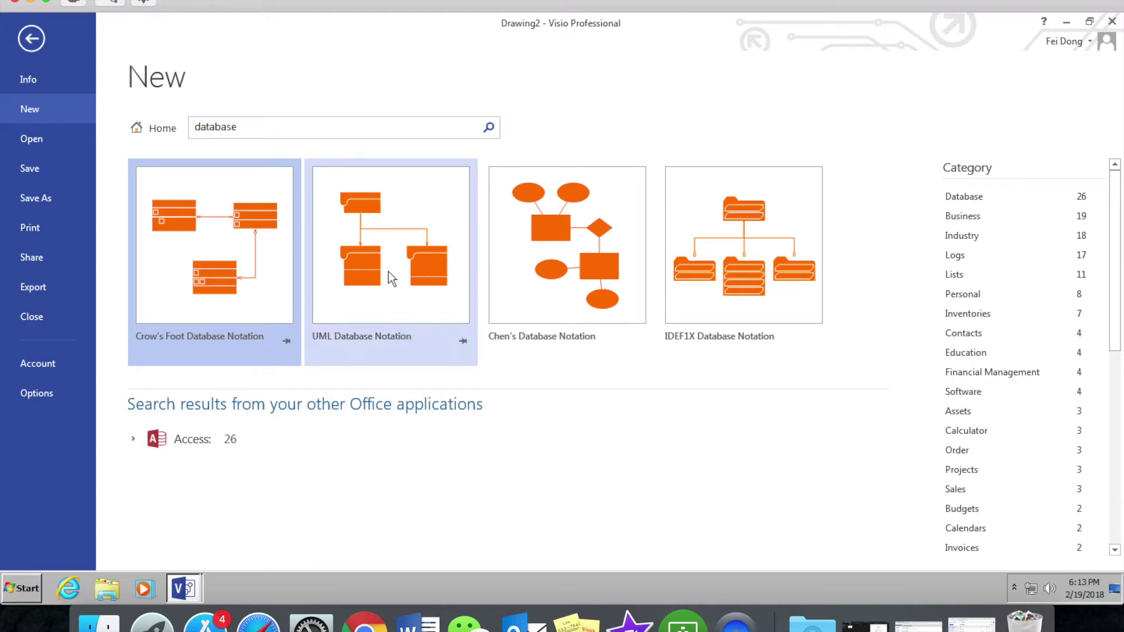
double_click(238, 273)
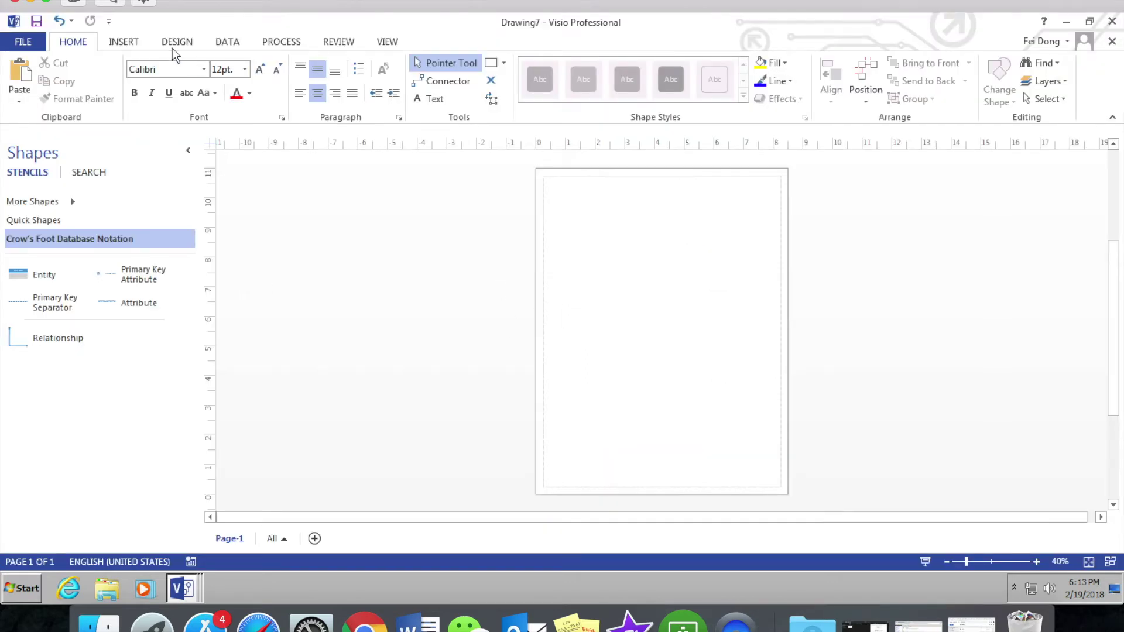
Step: Change the drawing page's orientation to landscape
left_click(177, 42)
left_click(28, 79)
left_click(62, 156)
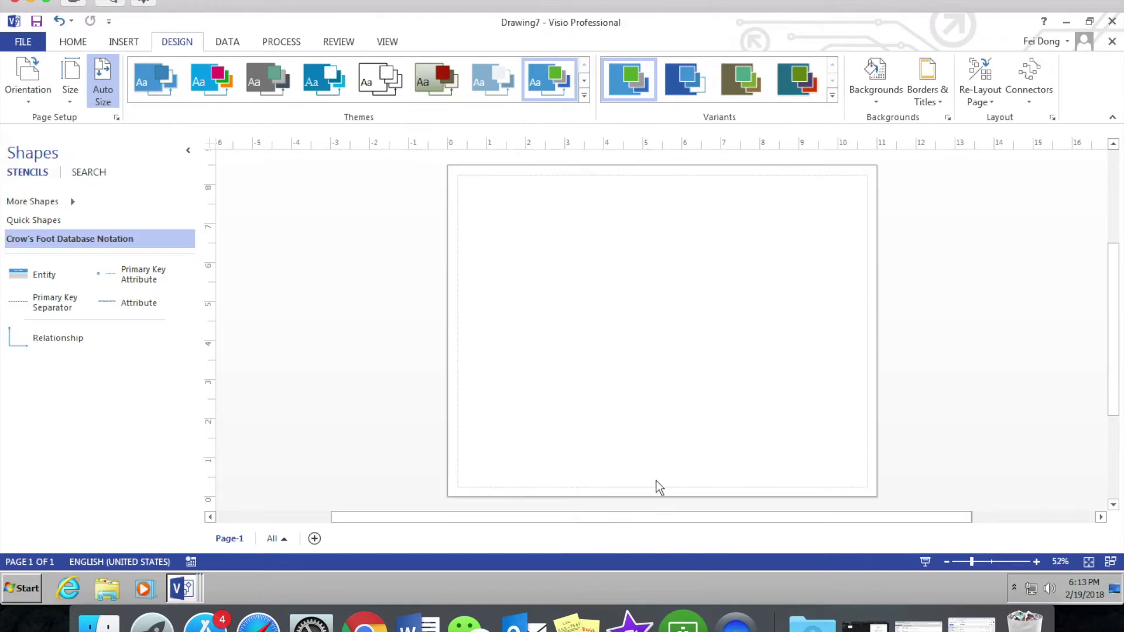
Step: Add an entity near the page's upper-left area and name it WorkRecord
left_click(1036, 561)
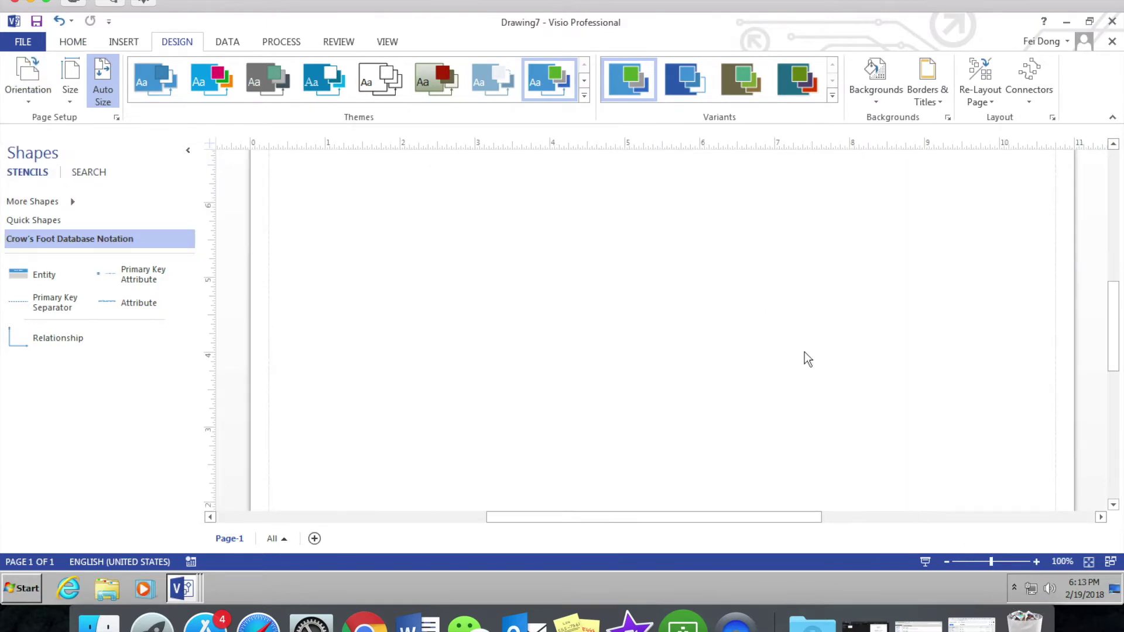
left_click(85, 43)
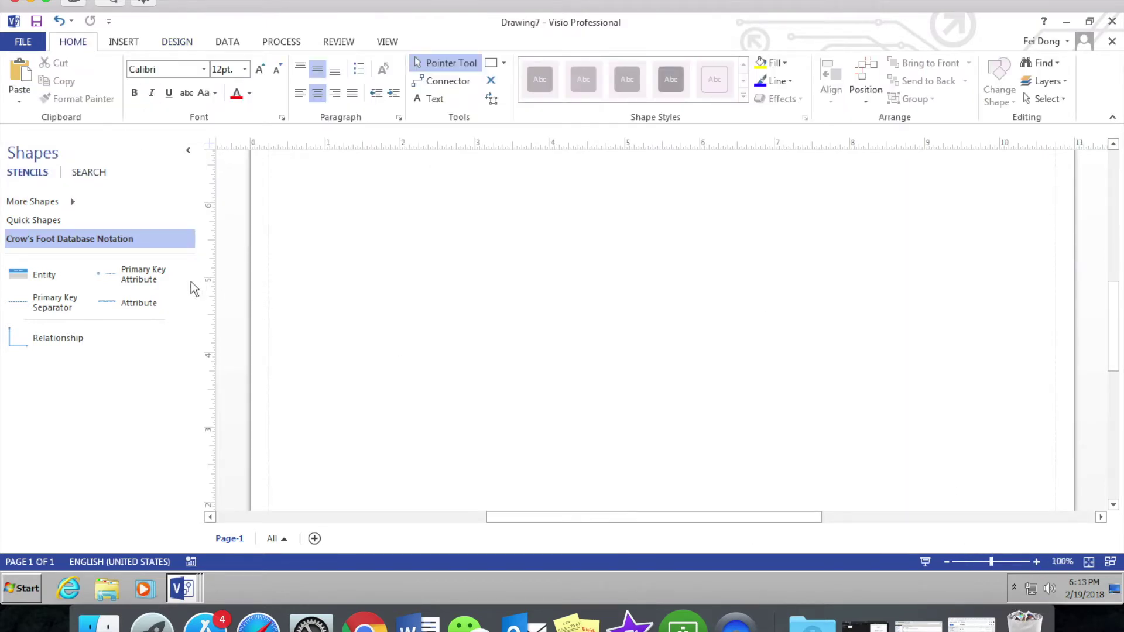
left_click_drag(35, 279, 462, 213)
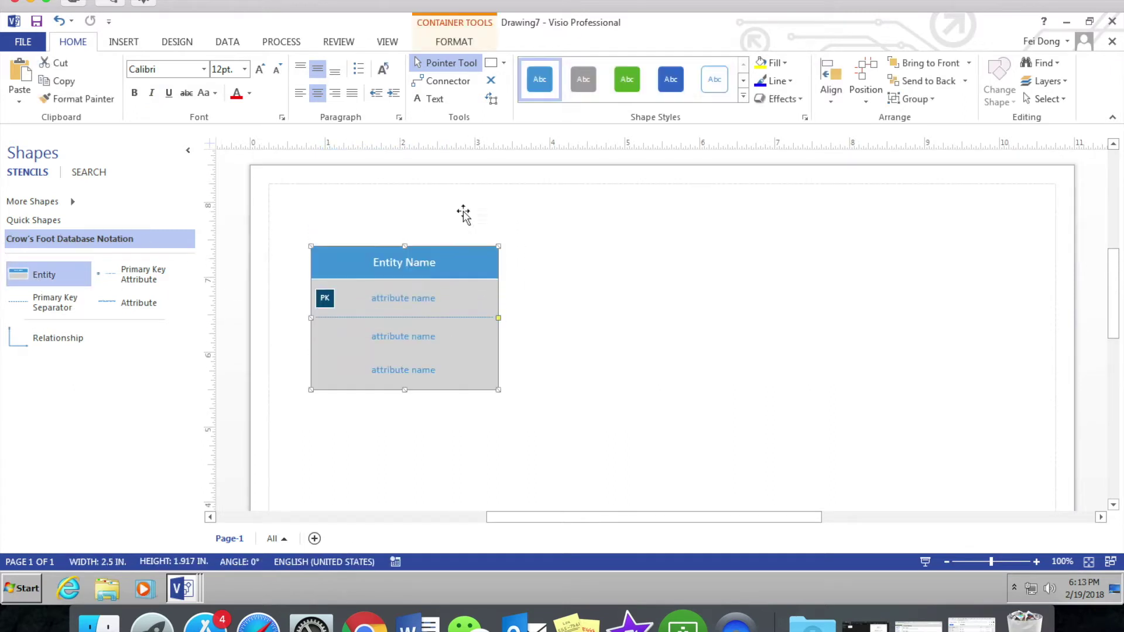
double_click(413, 265)
type("WorkRe")
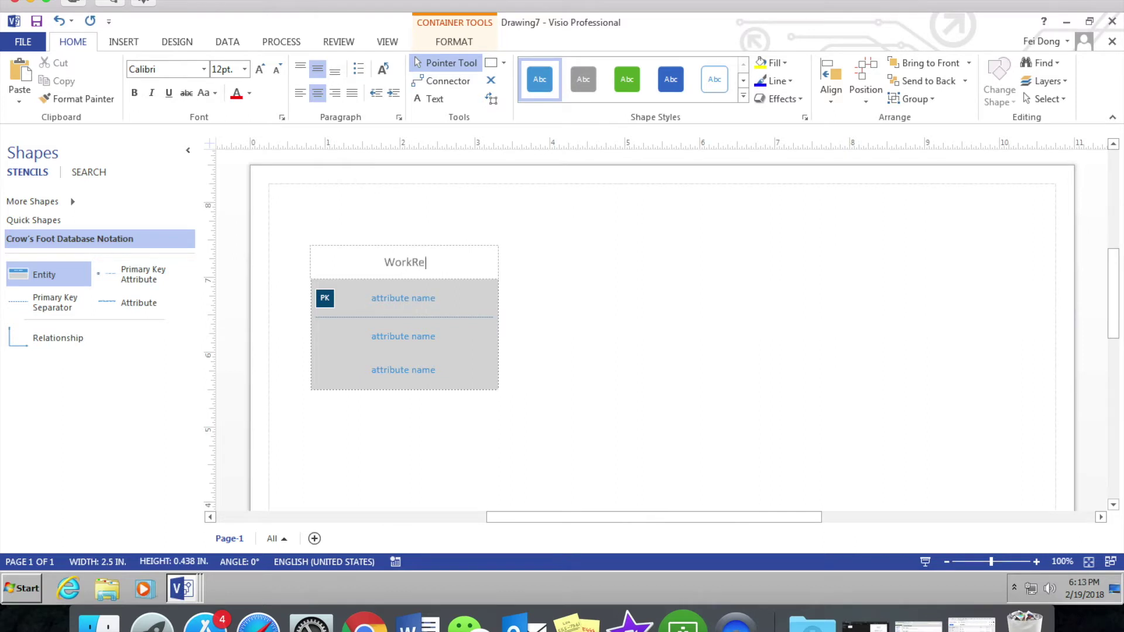
type("cord")
left_click(607, 314)
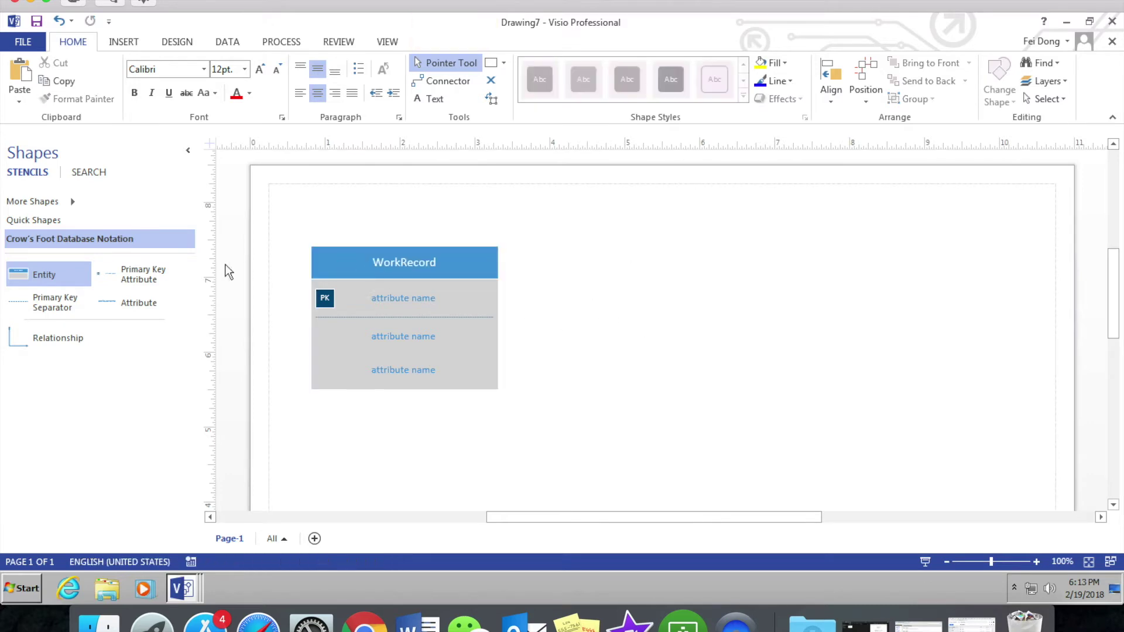
Step: Add a second entity level with WorkRecord on its right side and name it ServiceRequest
left_click_drag(43, 276, 803, 265)
double_click(803, 266)
type("SE")
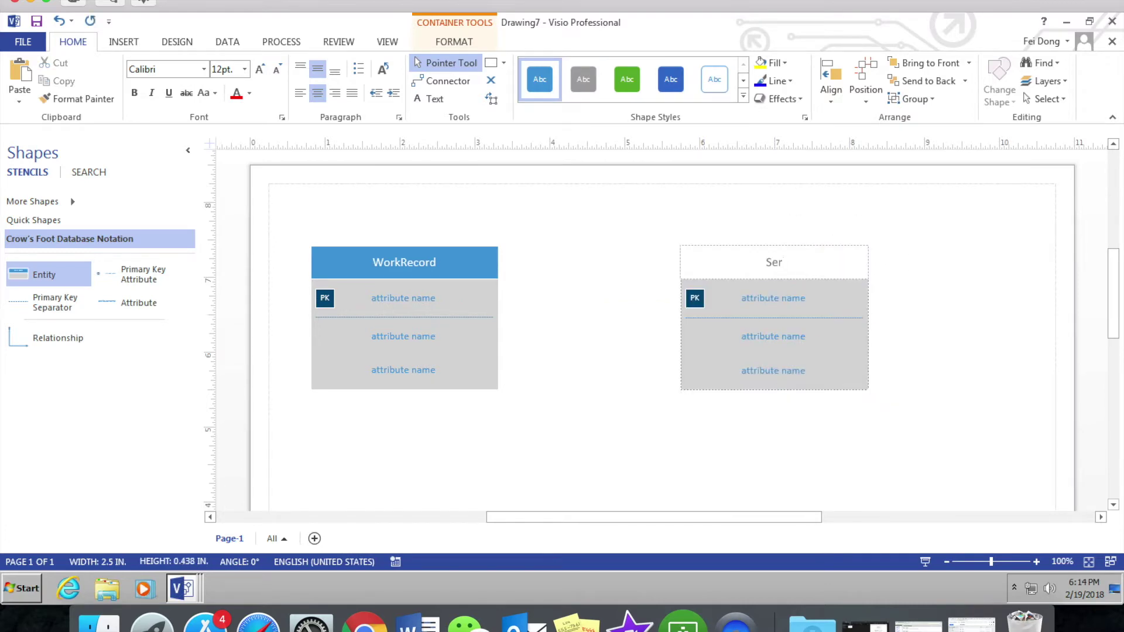
type("rviceT")
key("BackSpace")
type("Request")
left_click(911, 354)
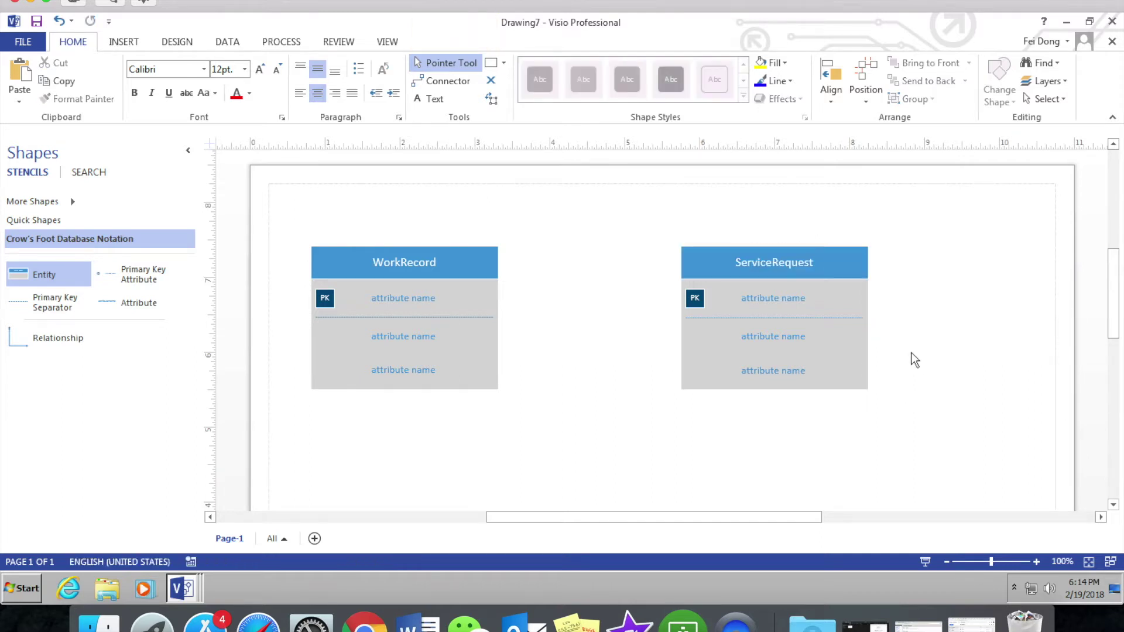
Step: Add an entity below and slightly left of ServiceRequest and name it Client
scroll(912, 358, "down", 1)
left_click_drag(47, 275, 662, 466)
scroll(1095, 321, "down", 1)
scroll(1096, 321, "down", 1)
double_click(667, 352)
type("Client")
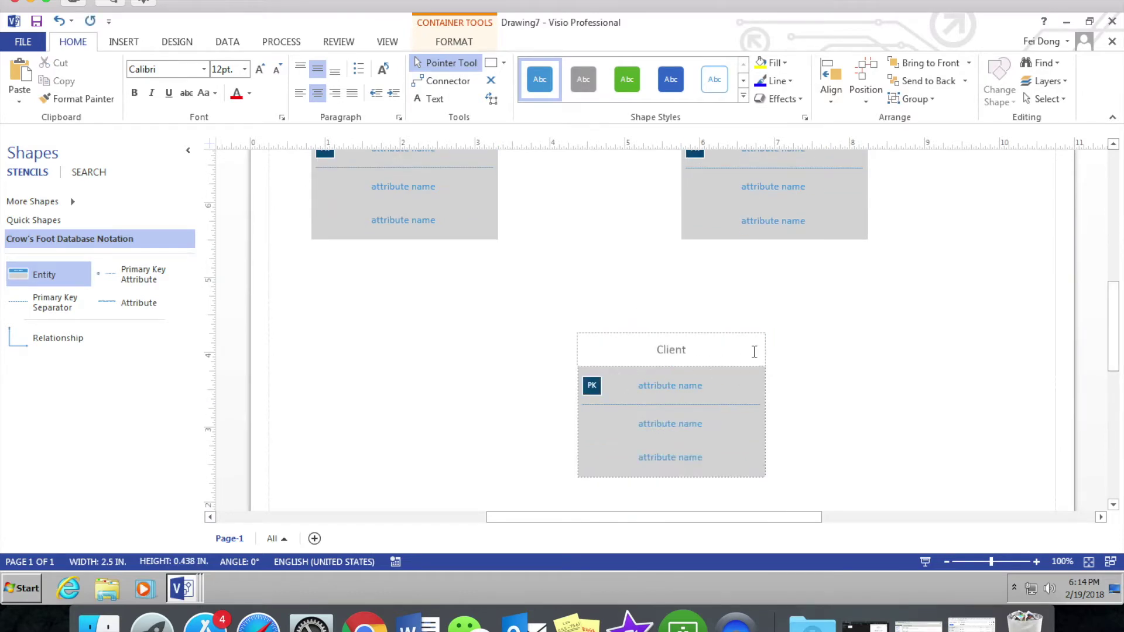
left_click(527, 366)
Step: Add an entity to the left of Client, below WorkRecord, and name it Configuration
left_click_drag(70, 272, 395, 375)
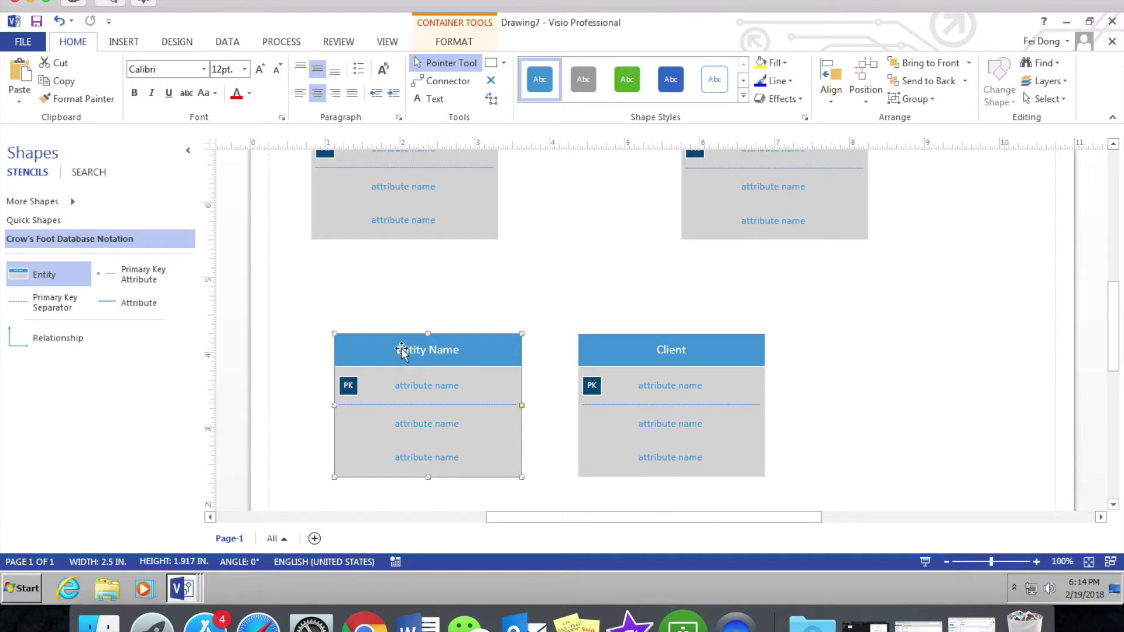
double_click(401, 351)
type("C")
type("onfIRMAT")
key("BackSpace")
key("BackSpace")
key("BackSpace")
key("BackSpace")
key("BackSpace")
type("iguration")
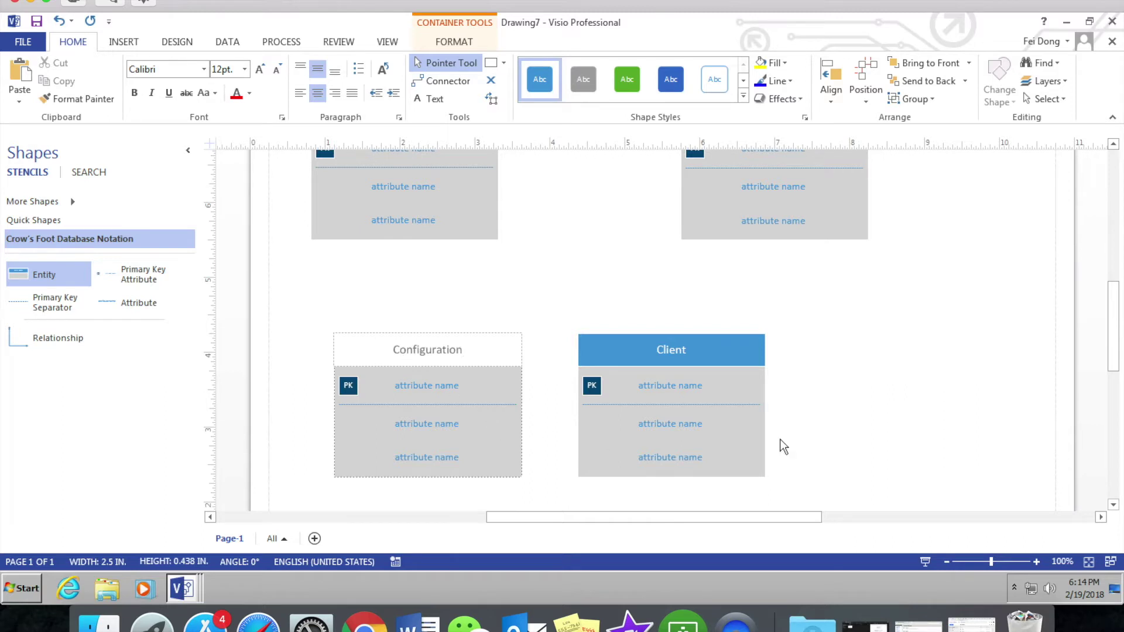
Step: Add an entity to the right of Client in the same row and name it Equipment
left_click_drag(53, 276, 927, 380)
double_click(929, 351)
type("Equipment")
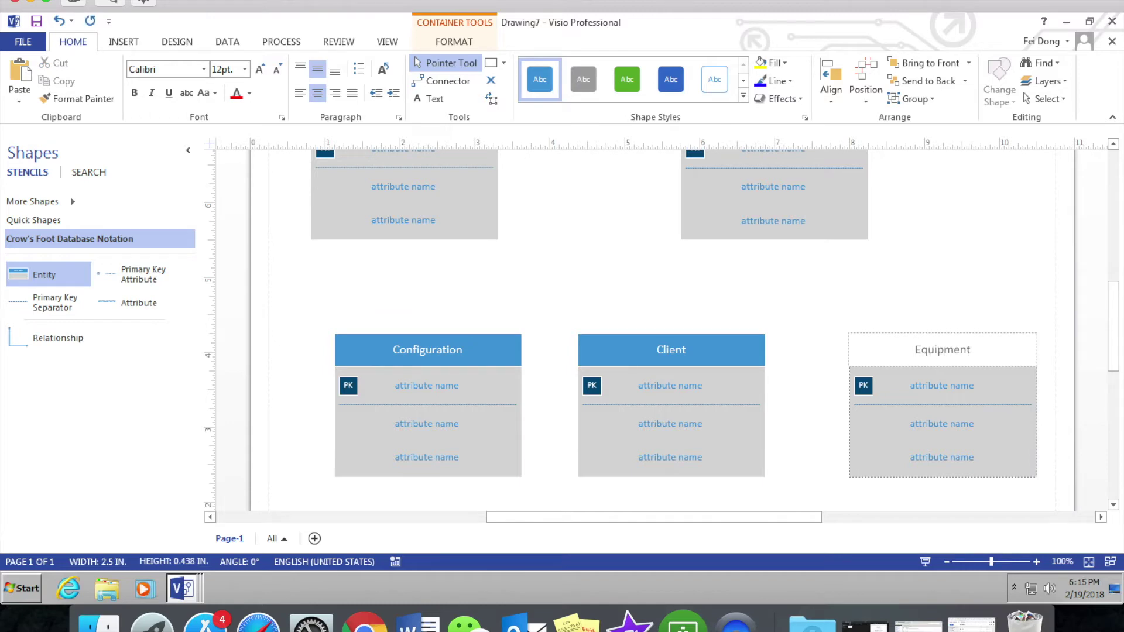
left_click(1021, 258)
Step: Place another entity to the right of ServiceRequest, and shift the Equipment and Client entities to the right
left_click_drag(44, 275, 1028, 88)
left_click(1112, 117)
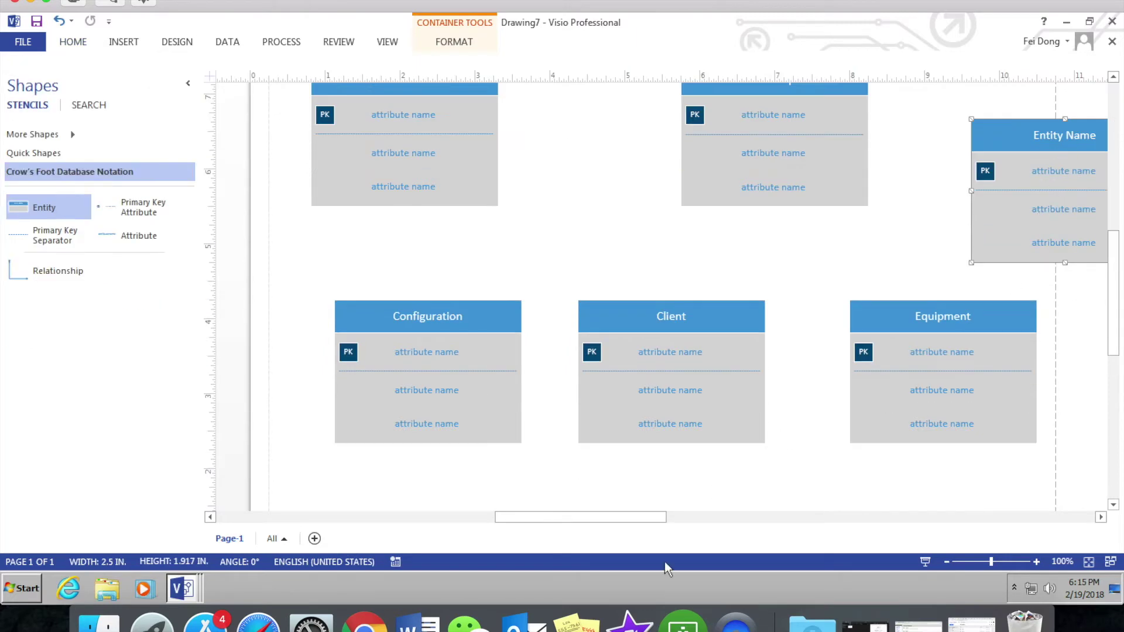
left_click(947, 562)
mouse_move(983, 165)
left_mouse_down()
mouse_move(1016, 116)
mouse_move(993, 146)
left_mouse_up()
left_click_drag(908, 321, 963, 317)
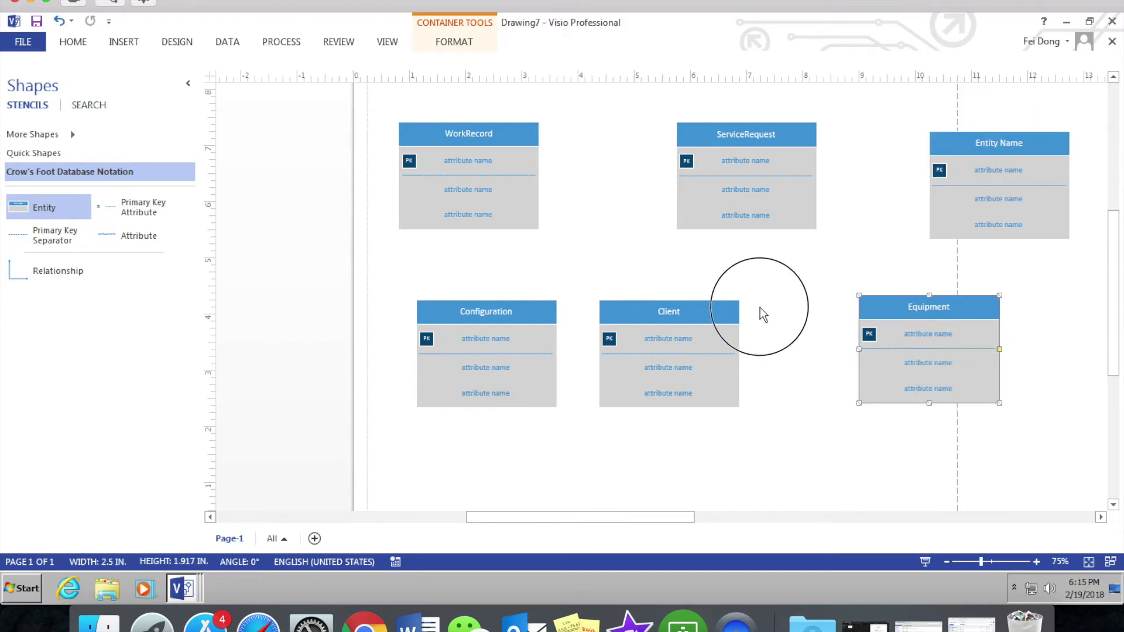
left_click_drag(729, 310, 763, 314)
Step: Name the new entity to the right of ServiceRequest EquipType
double_click(995, 144)
type("EquipType")
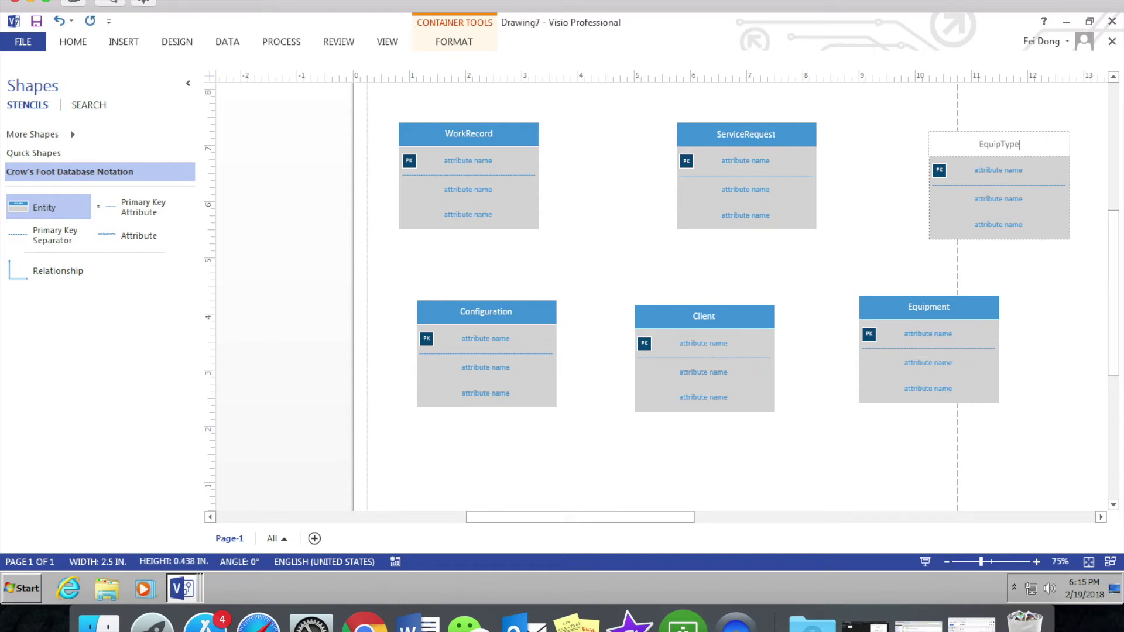
left_click(1066, 316)
Step: Add an entity below Client and name it EquipmentComponent
scroll(863, 432, "down", 3)
left_click(340, 275)
left_click_drag(341, 276, 724, 456)
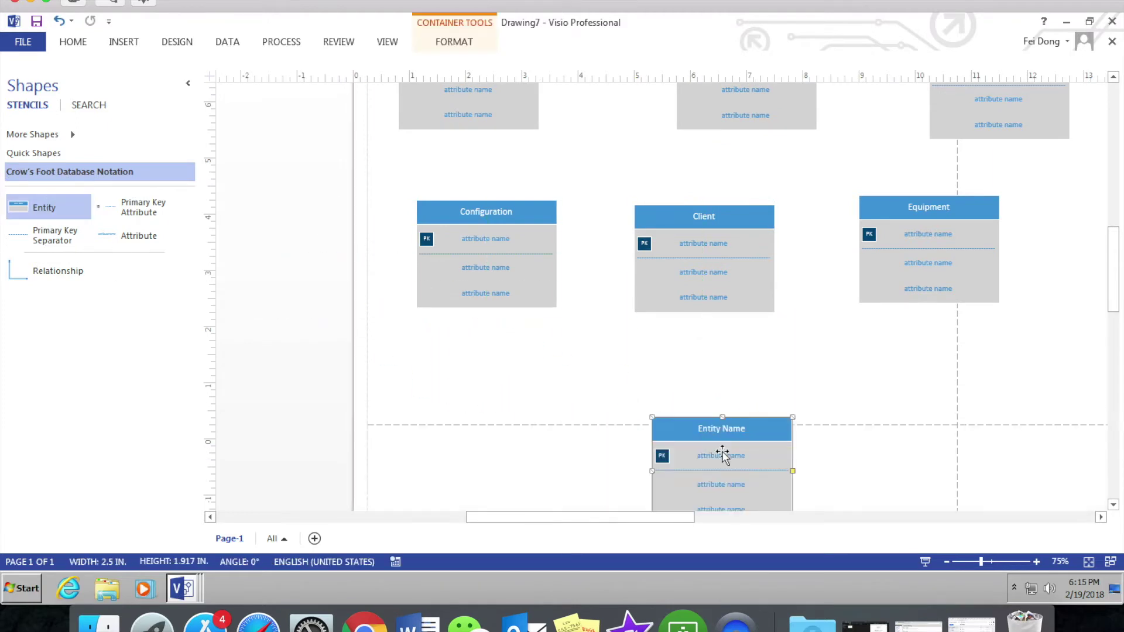
scroll(723, 455, "down", 2)
double_click(721, 379)
type("Equ")
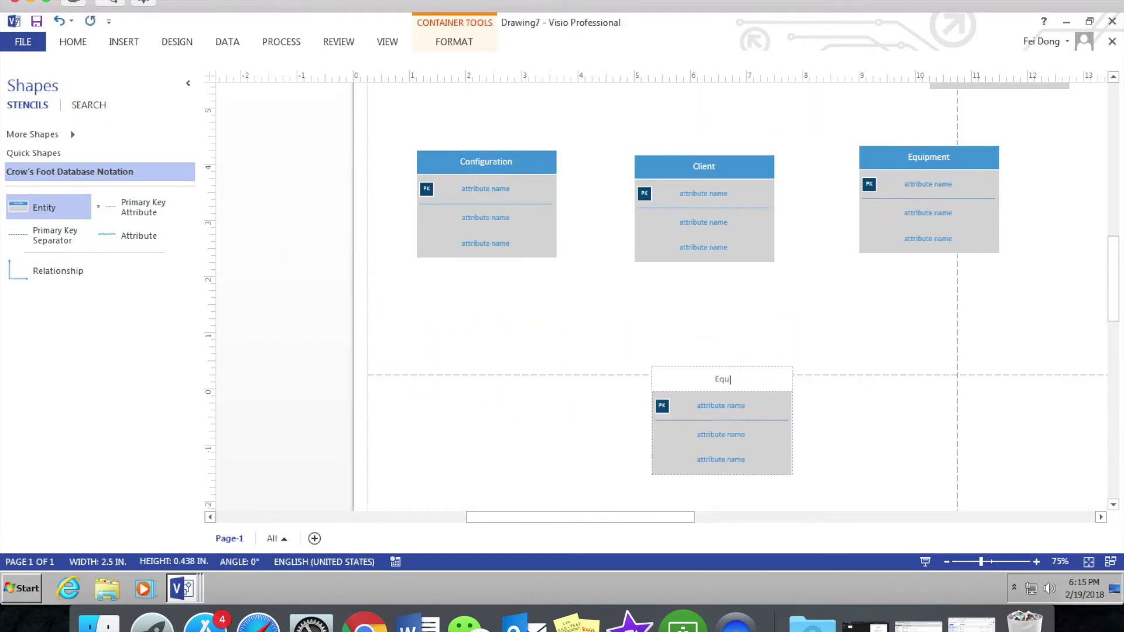
type("ipmentComponent")
Step: Add an entity to the left of EquipmentComponent, below Configuration, and name it ComponentType
left_click_drag(36, 207, 456, 388)
double_click(456, 388)
left_click(470, 387)
type("c")
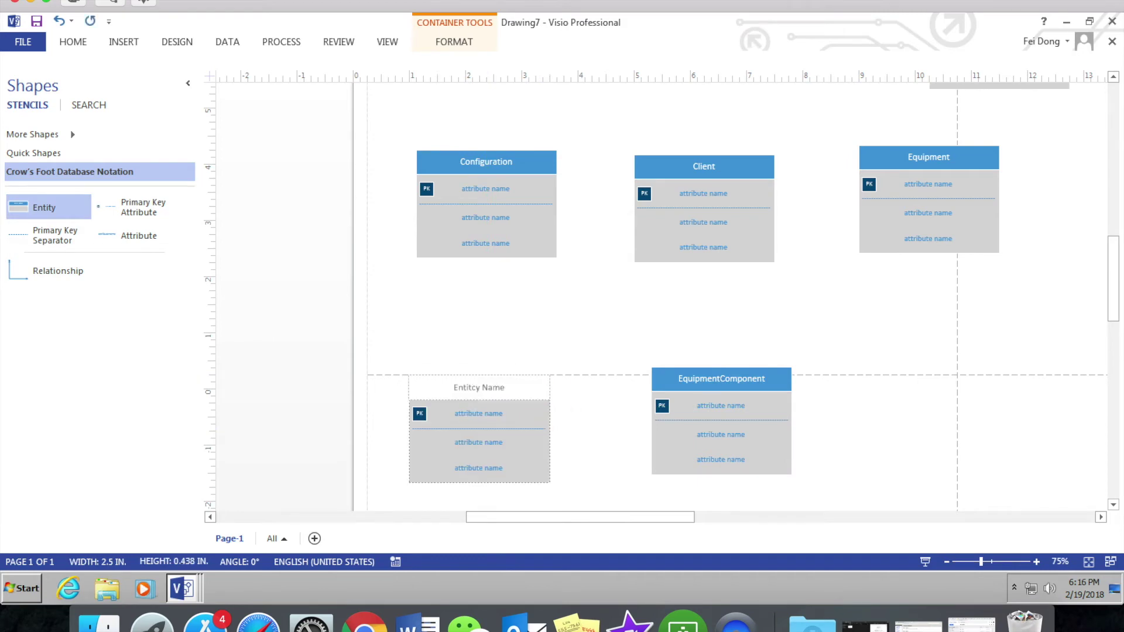
key("ctrl+a")
key("BackSpace")
Step: Add an entity to the right of EquipmentComponent, below Equipment, and name it Inventory
left_click_drag(44, 208, 956, 426)
double_click(968, 402)
key("BackSpace")
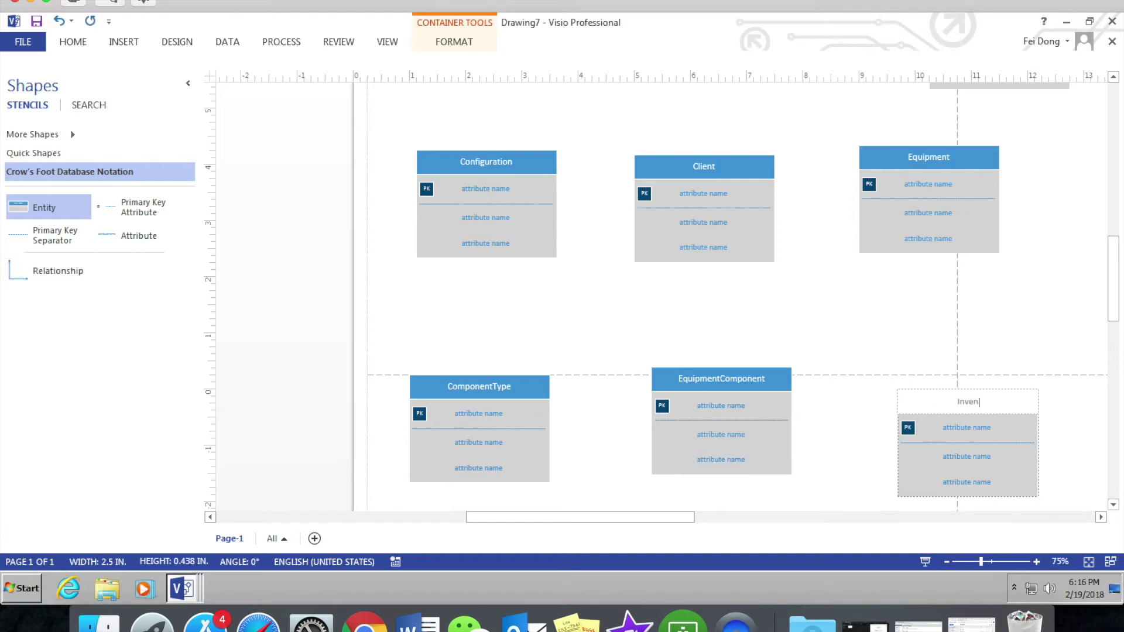
type("Inventory")
left_click(966, 340)
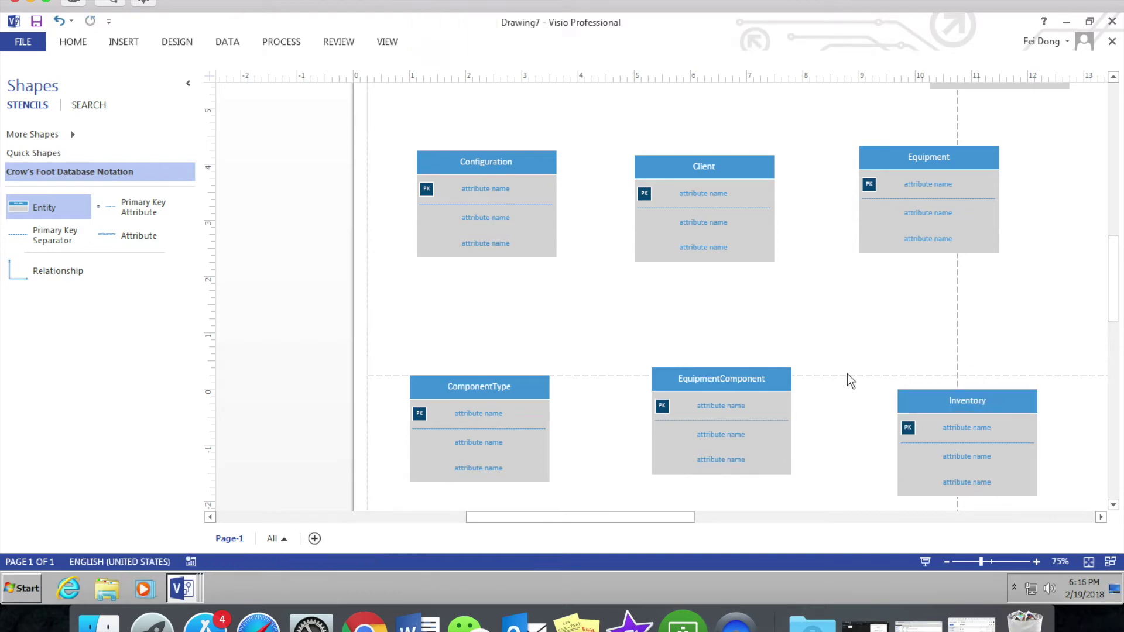
Step: Move the Equipment and Client entities further right to line up roughly with EquipType and ServiceRequest
scroll(850, 381, "up", 3)
left_click_drag(946, 253, 1001, 262)
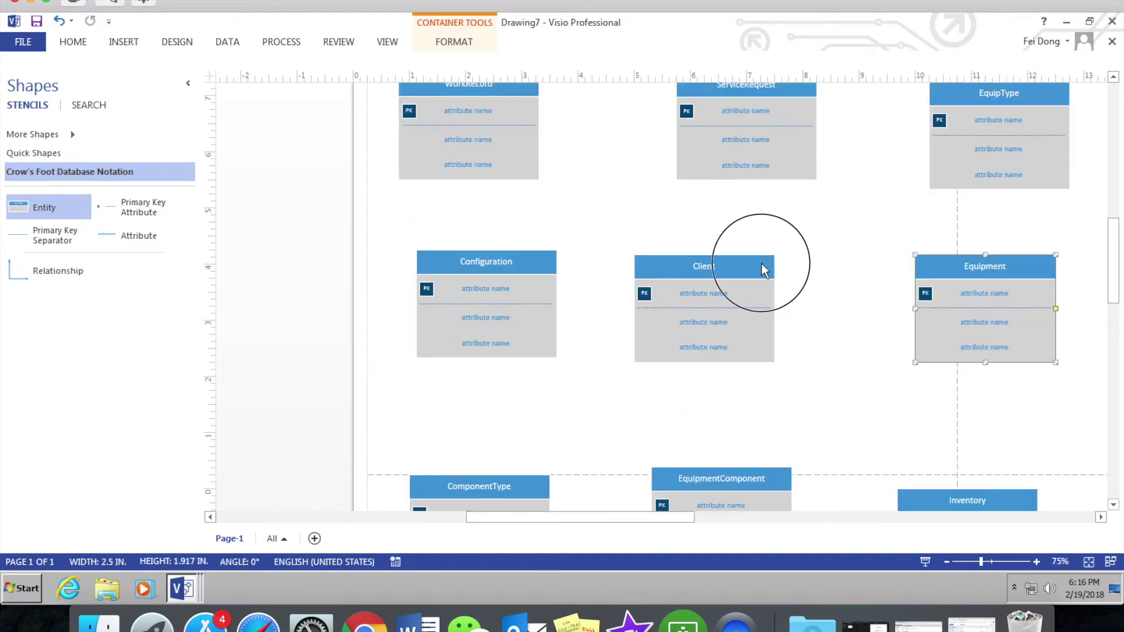
left_click_drag(758, 261, 785, 275)
Step: Connect the WorkRecord and ServiceRequest entities with a Crow's Foot relationship line
left_click(45, 154)
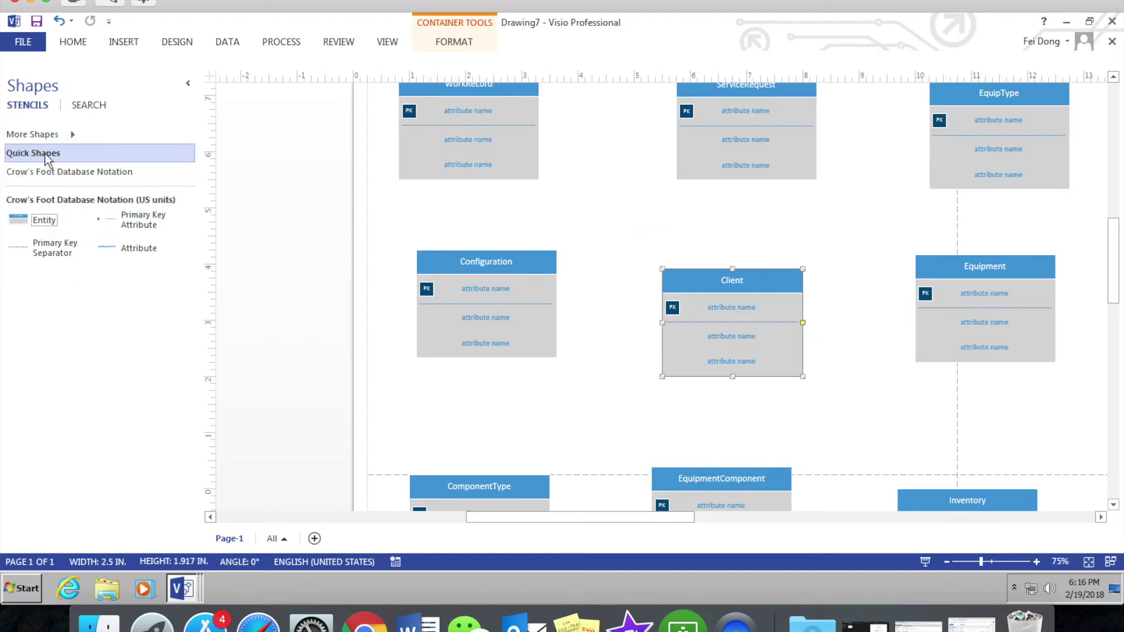
left_click(38, 177)
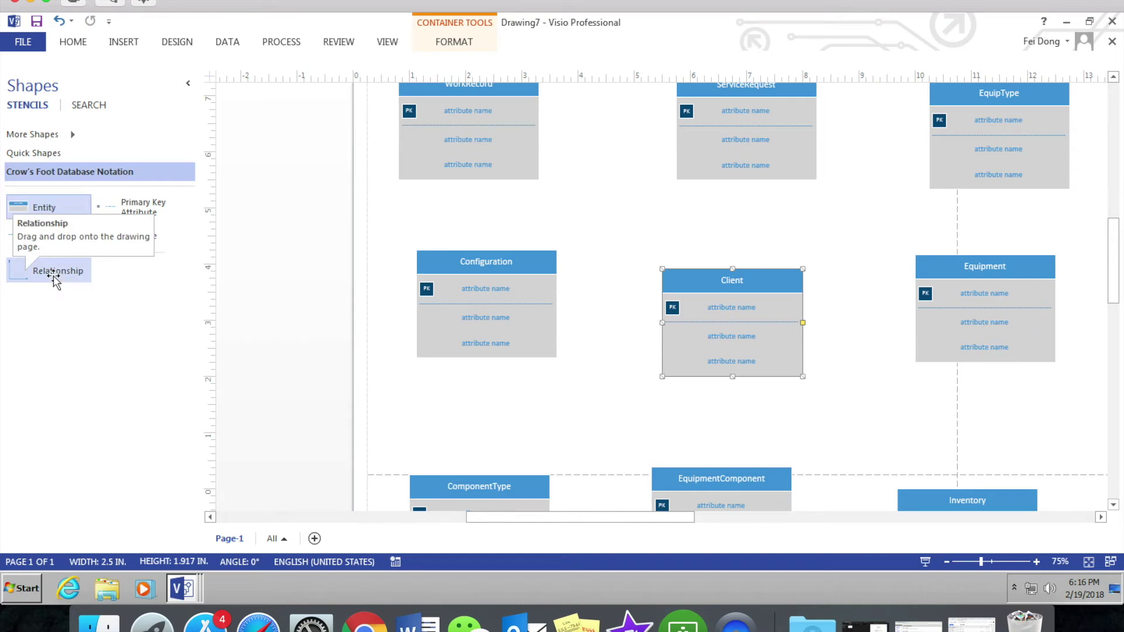
left_click(53, 280)
left_click_drag(56, 282, 541, 146)
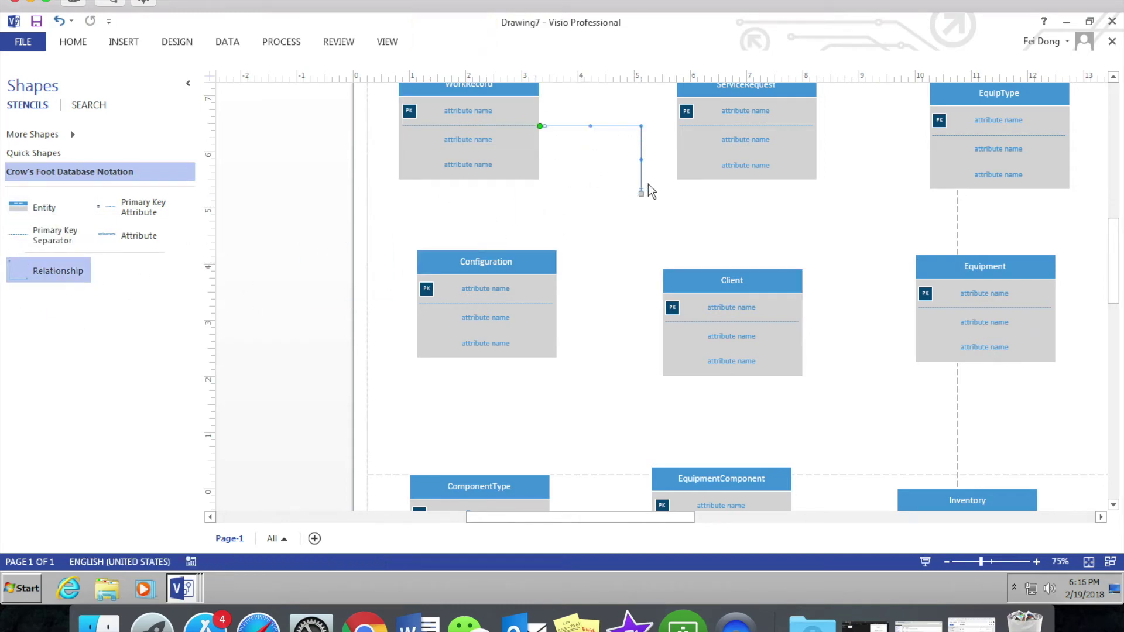
mouse_move(664, 165)
left_mouse_down()
mouse_move(676, 165)
mouse_move(671, 186)
left_mouse_up()
Step: Connect the Client entity to the underside of ServiceRequest with a relationship line
left_click_drag(586, 518, 643, 527)
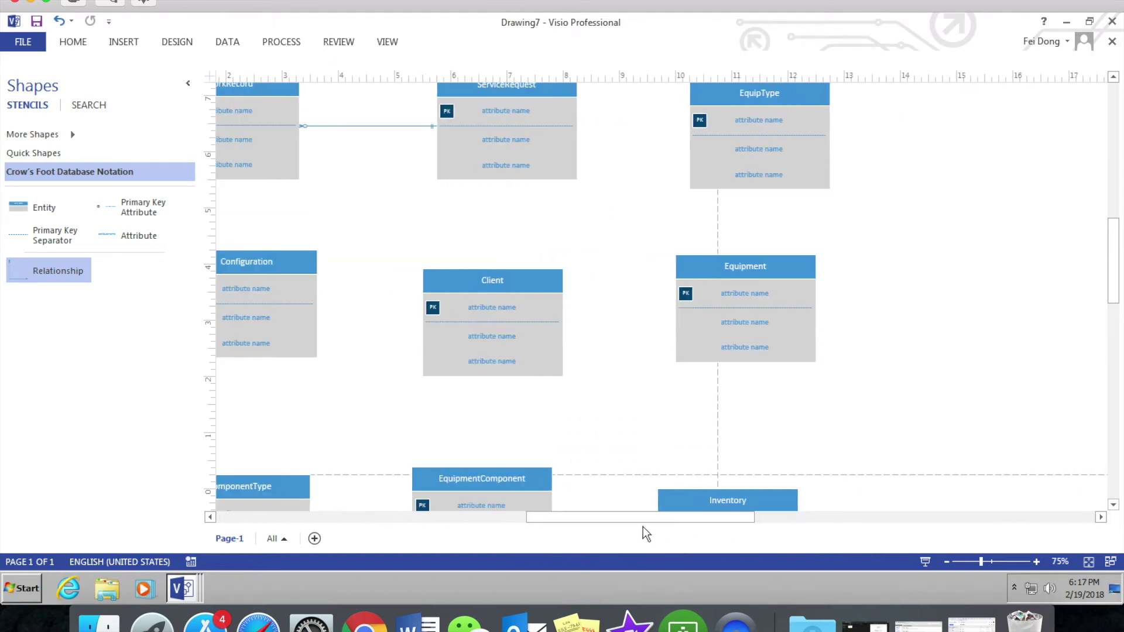
left_click_drag(58, 271, 418, 339)
left_click_drag(499, 181, 499, 130)
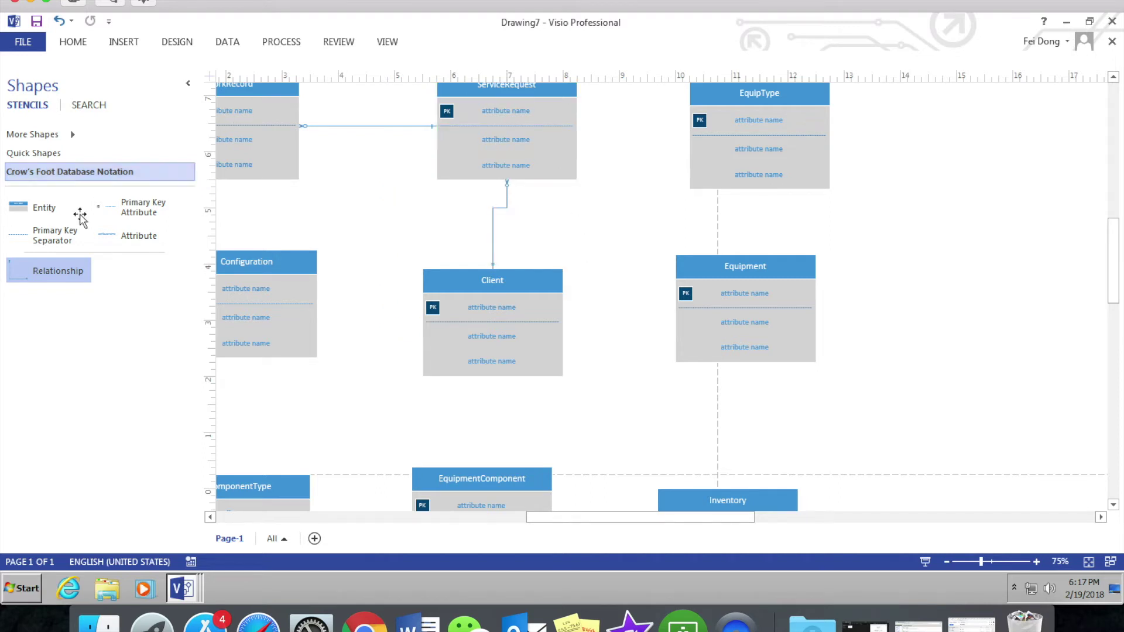
Step: Connect the Client entity to Equipment and to Configuration with separate relationship lines
left_click_drag(44, 270, 570, 334)
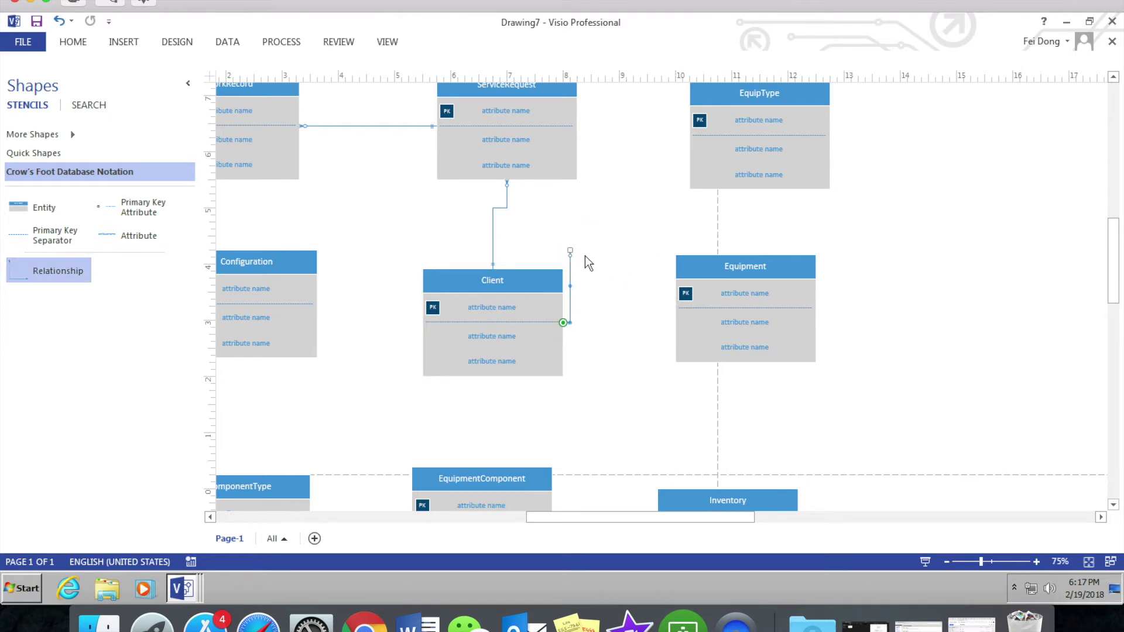
left_click_drag(662, 316, 691, 374)
left_click(455, 519)
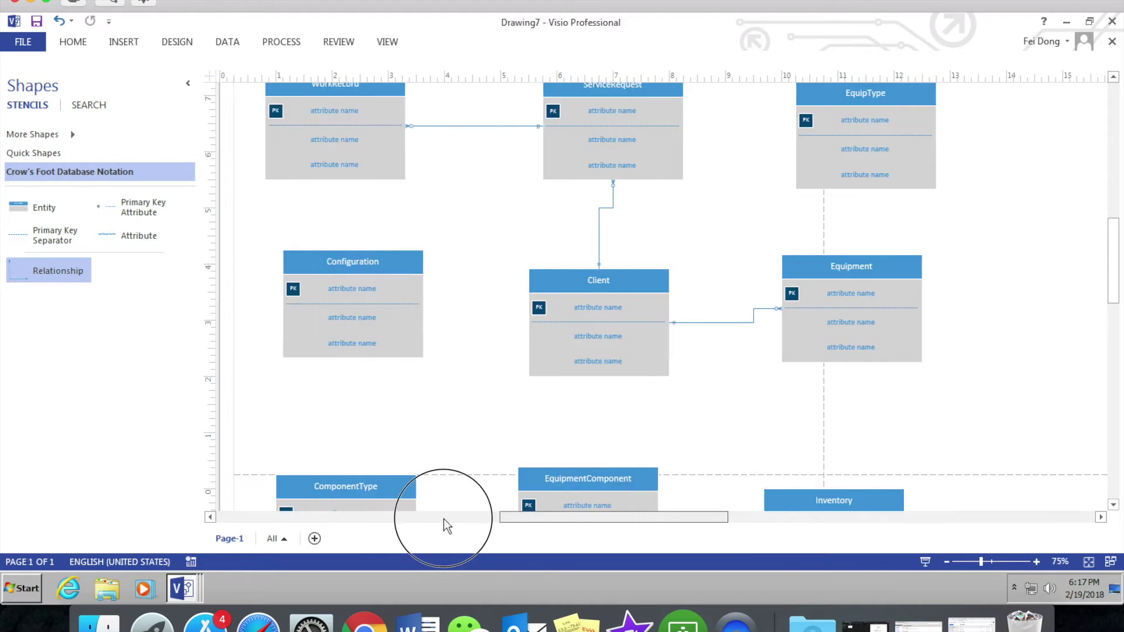
left_click_drag(88, 275, 679, 331)
left_click_drag(566, 369, 578, 328)
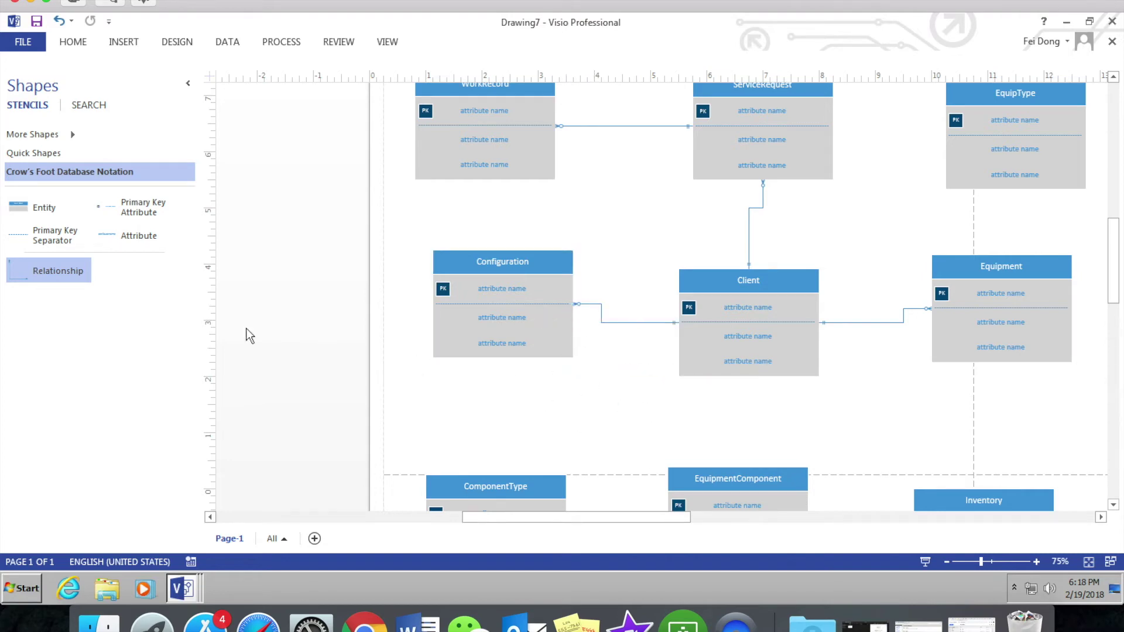
Step: Connect the underside of the Equipment entity to the EquipmentComponent entity with a Crow's Foot relationship line
scroll(572, 350, "down", 1)
left_click_drag(609, 517, 652, 518)
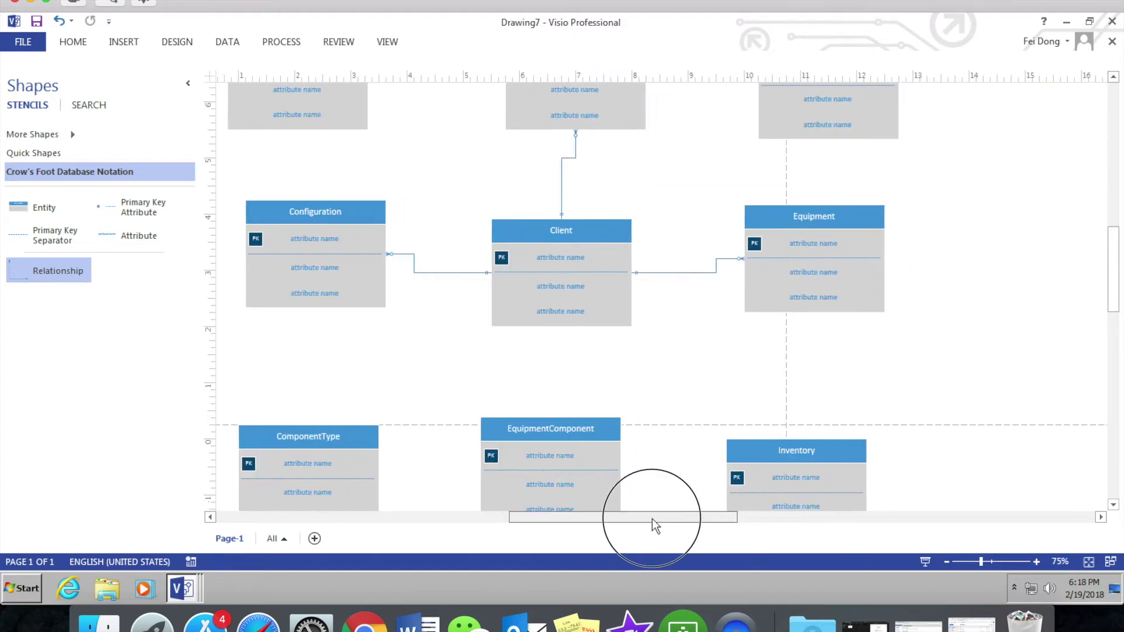
scroll(549, 315, "down", 1)
left_click_drag(52, 270, 897, 327)
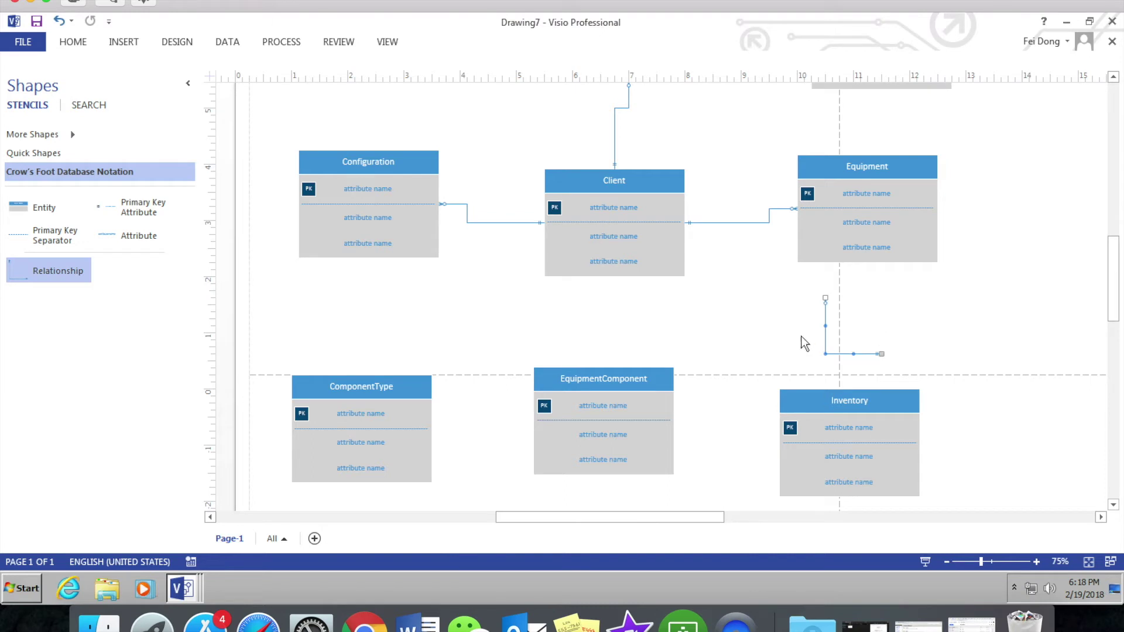
left_click_drag(824, 297, 868, 263)
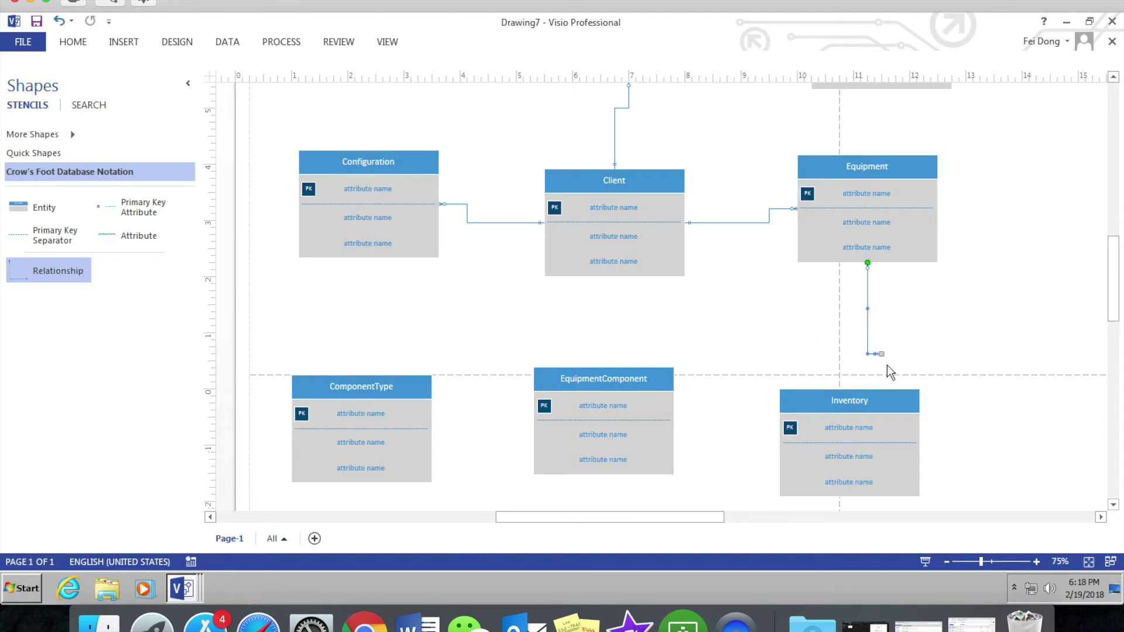
left_click_drag(879, 354, 671, 406)
Step: Move the Inventory entity slightly lower and to the right, and connect its upper edge to EquipmentComponent with a relationship line
scroll(904, 398, "down", 2)
left_click_drag(896, 342, 919, 394)
scroll(837, 322, "down", 3)
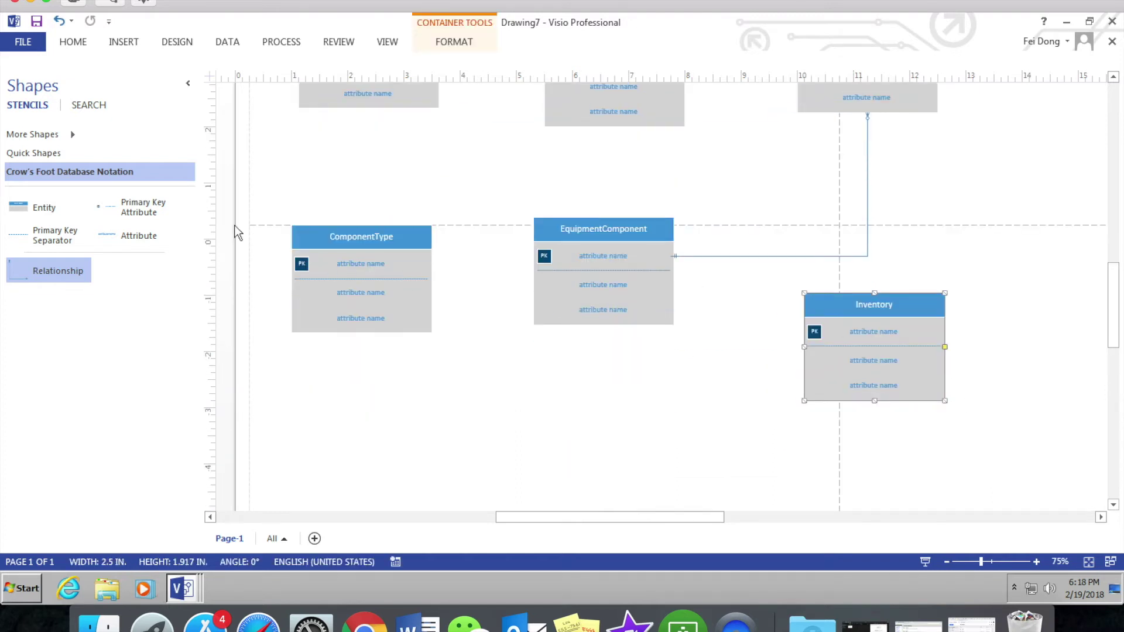
left_click_drag(63, 282, 803, 384)
left_click_drag(523, 391, 622, 336)
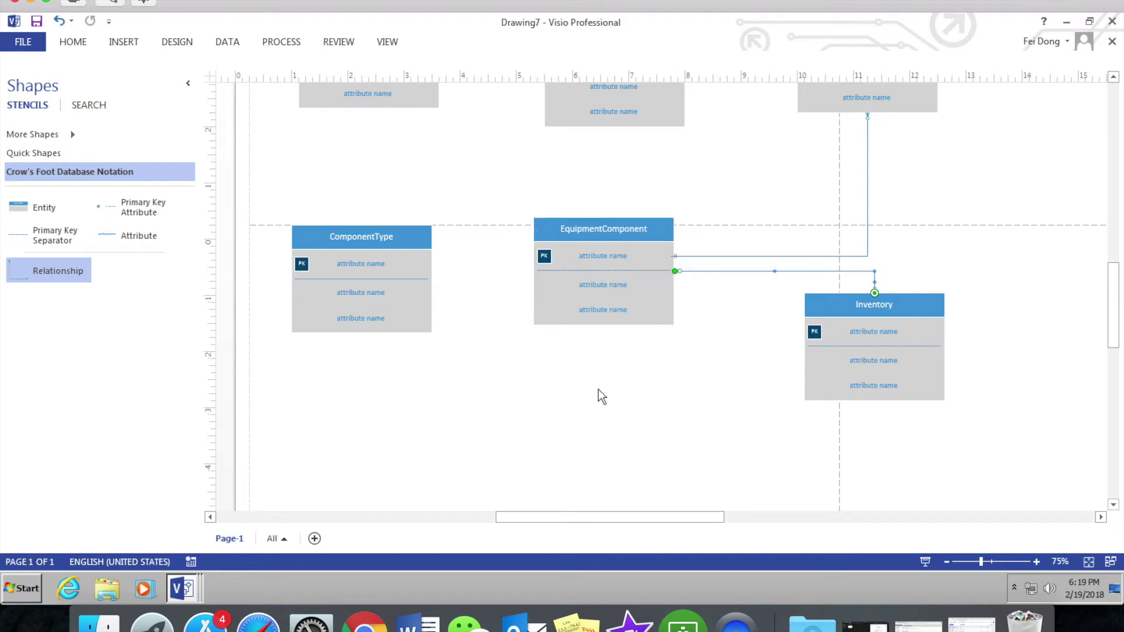
Step: Connect ComponentType to EquipmentComponent and EquipType to Equipment with separate relationship lines
left_click_drag(58, 270, 530, 273)
scroll(467, 321, "up", 4)
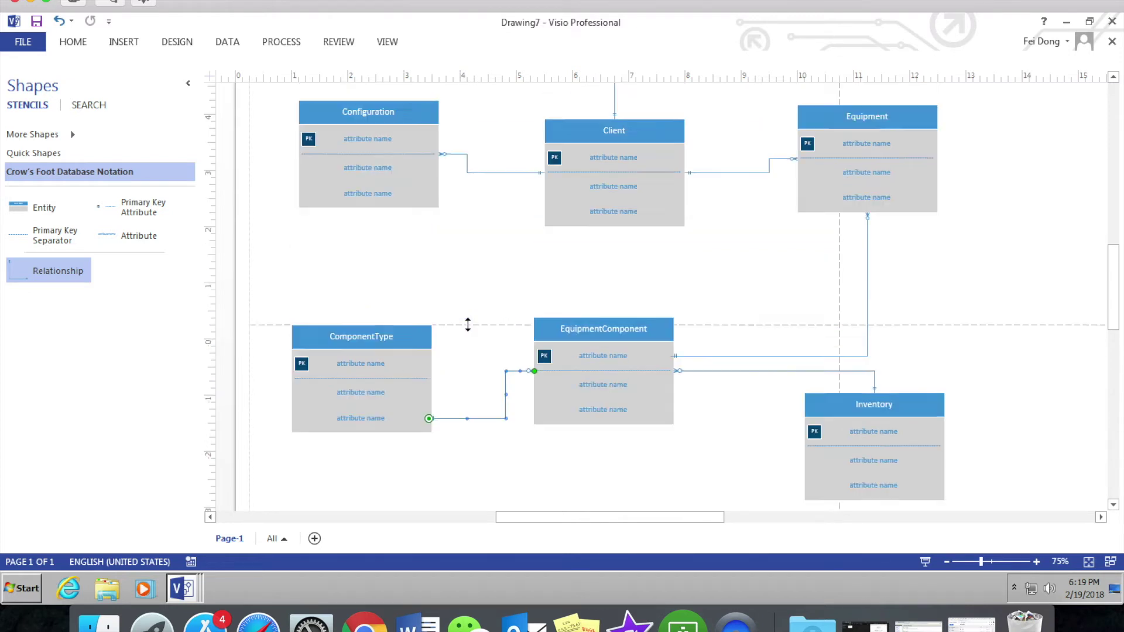
scroll(467, 324, "up", 2)
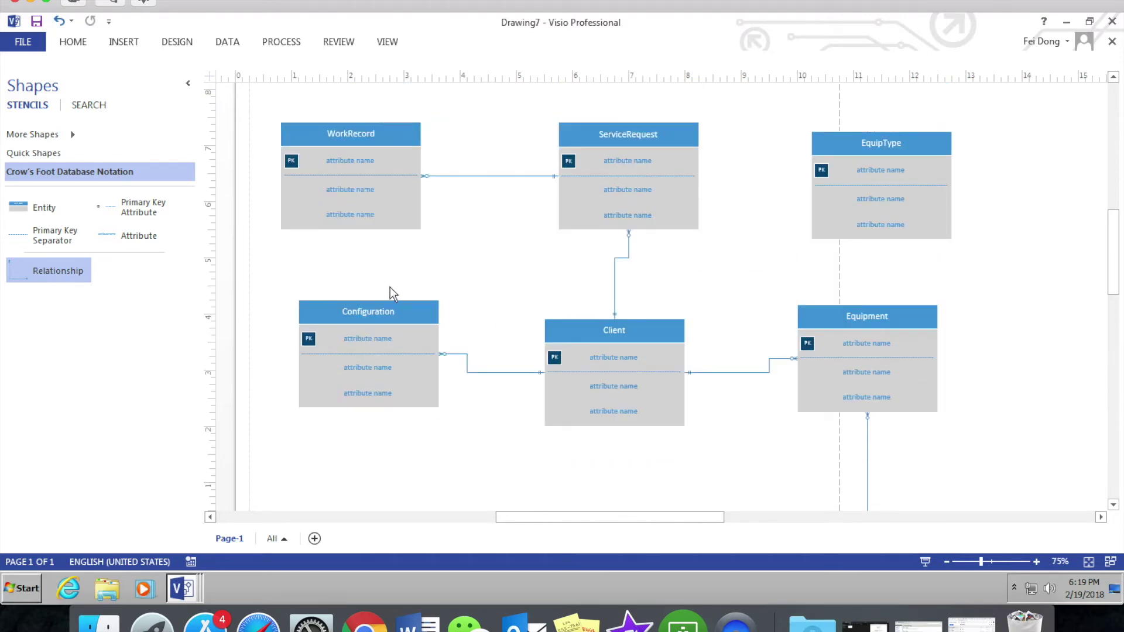
left_click_drag(68, 268, 915, 245)
left_click_drag(1015, 243, 986, 259)
left_click_drag(887, 303, 921, 360)
scroll(758, 454, "down", 3)
scroll(687, 437, "down", 3)
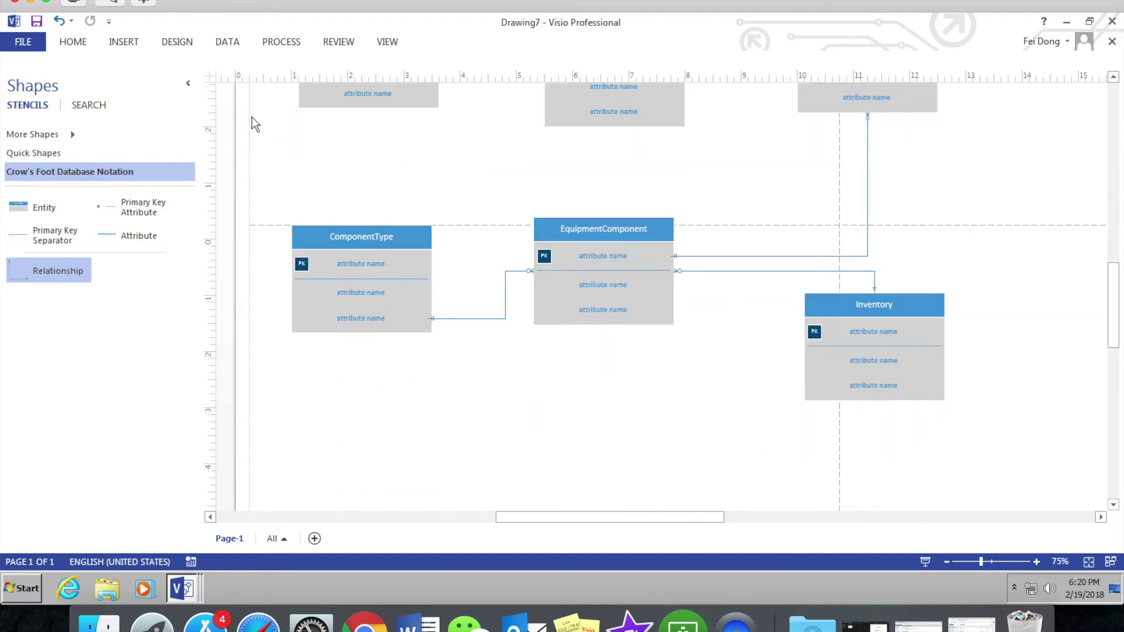
Step: Start saving a copy of the drawing and choose PDF as the file type
left_click(38, 42)
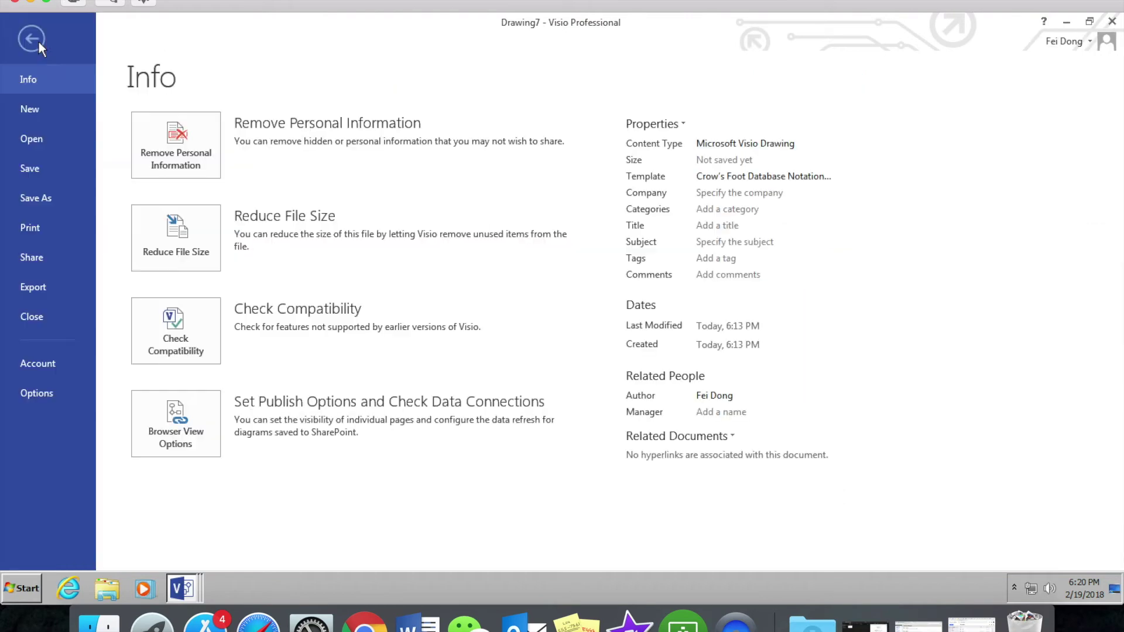
left_click(33, 189)
left_click(426, 240)
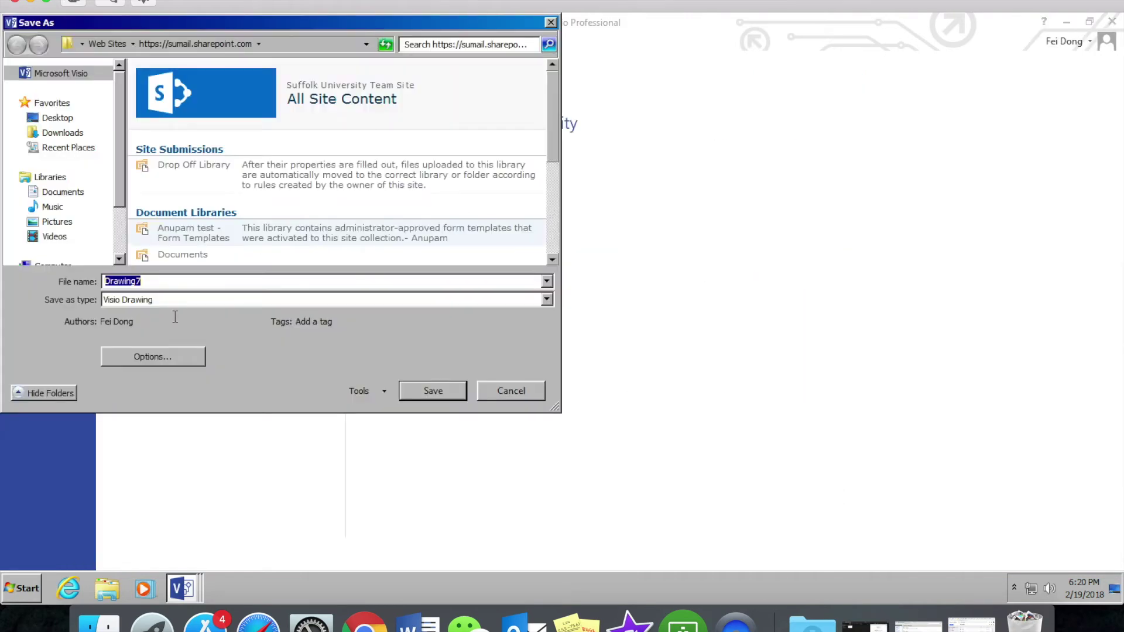
left_click(176, 299)
left_click(156, 507)
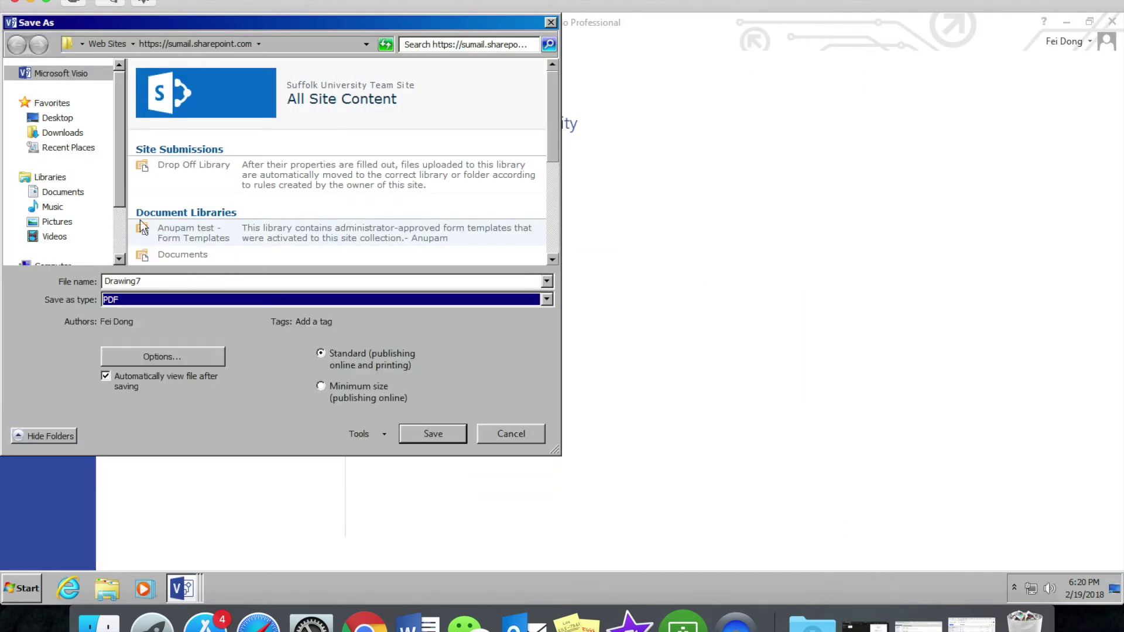
Step: Save the PDF to the Desktop over the existing CTTS4 Contect Data Model file and dismiss the Adobe Acrobat sign-in window
left_click(57, 118)
left_click(215, 281)
type("ctt")
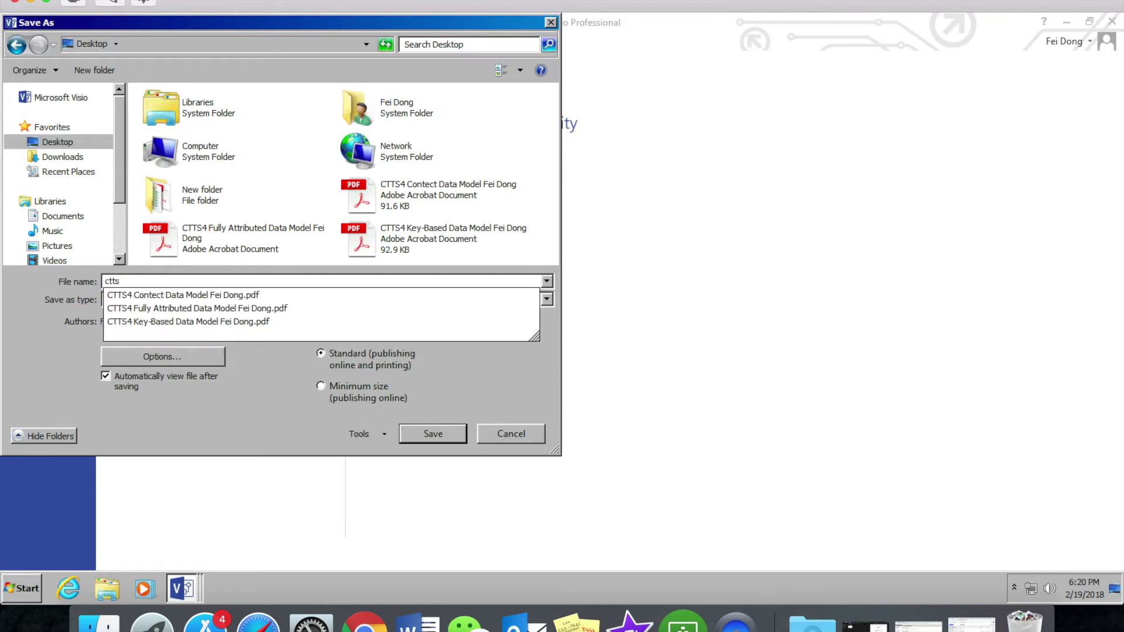
type("s")
left_click(188, 296)
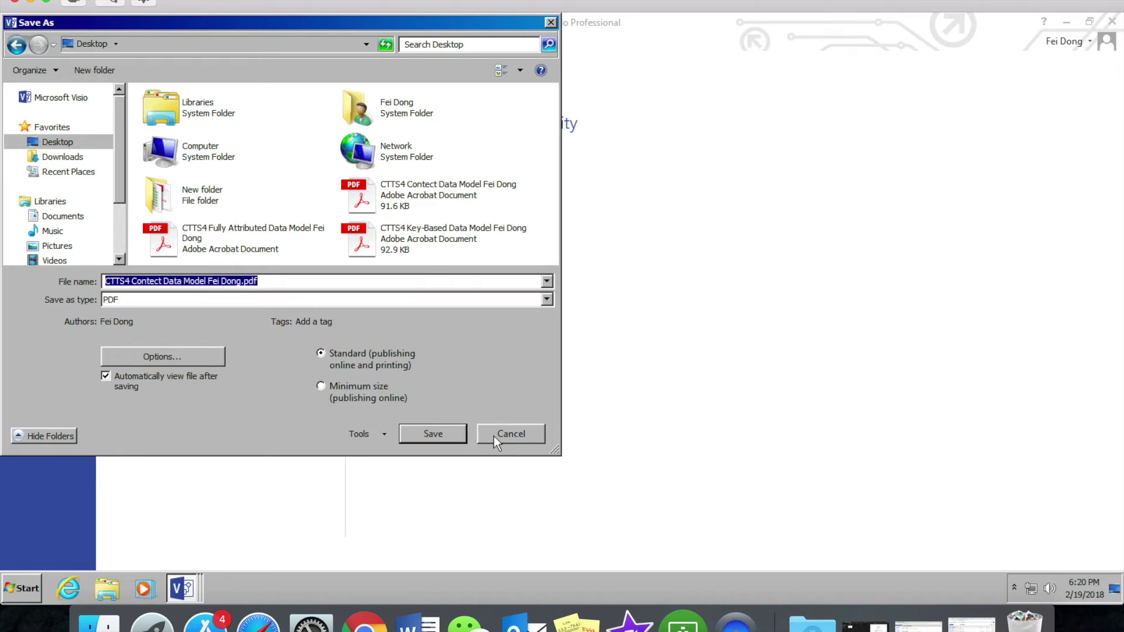
left_click(432, 434)
left_click(610, 303)
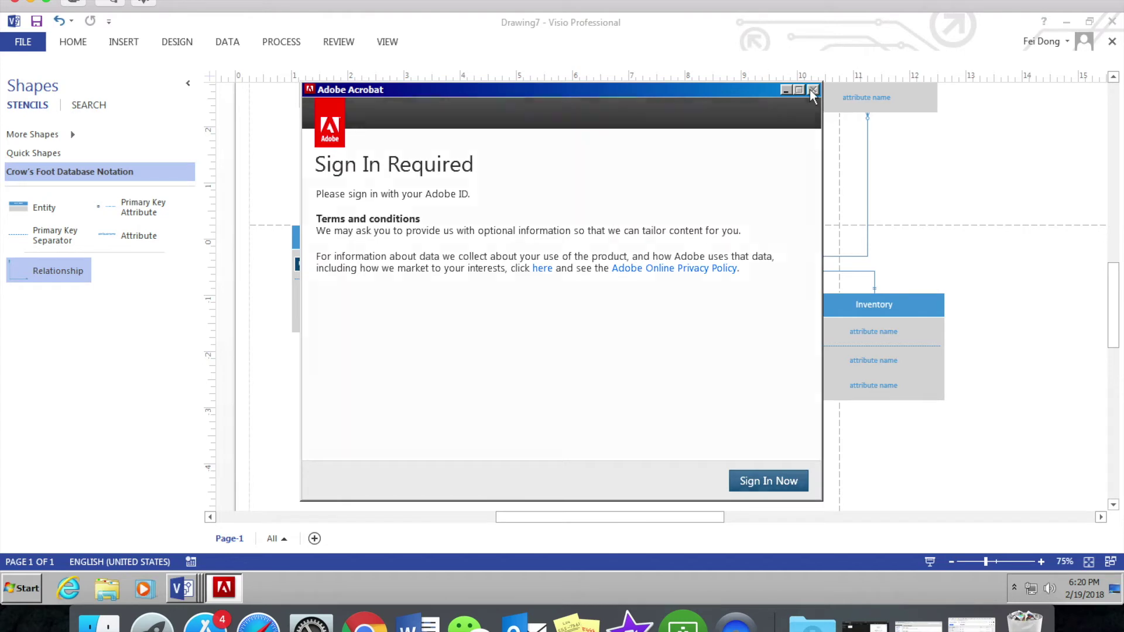
left_click(812, 92)
left_click(649, 352)
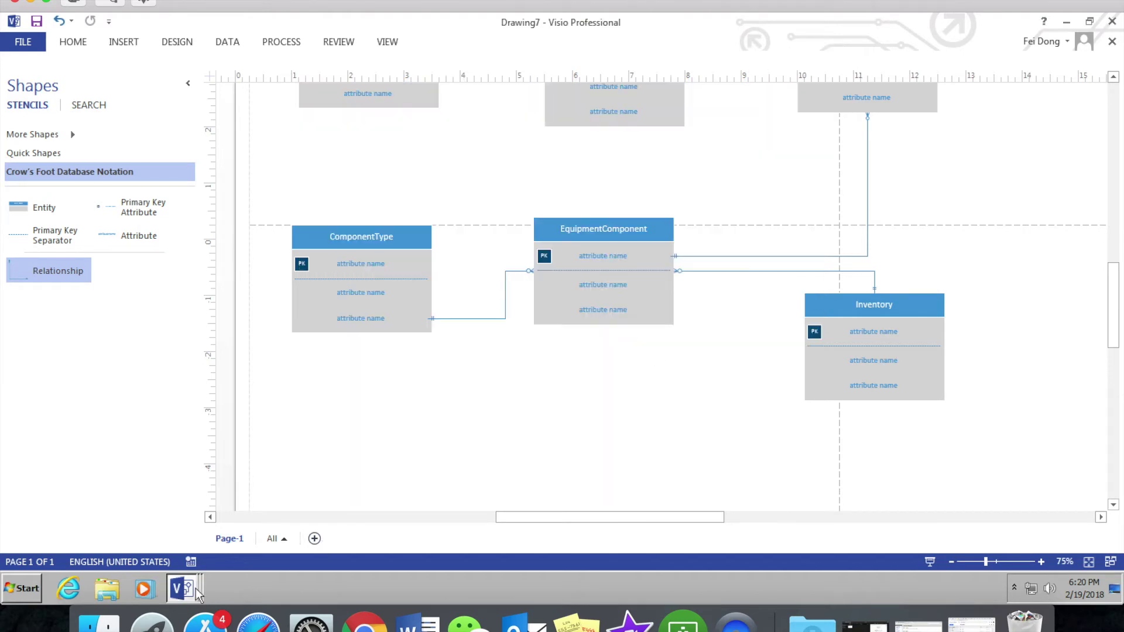
Step: Name the primary key attribute of the Client entity ClientID
mouse_move(536, 515)
left_mouse_down()
mouse_move(575, 516)
mouse_move(526, 516)
left_mouse_up()
scroll(507, 341, "up", 5)
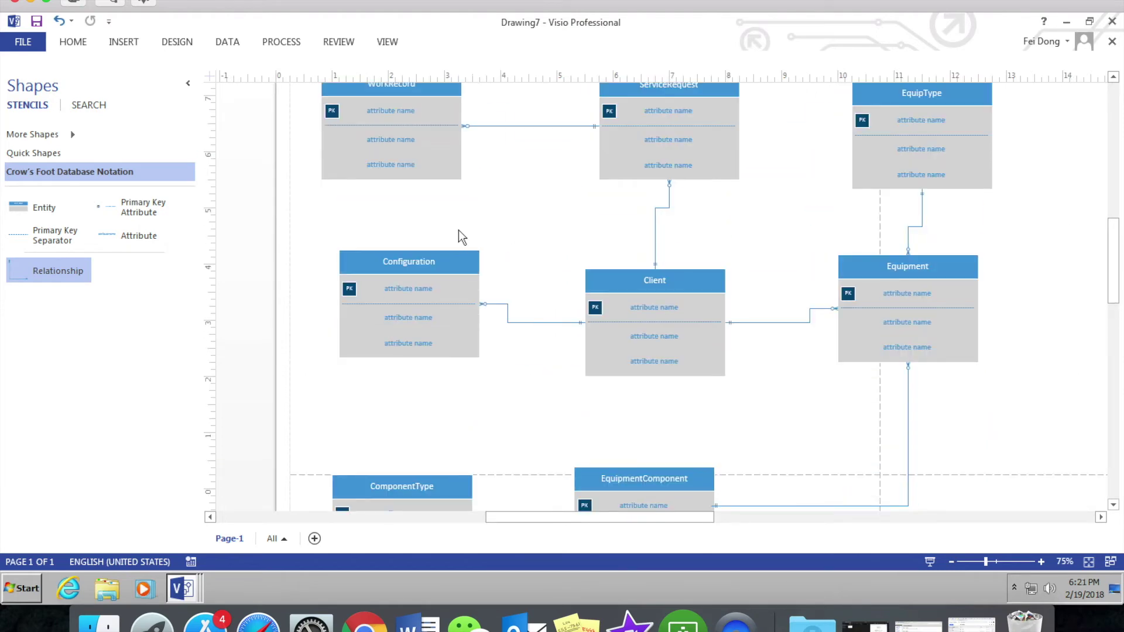
scroll(458, 234, "up", 1)
double_click(667, 350)
type("ClientID")
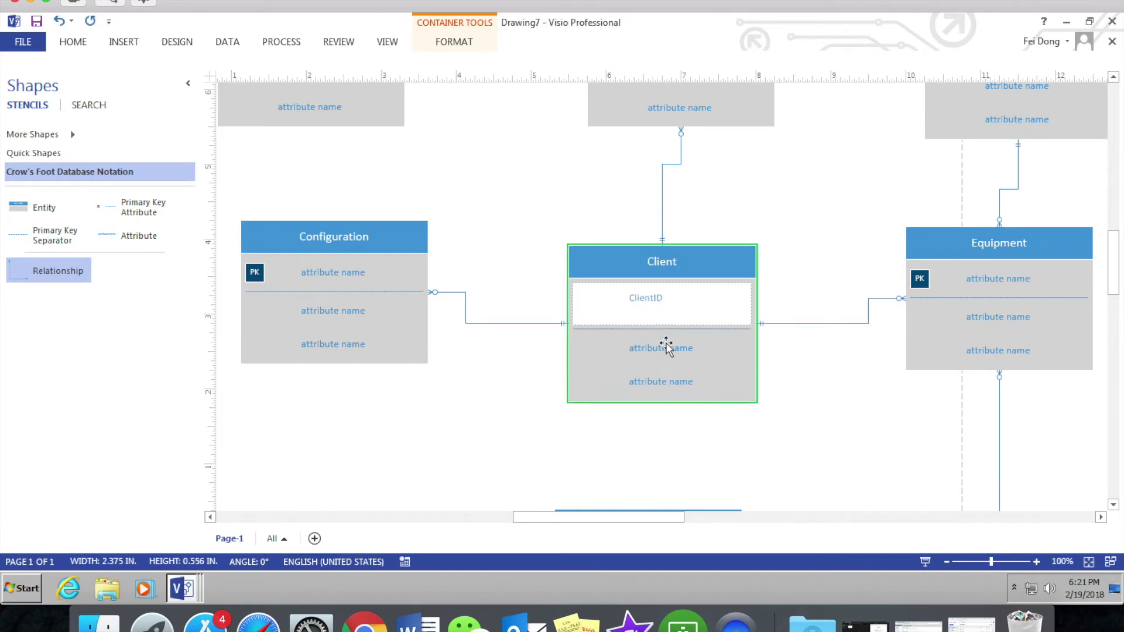
left_click(805, 420)
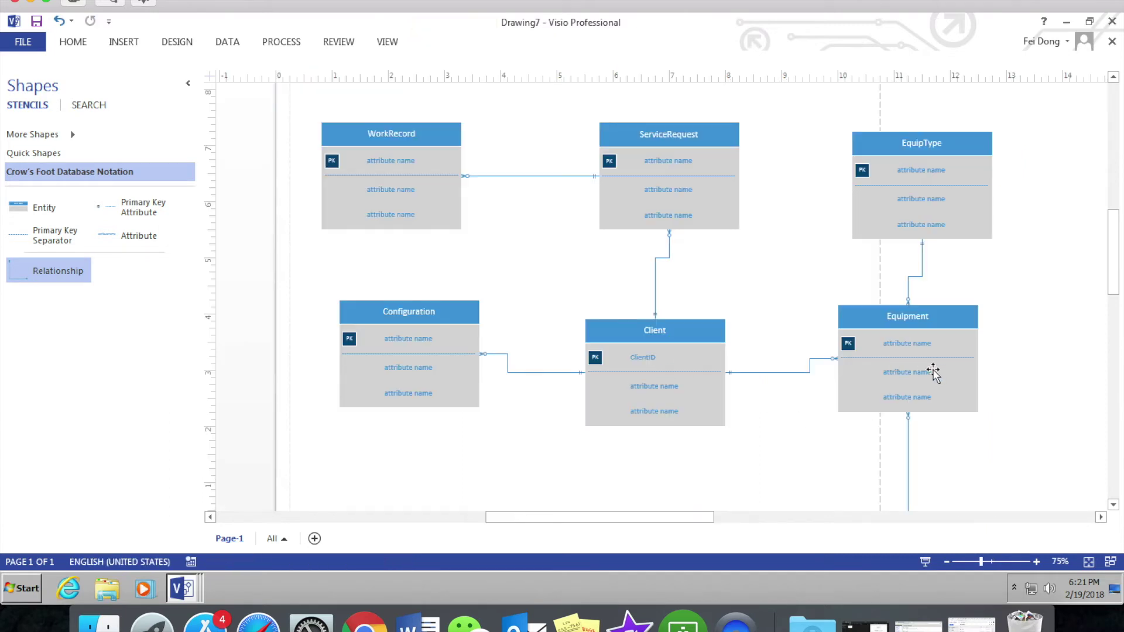
Step: Name the primary key attribute of the Equipment entity EquipNum
double_click(928, 347)
type("aEqu")
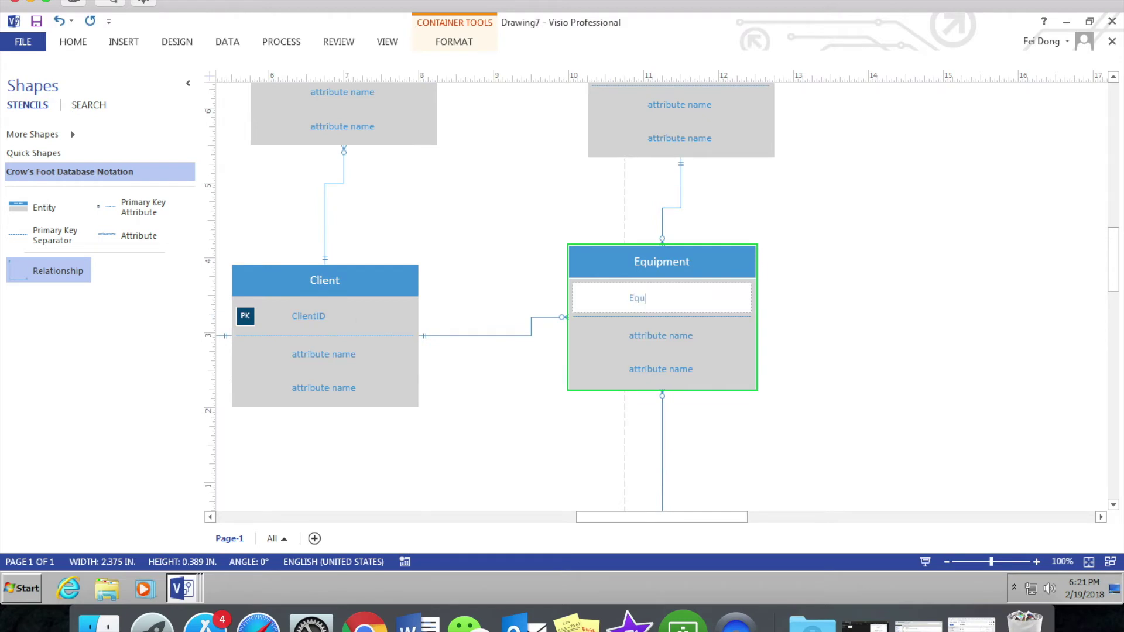
type("ipNum")
left_click(978, 352)
Step: Name the primary key attribute of the EquipType entity EquipType
double_click(922, 171)
left_click(921, 176)
double_click(921, 170)
type("eQ")
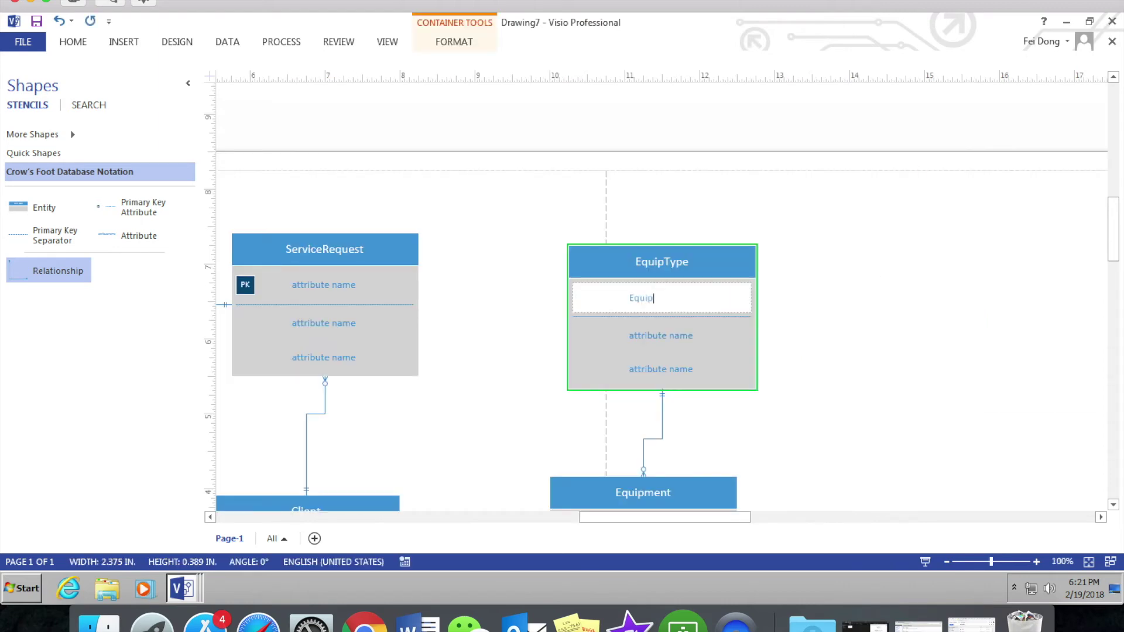
left_click(922, 171)
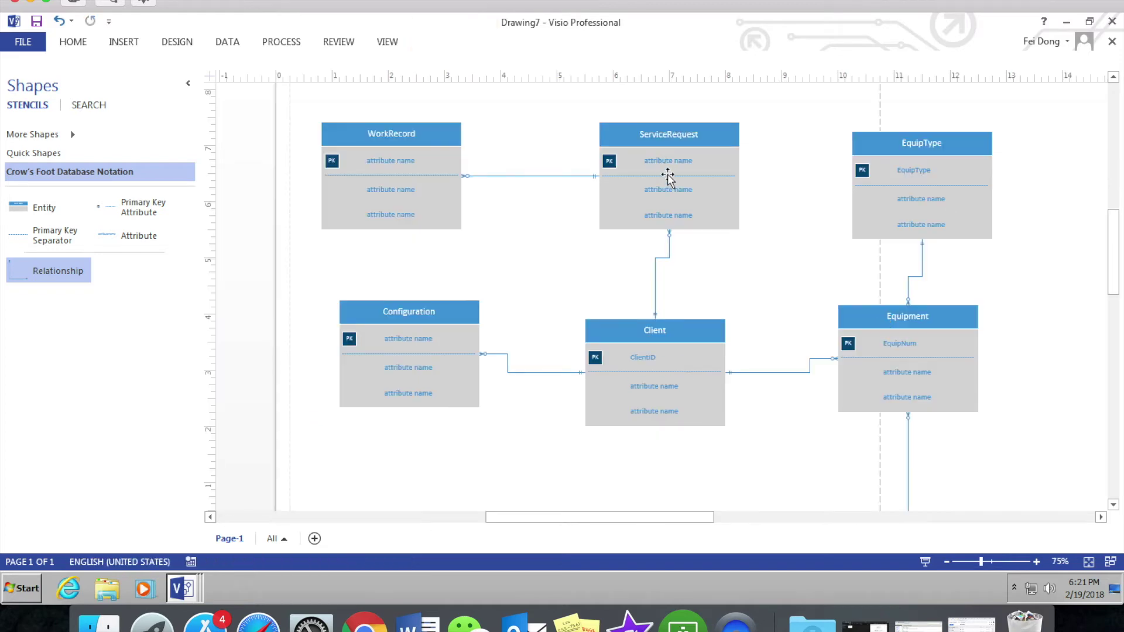
Step: Name the primary key attribute of the Configuration entity ConfigurationID
double_click(409, 339)
type("ConfigurationID")
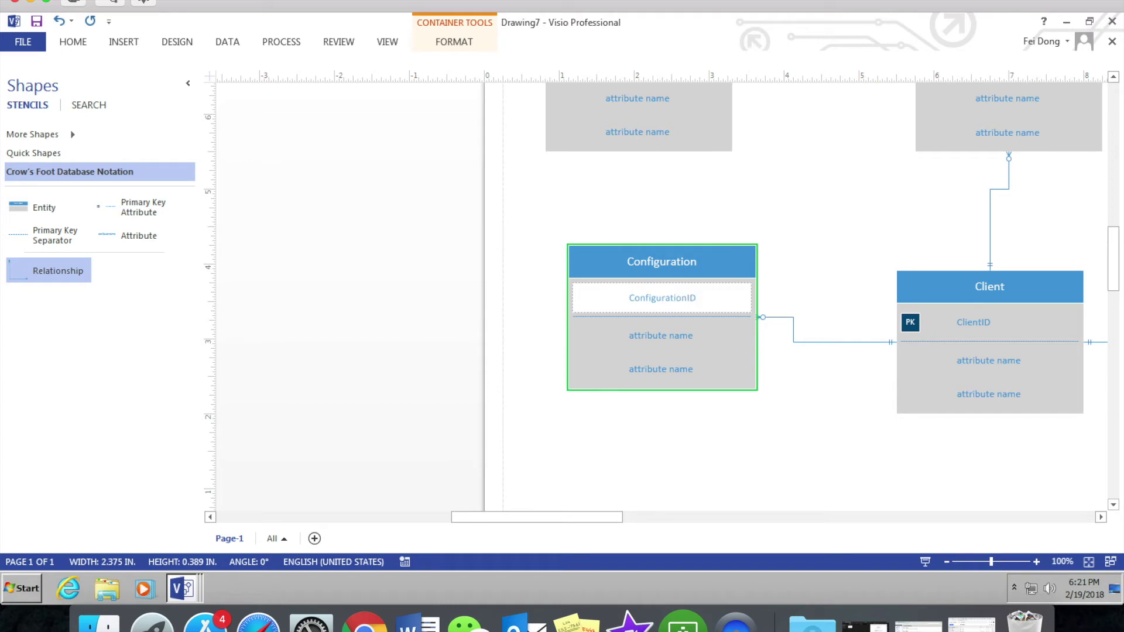
left_click(577, 498)
Step: Name the primary key attribute of the WorkRecord entity WorkNum
double_click(380, 166)
key("BackSpace")
type("WorkNum")
left_click(858, 409)
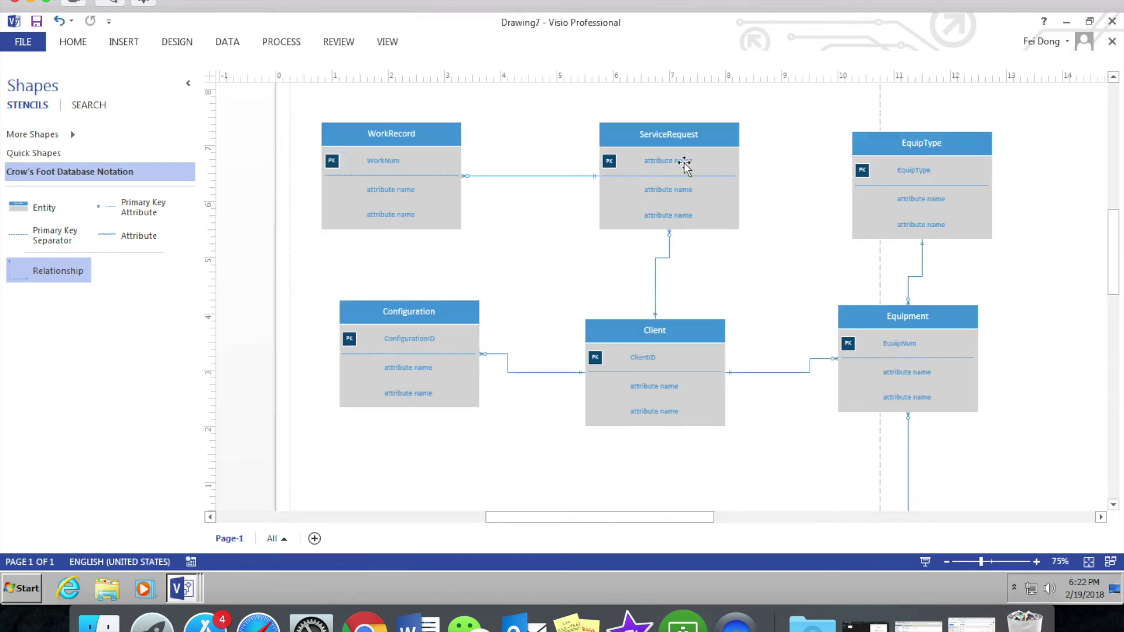
Step: Name the primary key attribute of the ServiceRequest entity ReqNum
double_click(683, 167)
type("ReqNum")
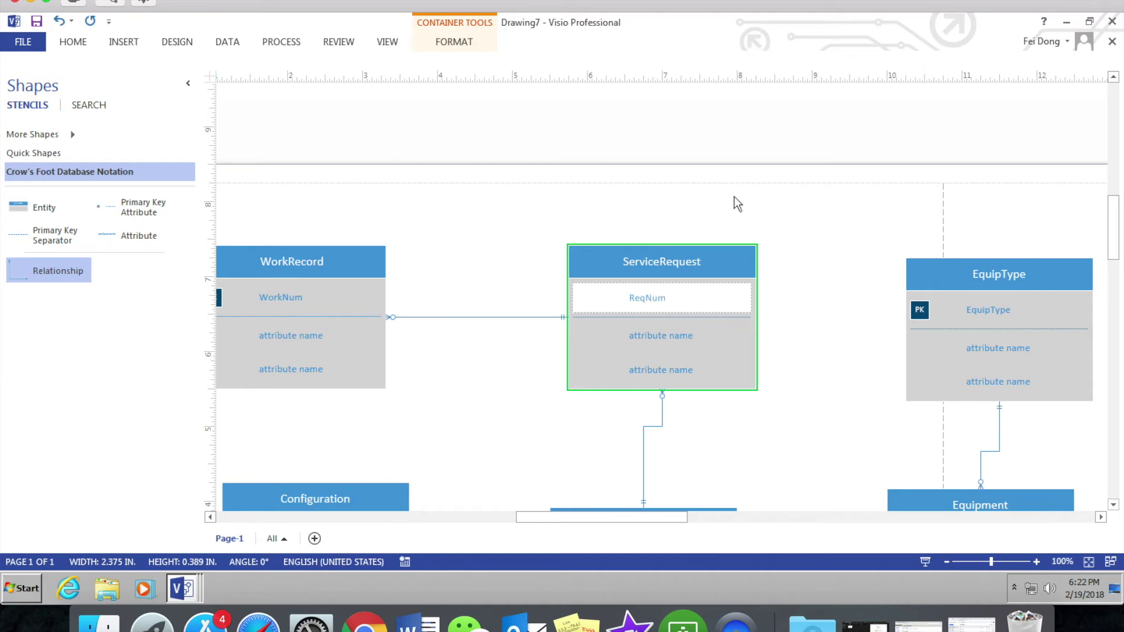
left_click(856, 331)
Step: Name the primary key attribute of the EquipmentComponent entity BarCode
scroll(750, 369, "down", 1)
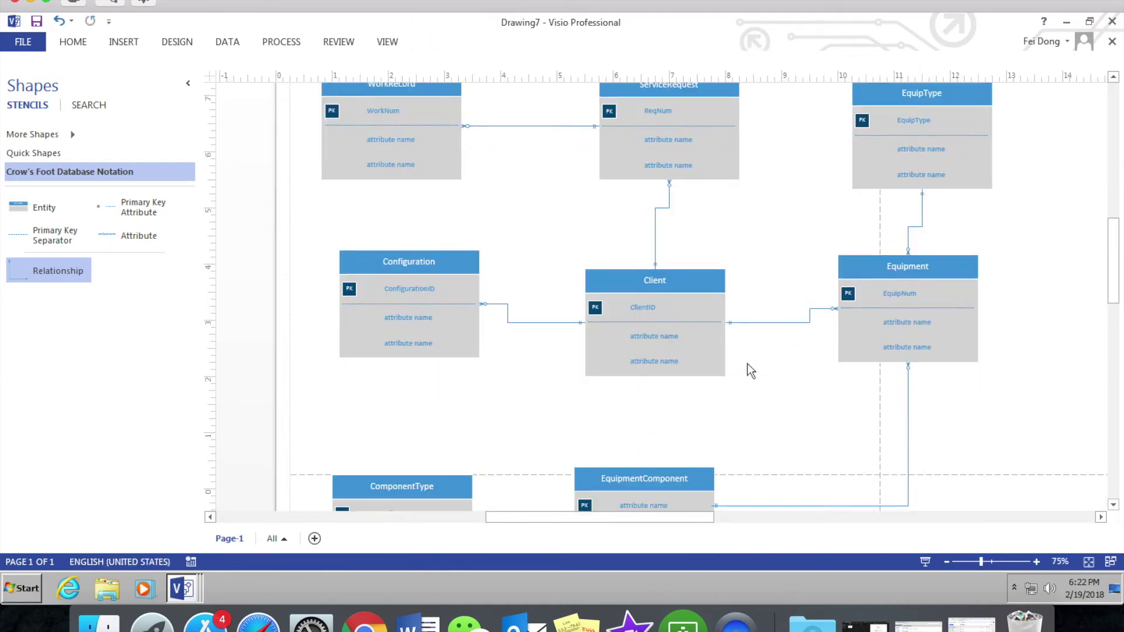
scroll(751, 371, "down", 2)
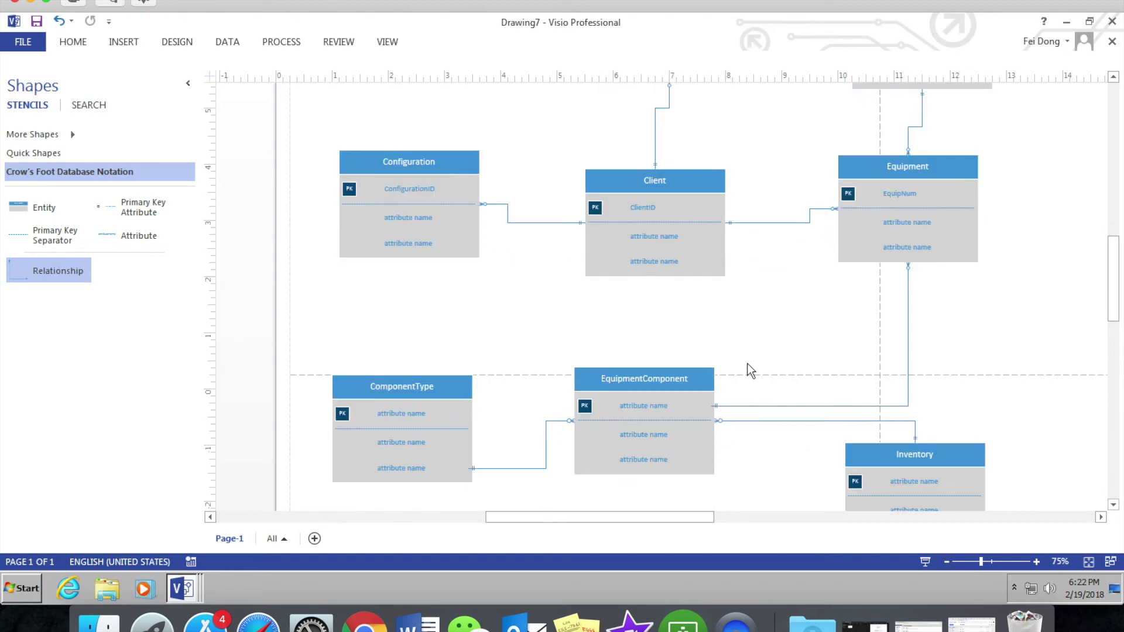
double_click(658, 412)
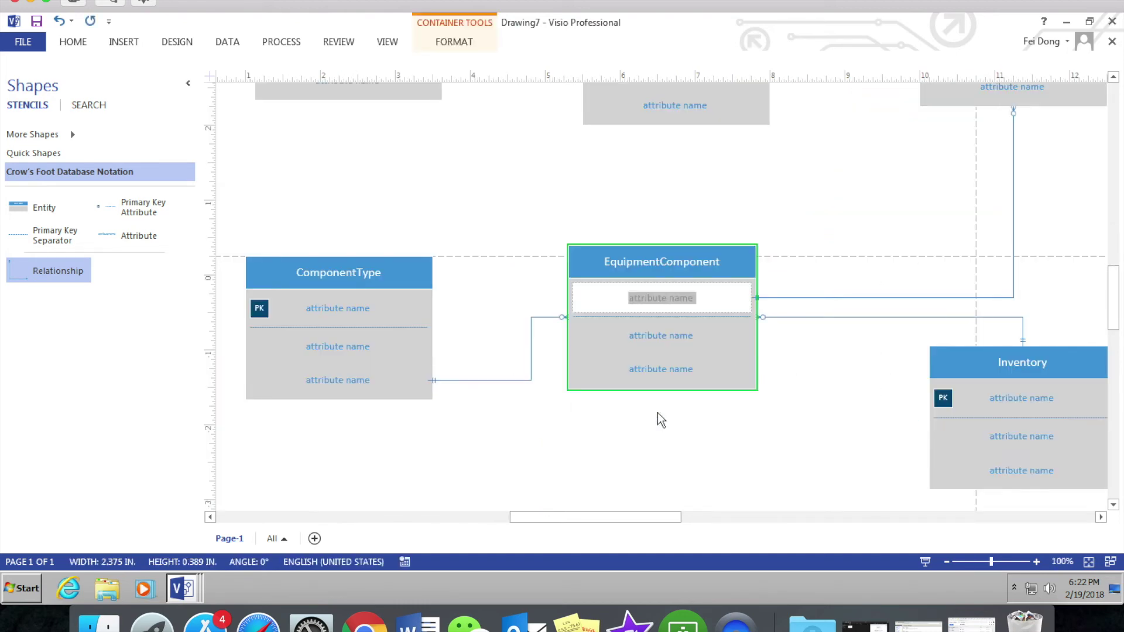
type("Bar")
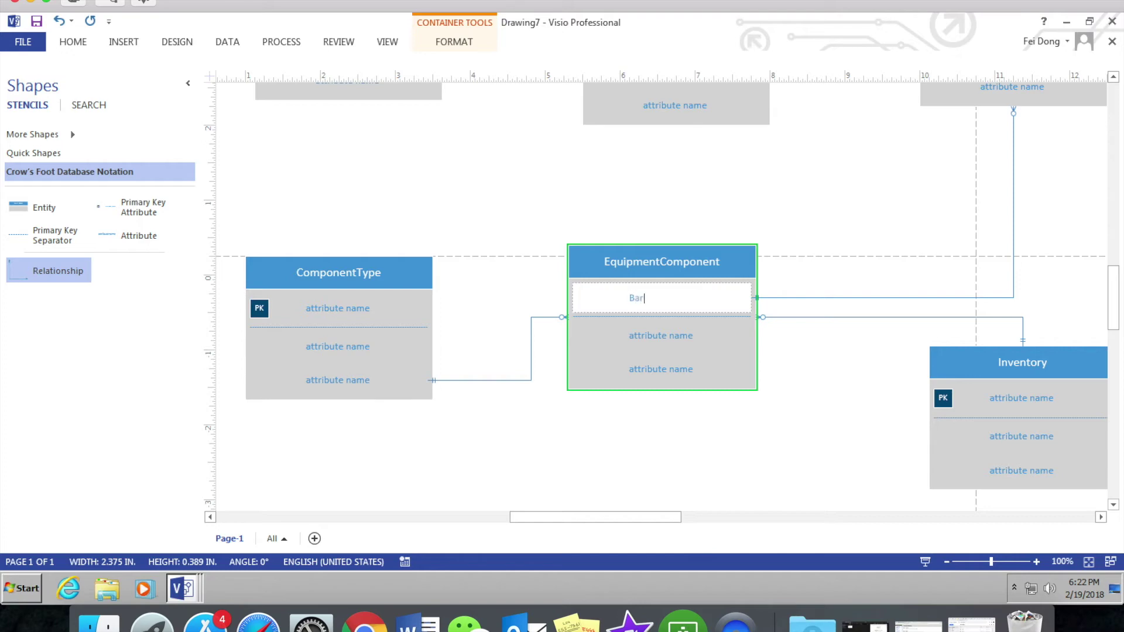
type("Code")
Step: Name the primary key attribute of the Inventory entity Barcode
double_click(1001, 402)
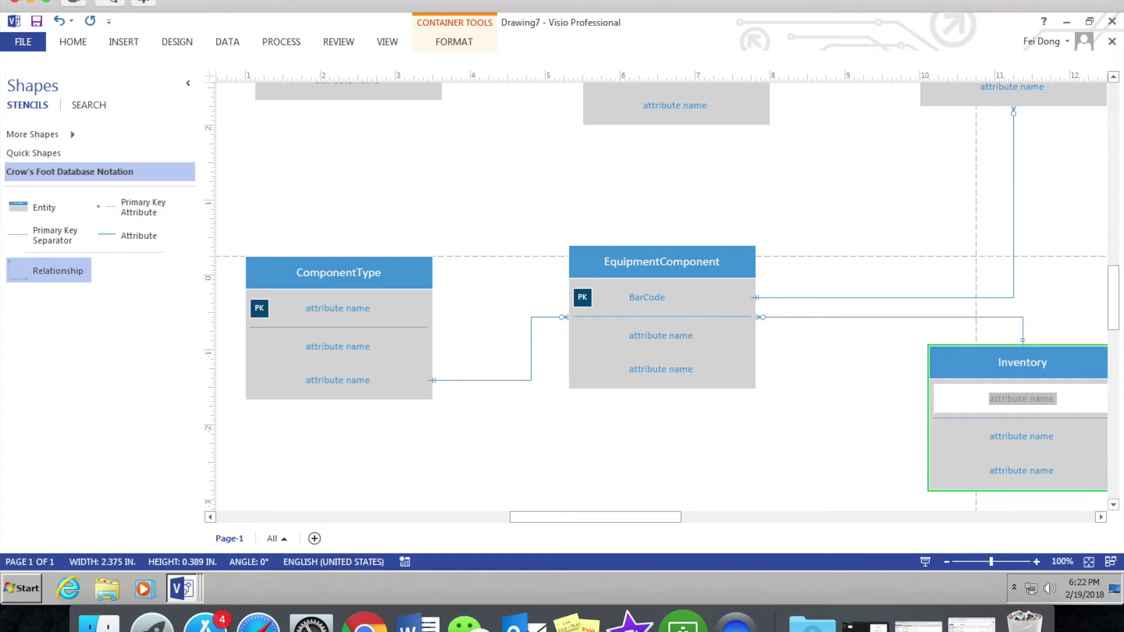
type("Code")
key("BackSpace")
key("BackSpace")
key("BackSpace")
key("BackSpace")
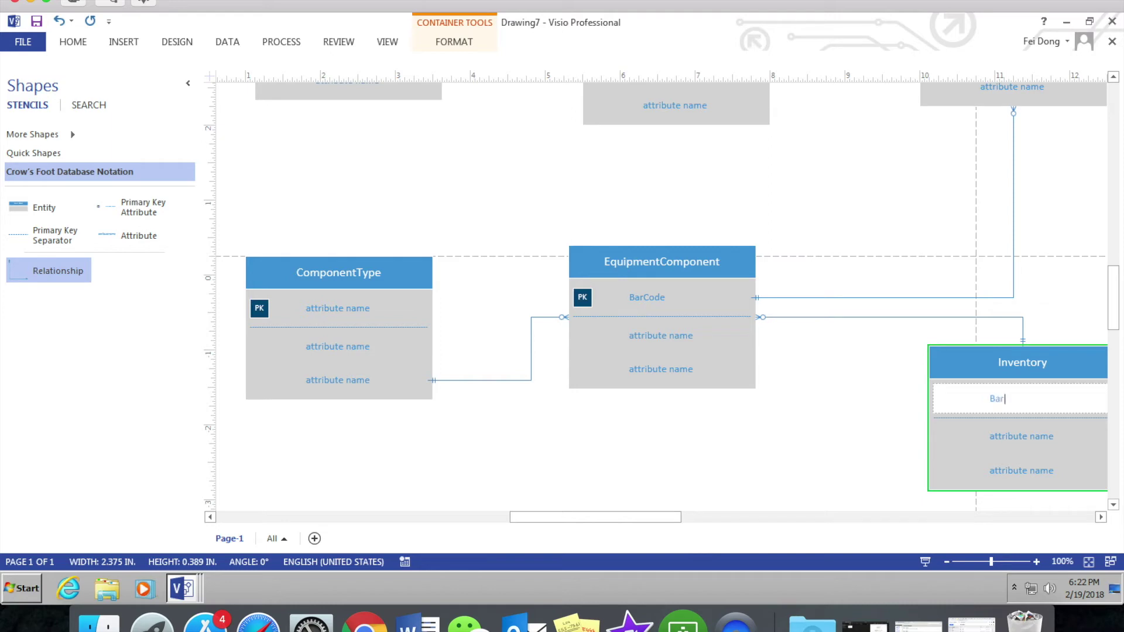
left_click(813, 468)
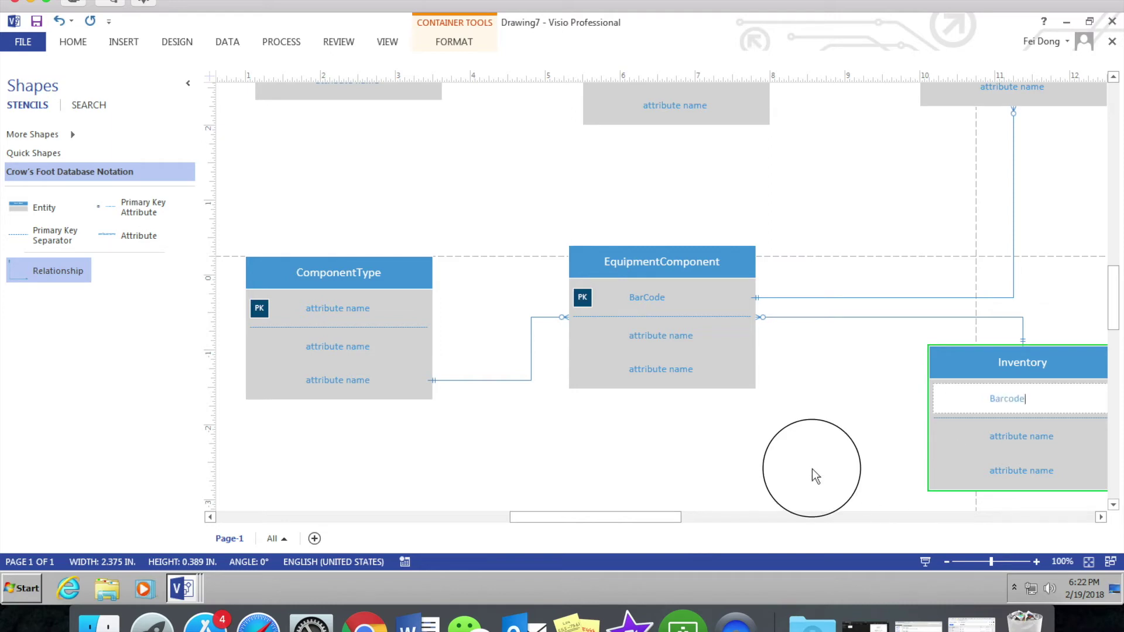
Step: Name the primary key attribute of the ComponentType entity ComponentTpe
left_click(342, 309)
double_click(342, 309)
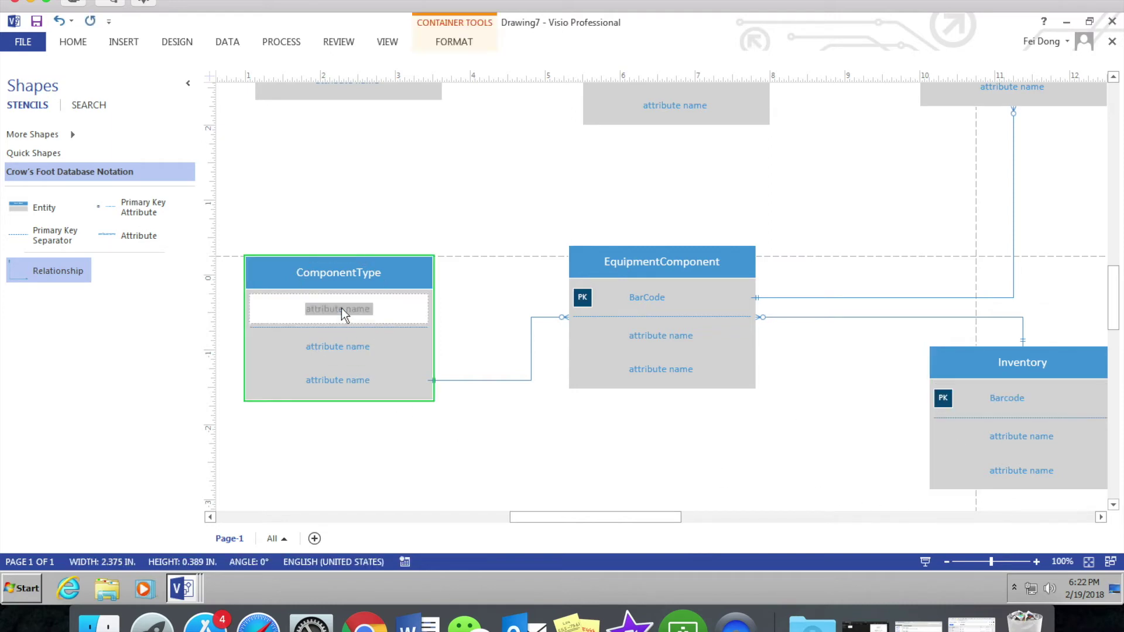
type("C")
key("BackSpace")
key("BackSpace")
key("BackSpace")
type("pe")
left_click(391, 450)
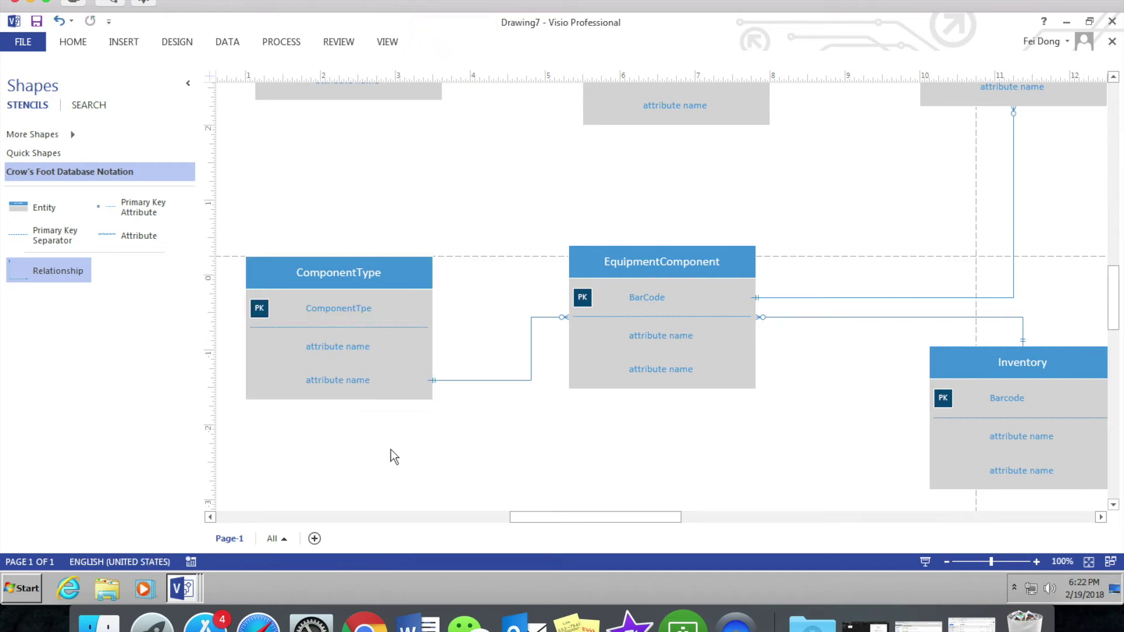
scroll(547, 330, "up", 3)
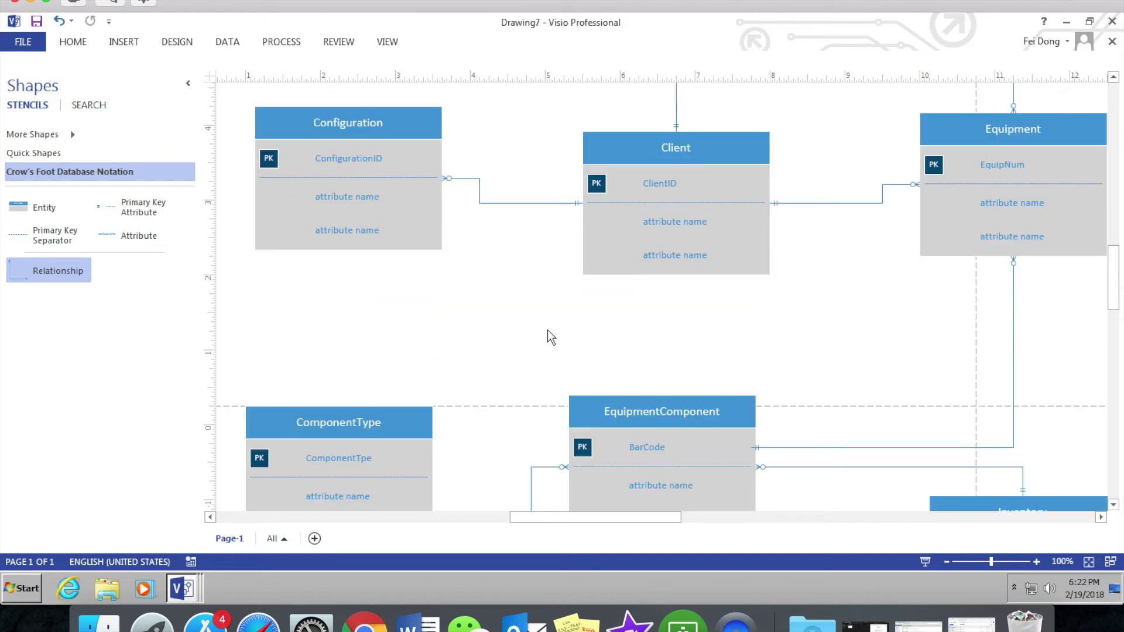
scroll(547, 329, "up", 1)
scroll(547, 329, "up", 5)
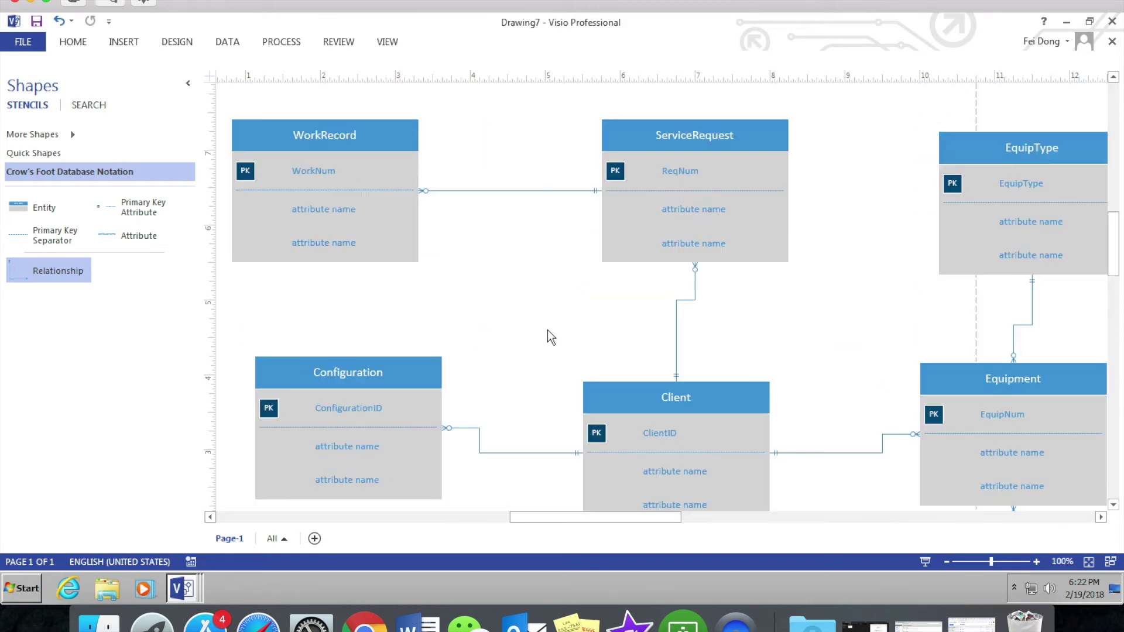
Step: Start saving the key-based drawing as a copy on the Desktop with PDF as the file type
left_click(62, 43)
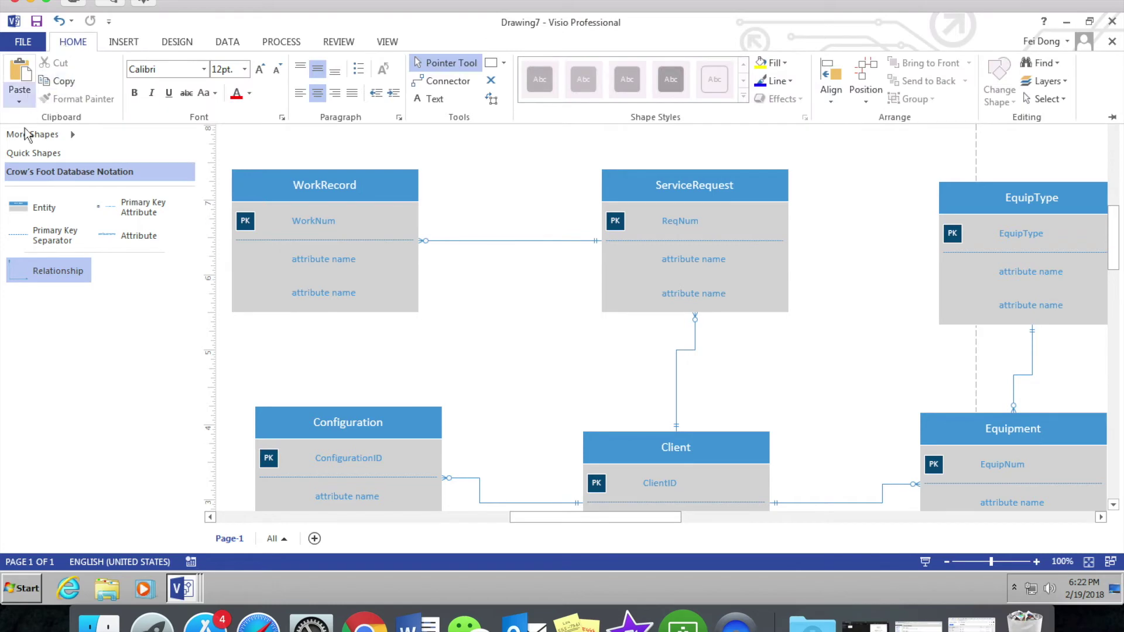
left_click(29, 41)
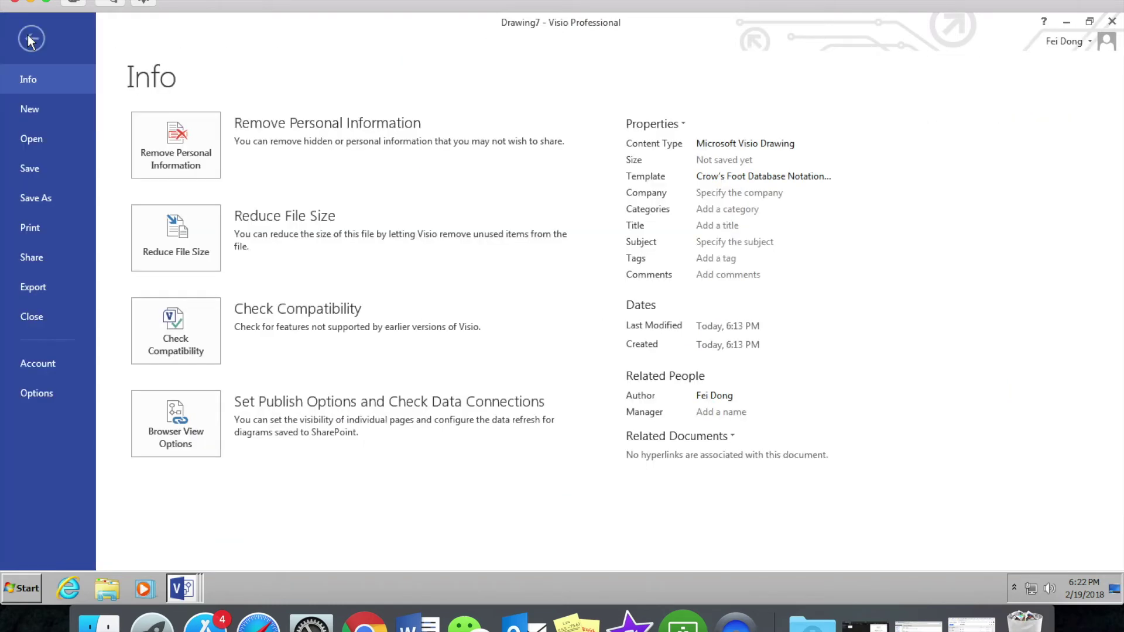
left_click(34, 199)
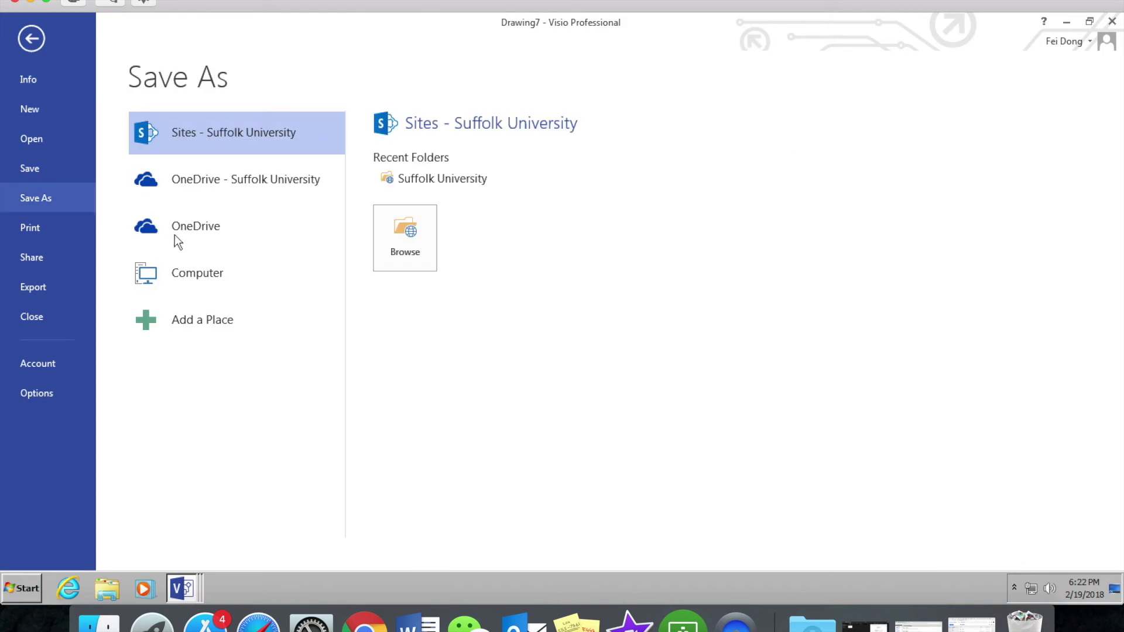
left_click(410, 250)
key("BackSpace")
left_click(330, 304)
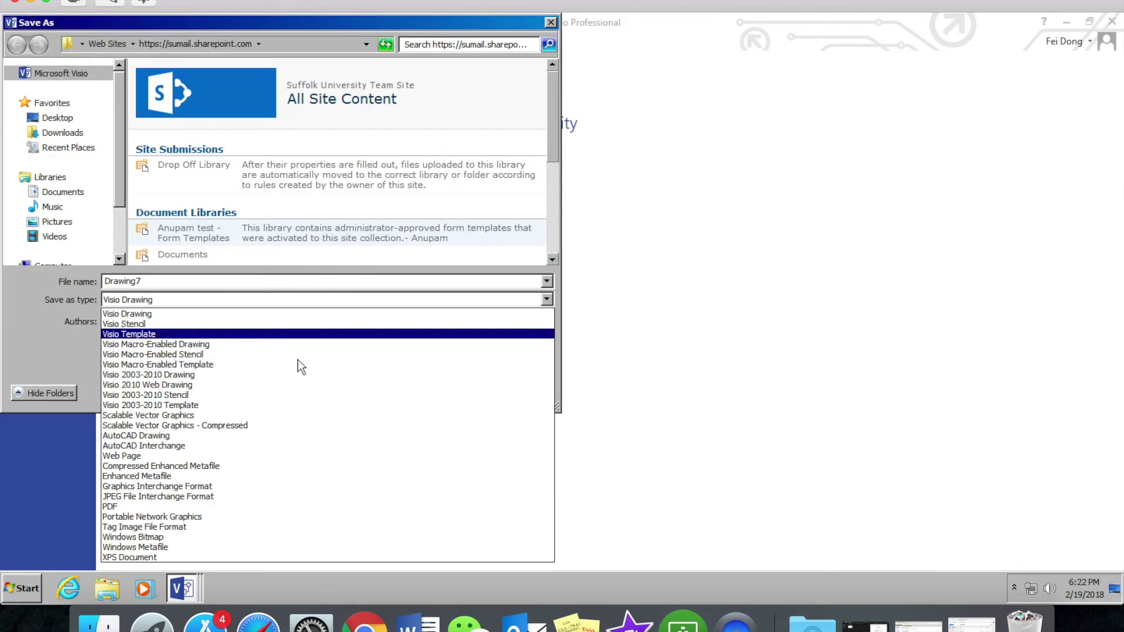
left_click(261, 507)
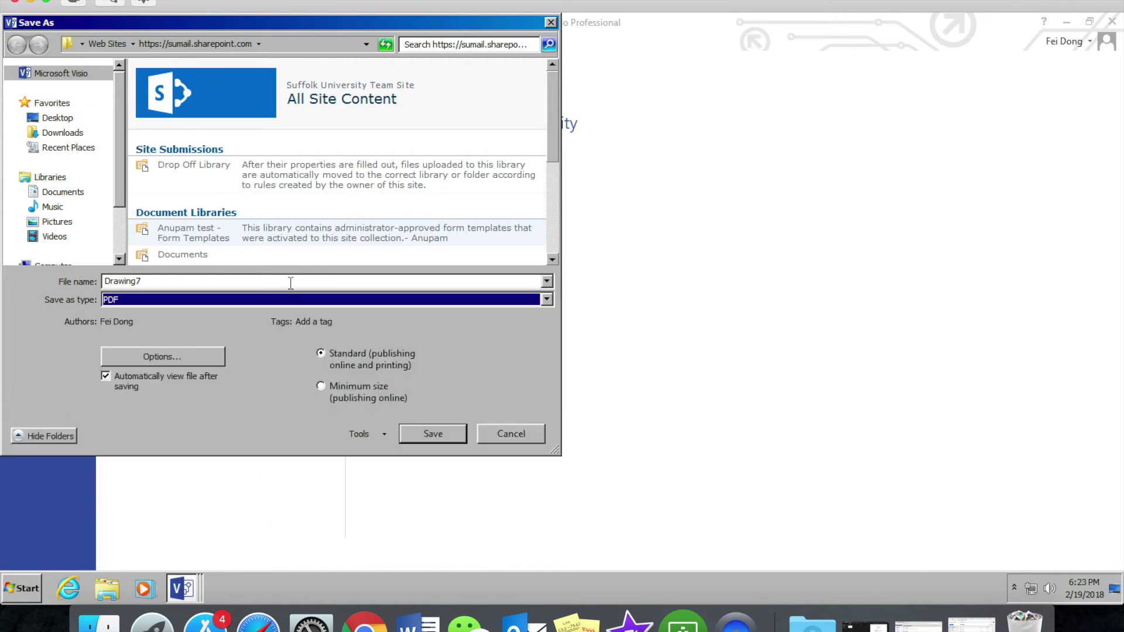
left_click(58, 117)
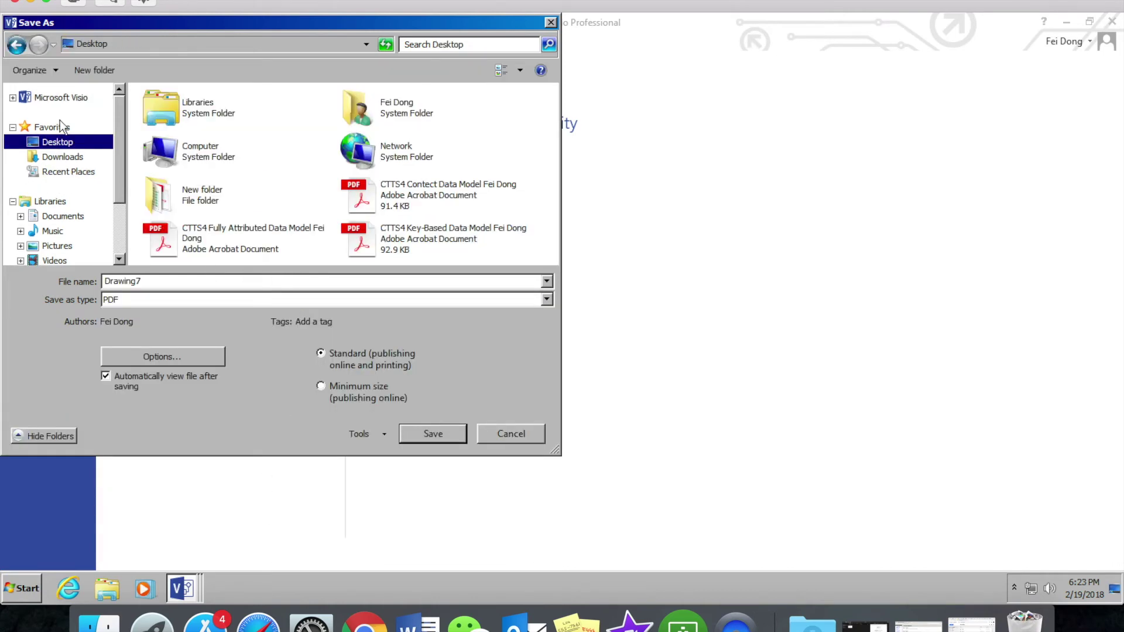
Step: Save over the existing CTTS4 Key-Based Data Model PDF, confirming the replacement, and quit the Acrobat sign-in window
left_click(234, 282)
type("Key")
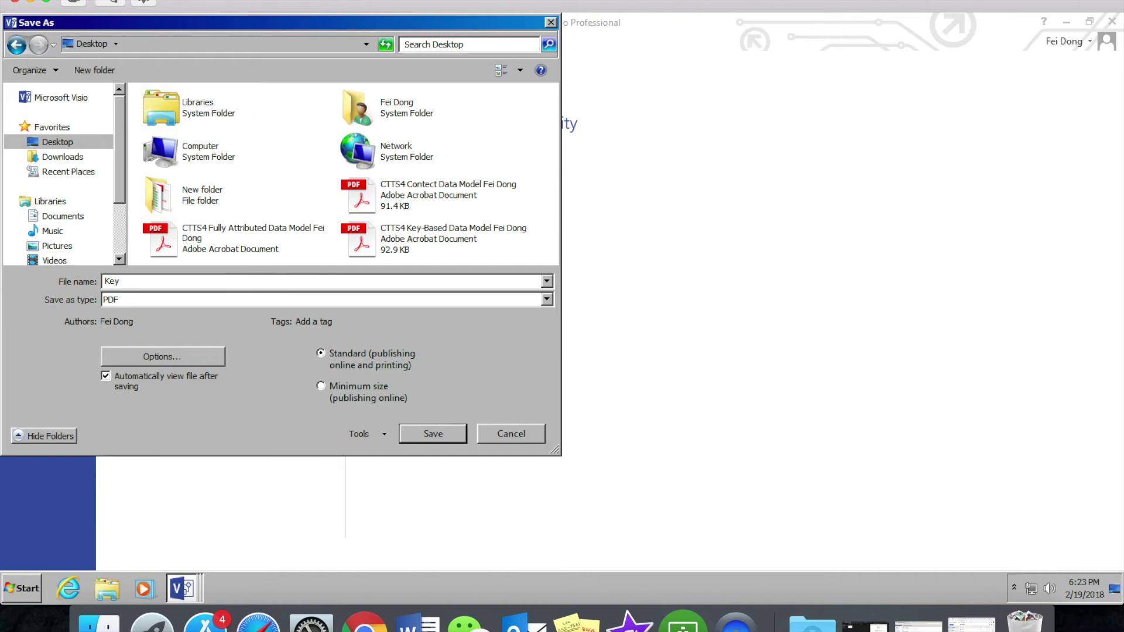
key("BackSpace")
key("BackSpace")
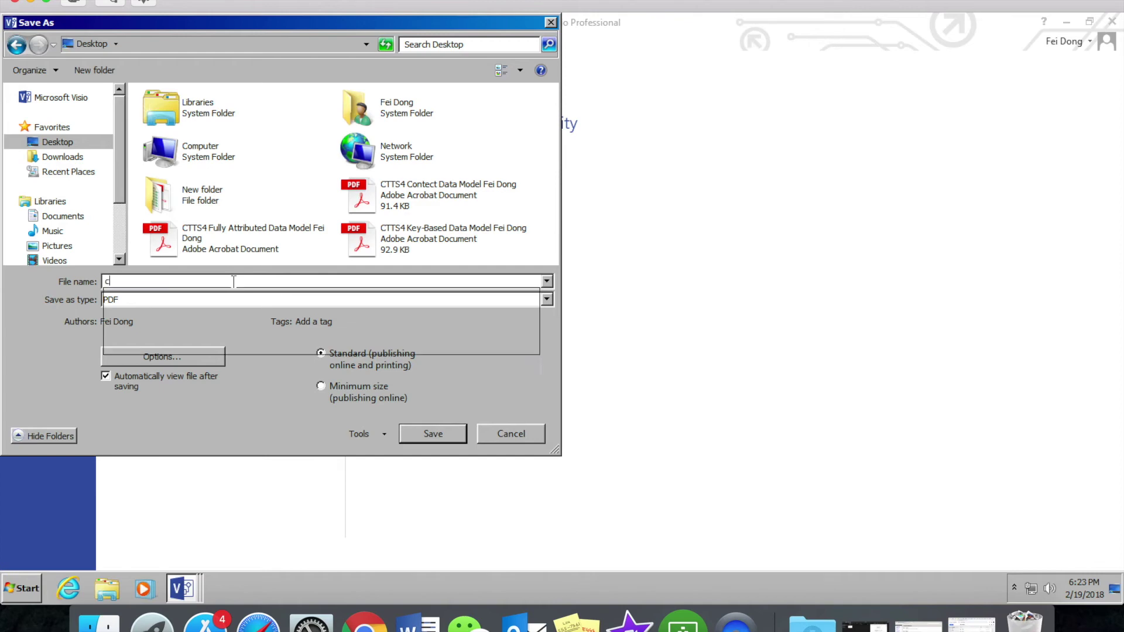
type("c")
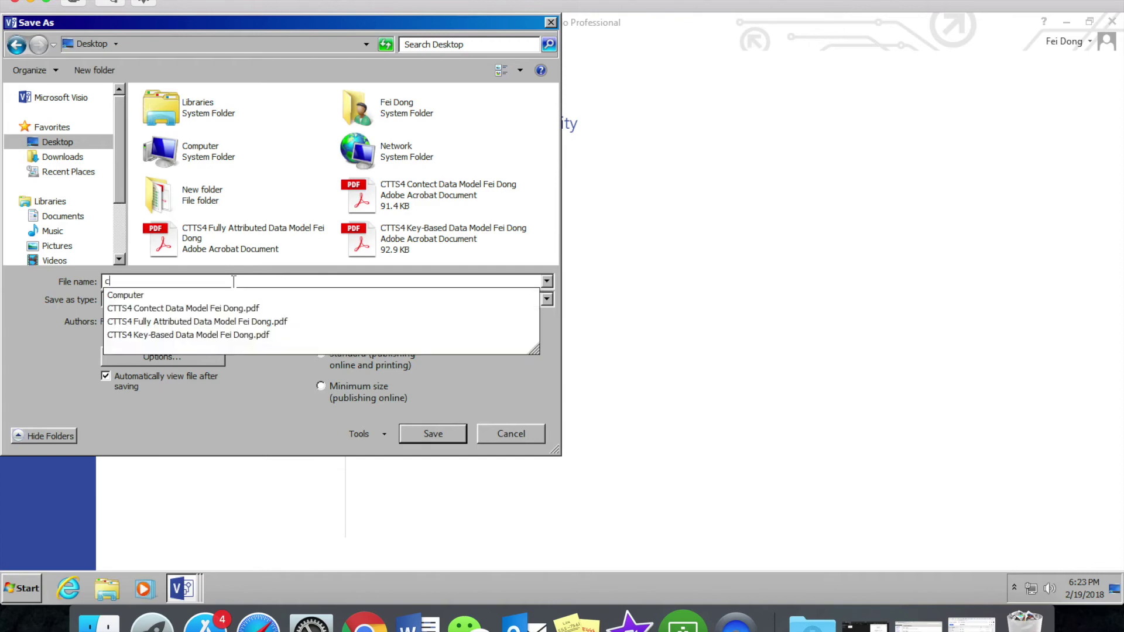
left_click(224, 337)
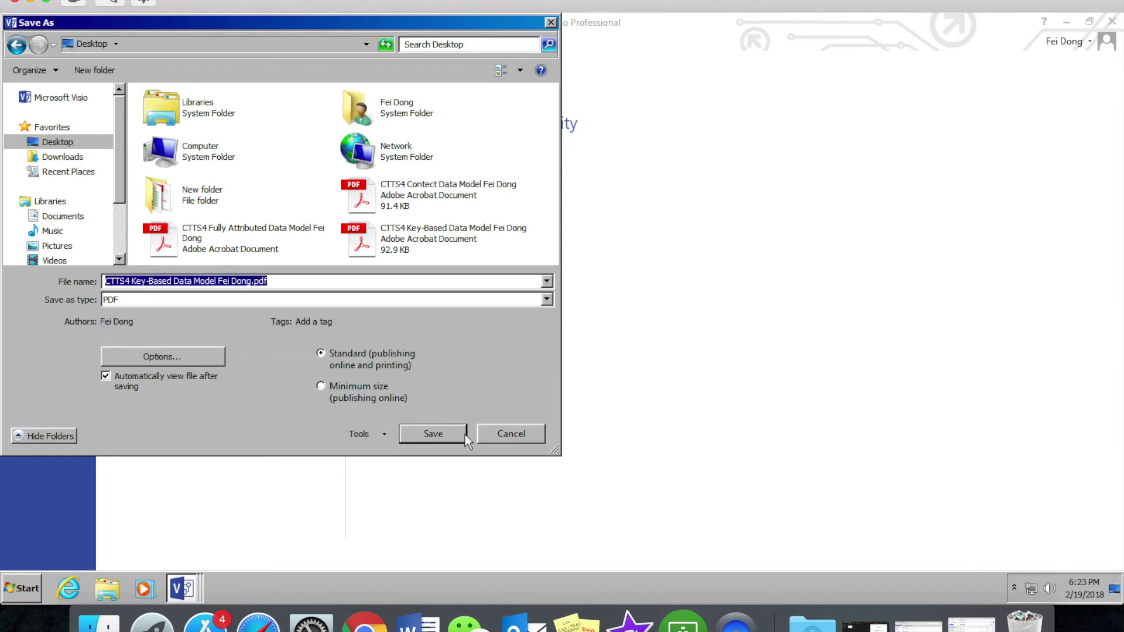
left_click(436, 432)
left_click(609, 302)
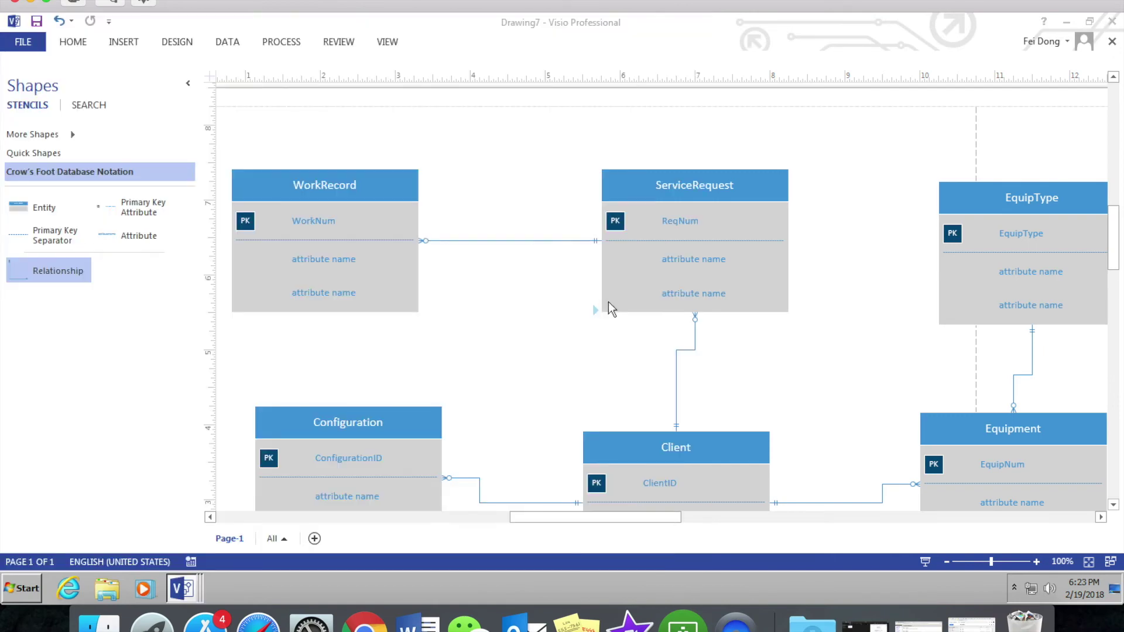
left_click(814, 89)
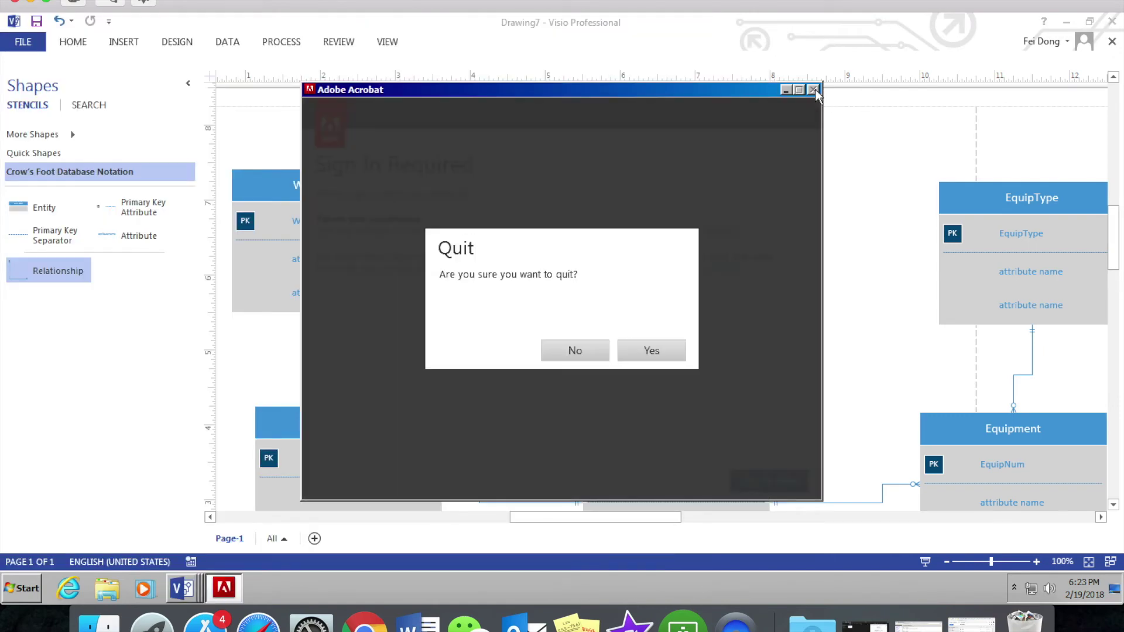
left_click(656, 350)
Step: Name the first non-key attribute of the Client entity ClientNumber
scroll(505, 246, "down", 3)
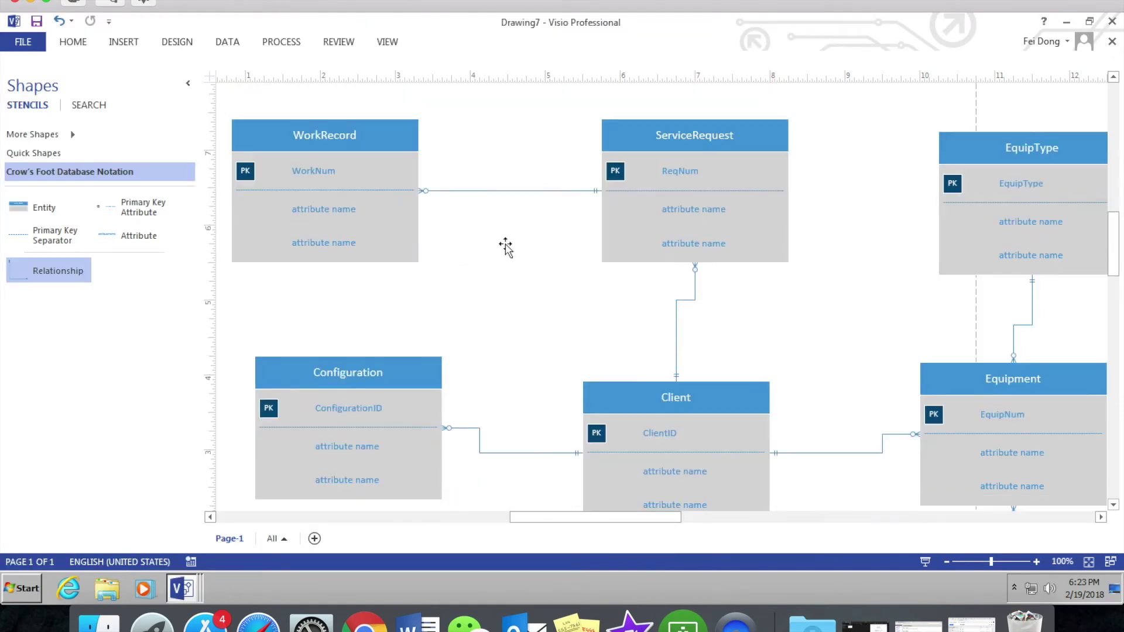
left_click(327, 160)
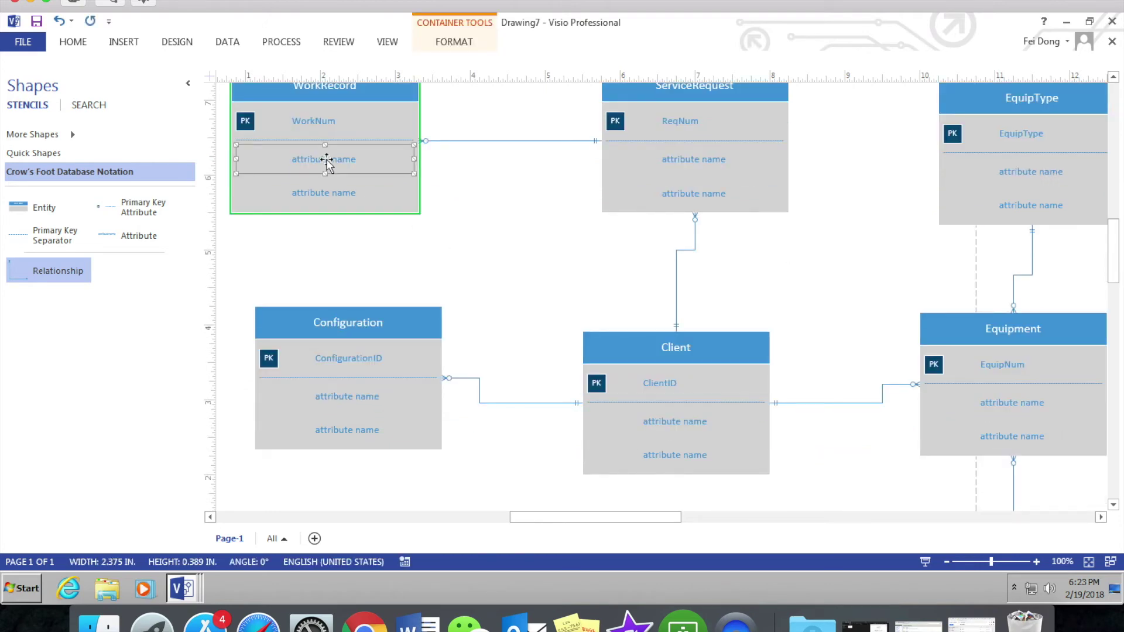
left_click(535, 269)
left_click(674, 422)
double_click(674, 423)
type("ClientNumber")
left_click(801, 447)
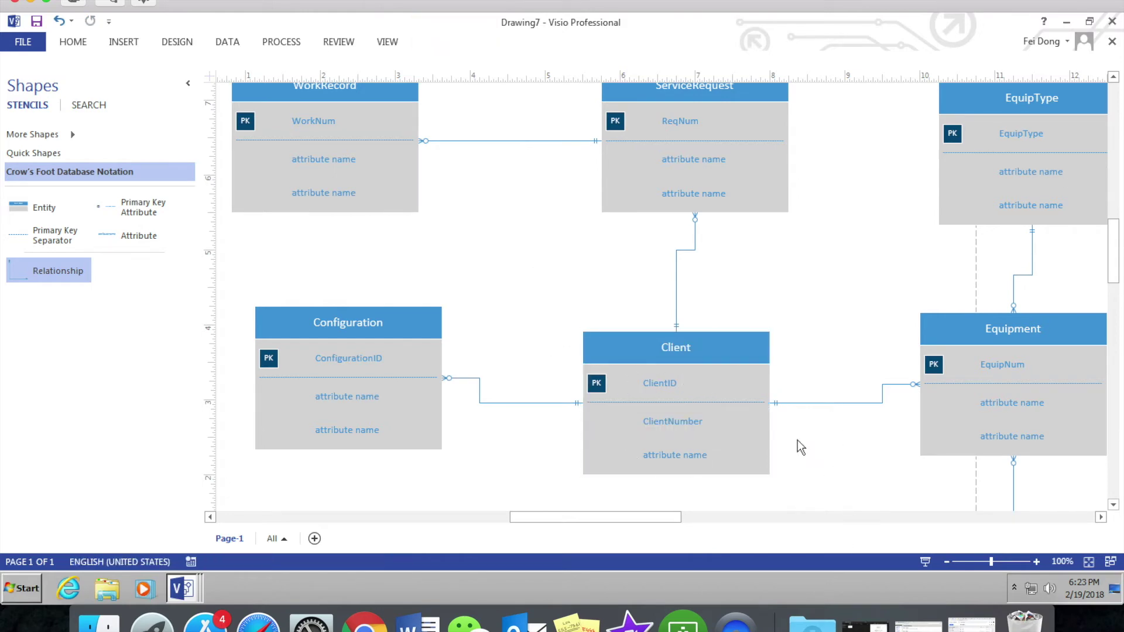
Step: Add ContactLastName and ContactFirstName on separate lines below ClientNumber in the Client entity
double_click(673, 422)
left_click(726, 422)
key("Return")
type("C on")
type("ontac")
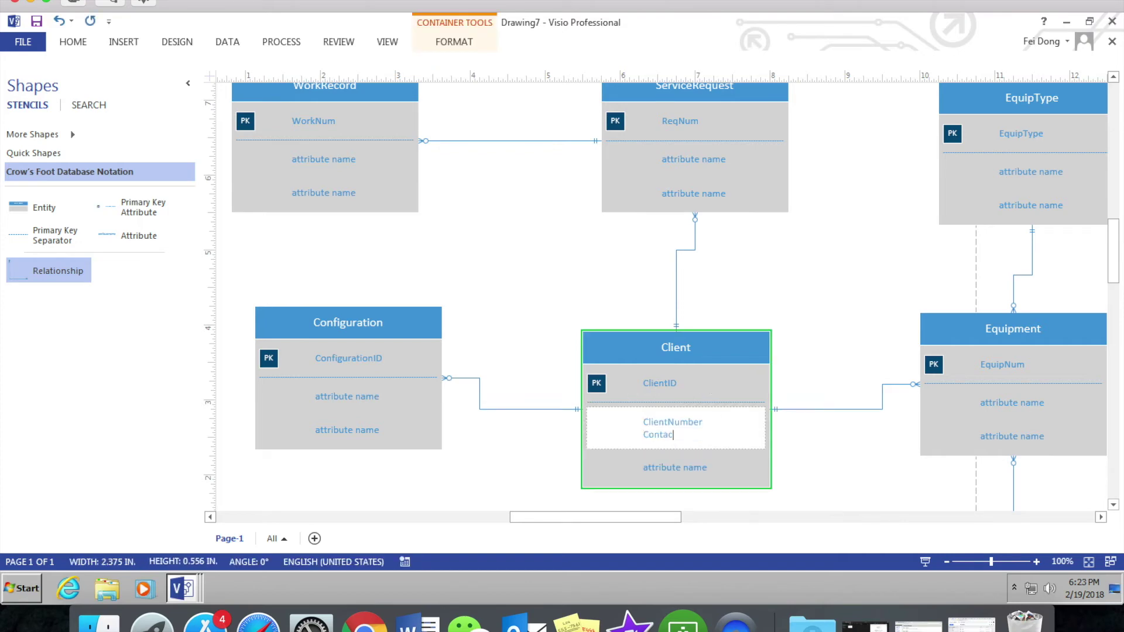
type("tLastName")
key("Return")
type("Contact")
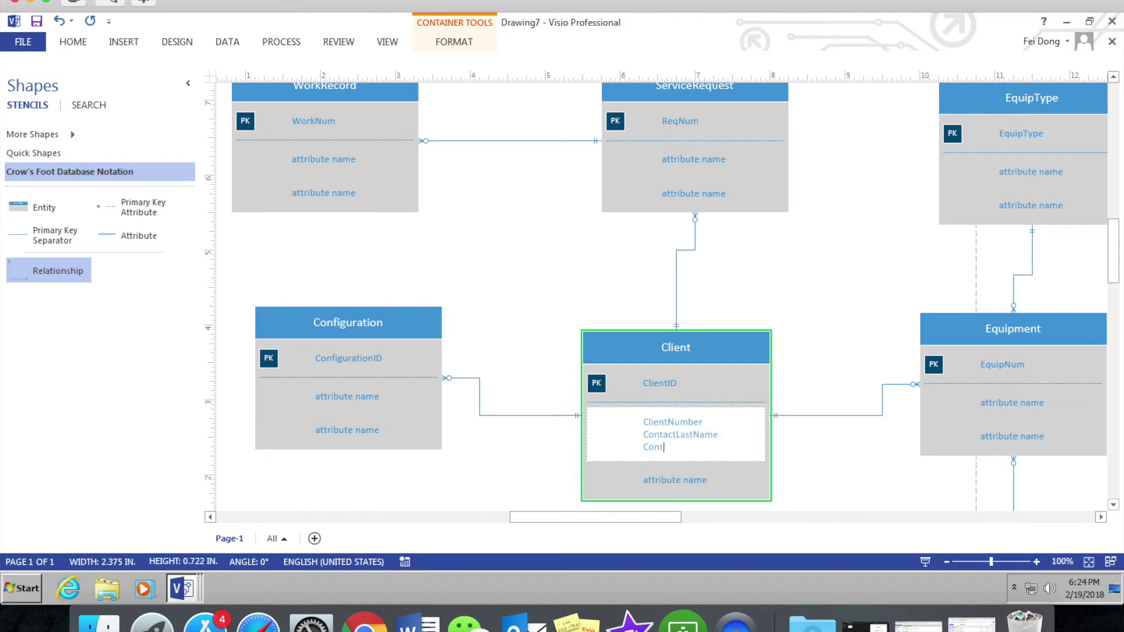
type("FirstName")
Step: Continue the Client attribute list with Address, City and State on separate lines
key("Return")
type("Addre")
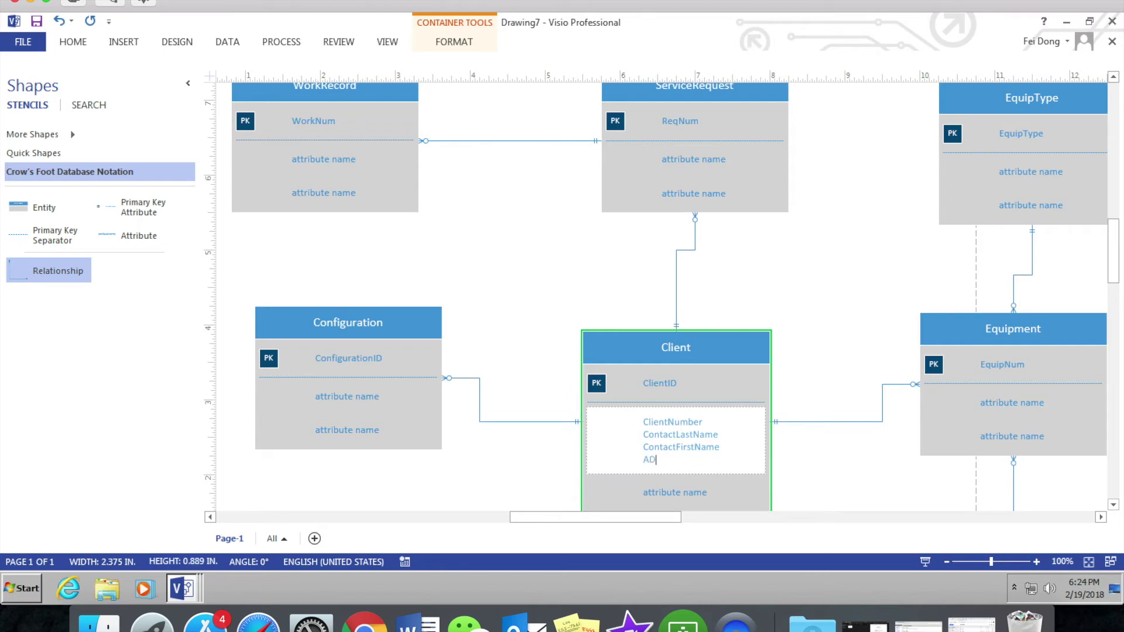
type("ss")
key("Return")
type("City")
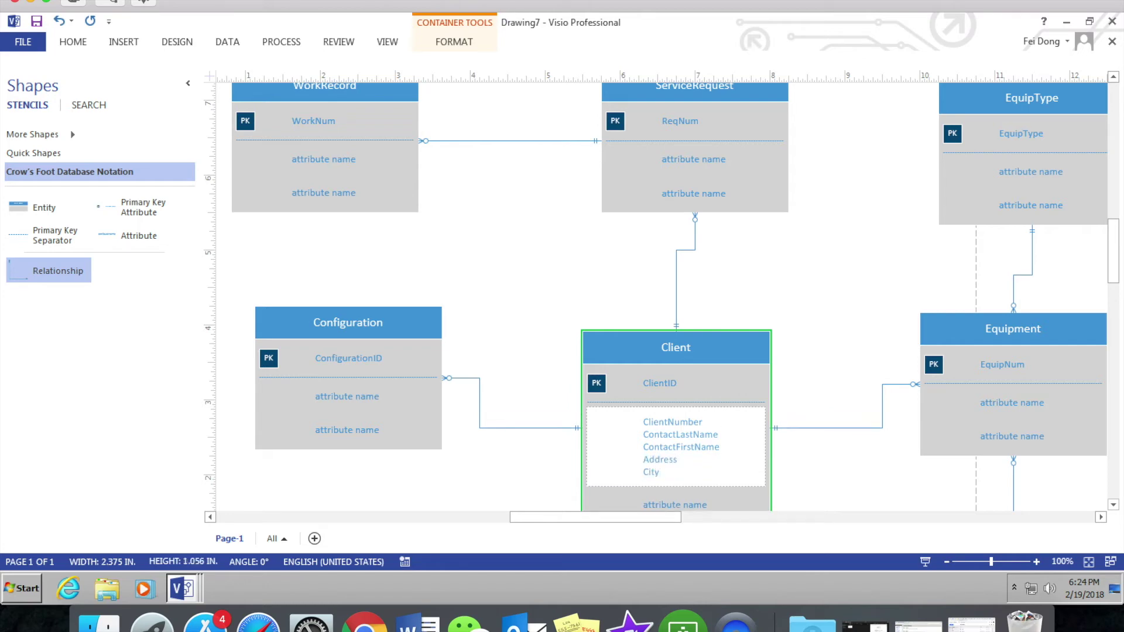
key("Return")
type("State")
key("Return")
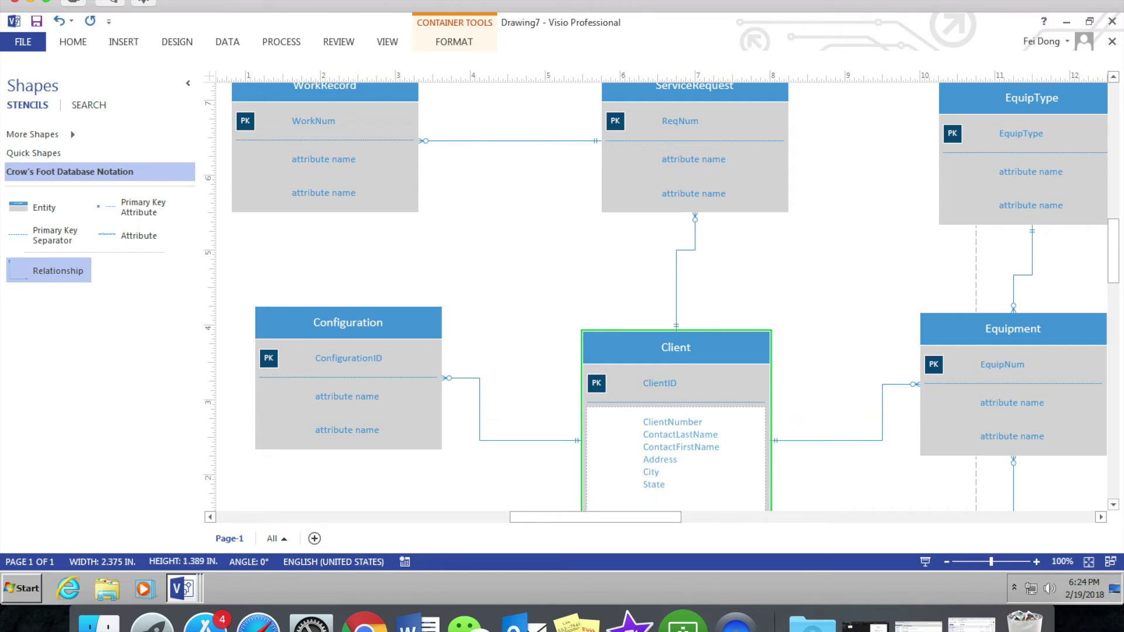
Step: Complete the Client attribute list with Zip, Phone and Email on separate lines
type("Zip")
key("Return")
type("Phone")
key("Return")
type("Email")
left_click(870, 452)
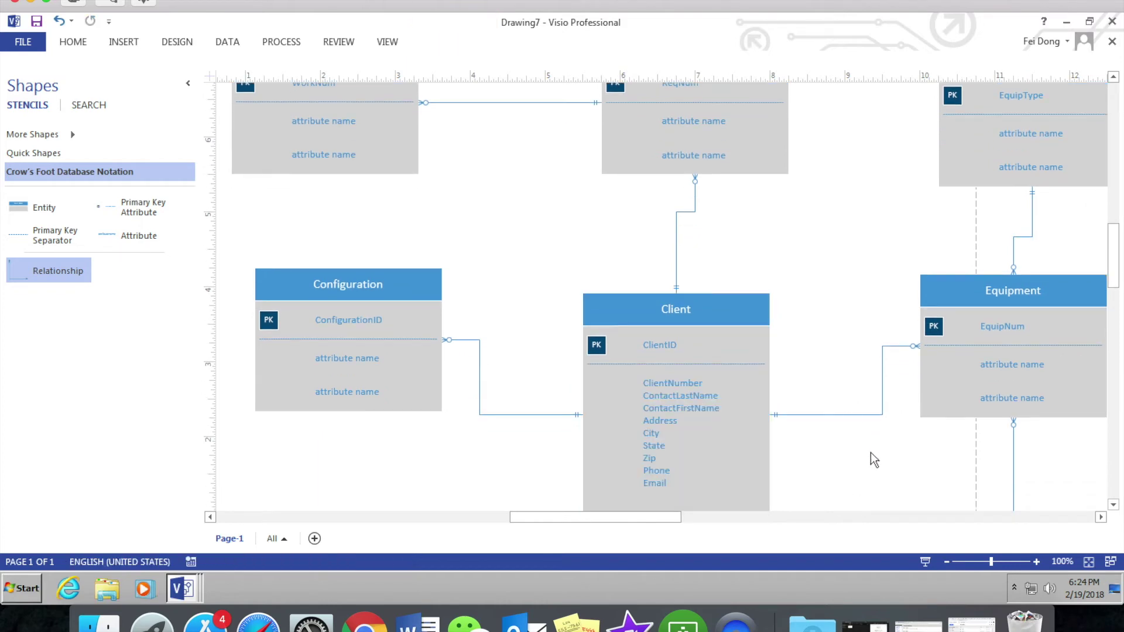
Step: Remove the unused placeholder attribute below the attribute list in the Client entity
scroll(870, 452, "down", 3)
left_click(677, 379)
right_click(676, 380)
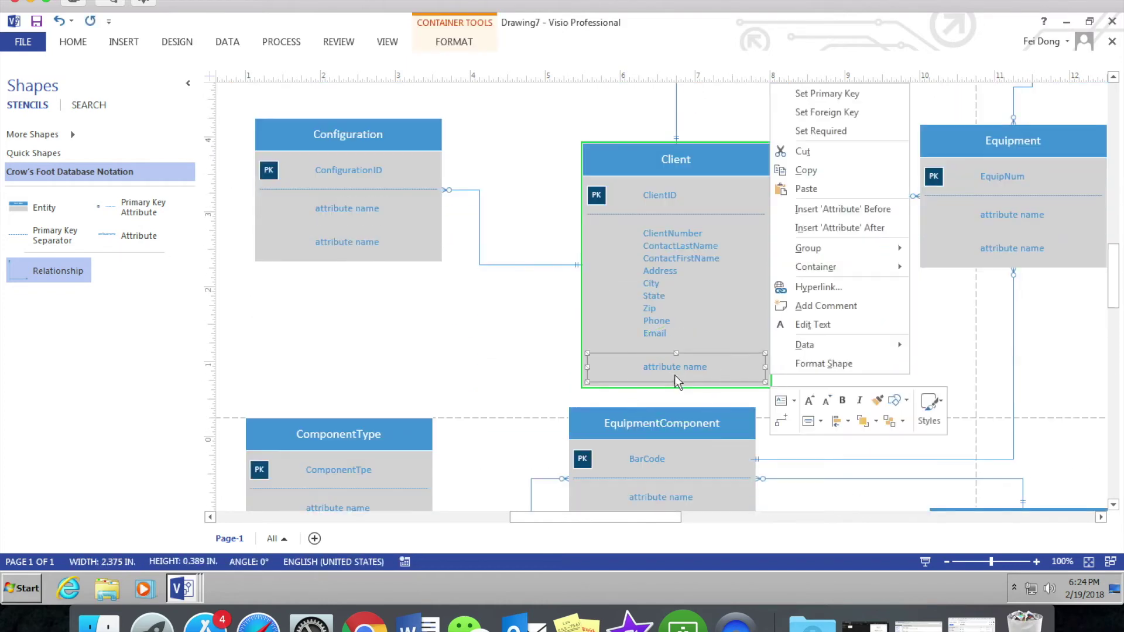
left_click(813, 155)
scroll(575, 349, "down", 2)
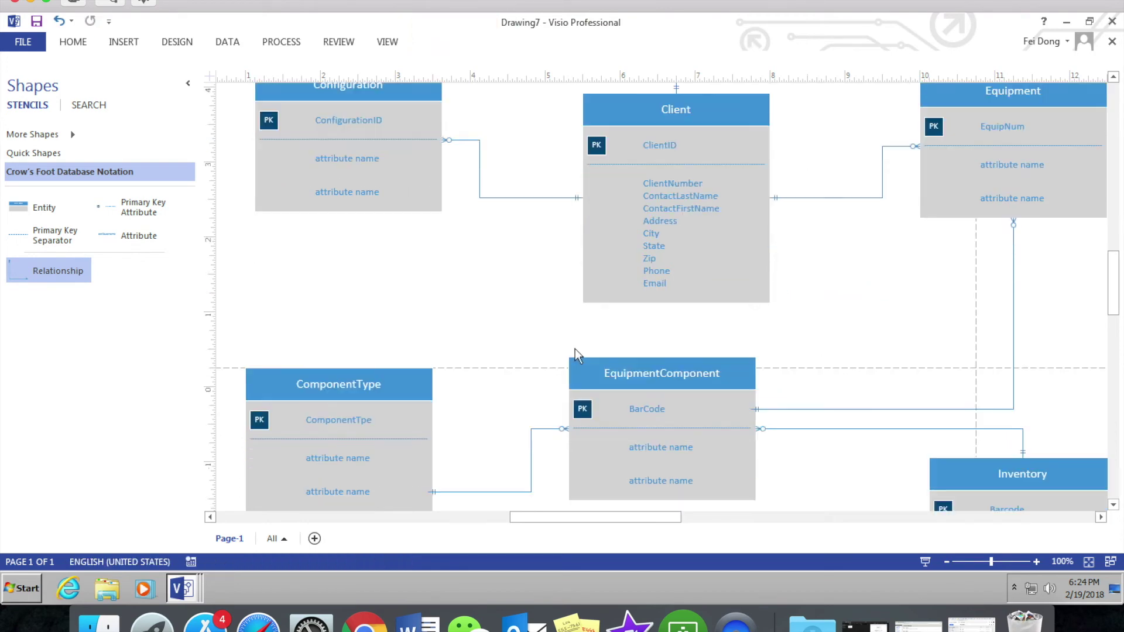
Step: Name the first non-key attribute ClientID in both the Equipment and the Configuration entities
scroll(575, 348, "up", 1)
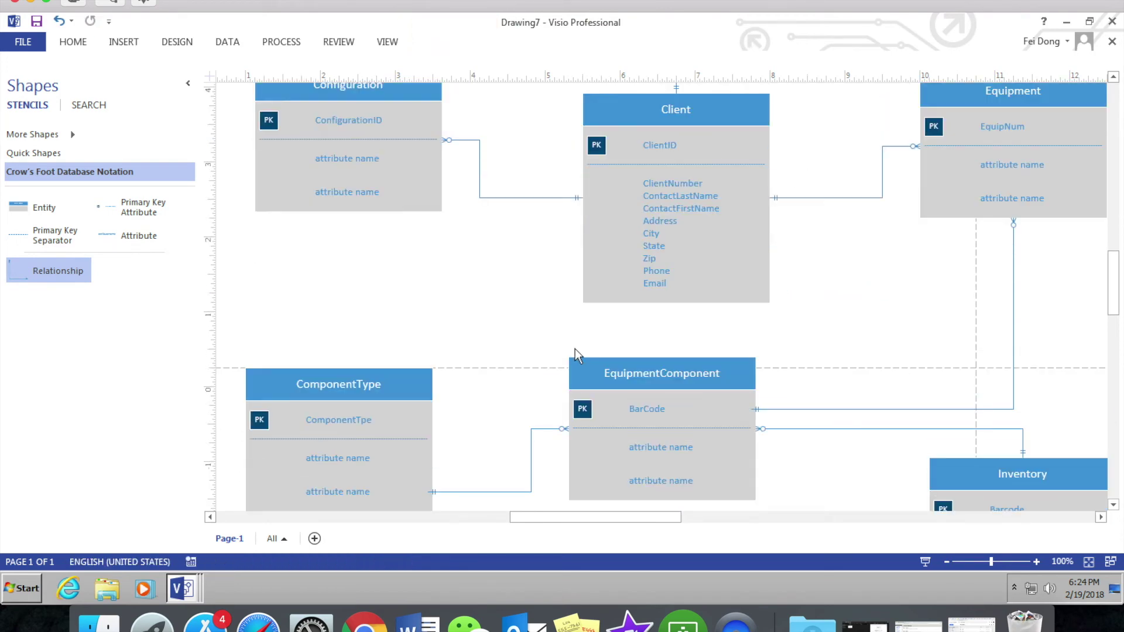
double_click(1005, 168)
type("ClientID")
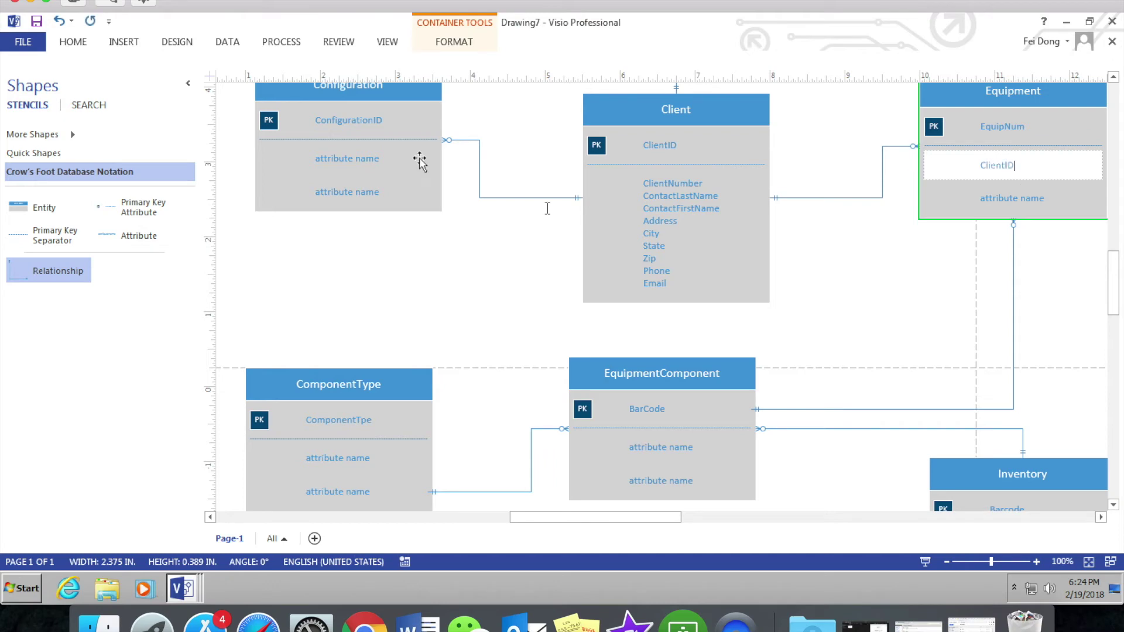
double_click(419, 158)
type("clientID")
Step: Name the first non-key attribute of the ServiceRequest entity ClientID
scroll(433, 199, "up", 5)
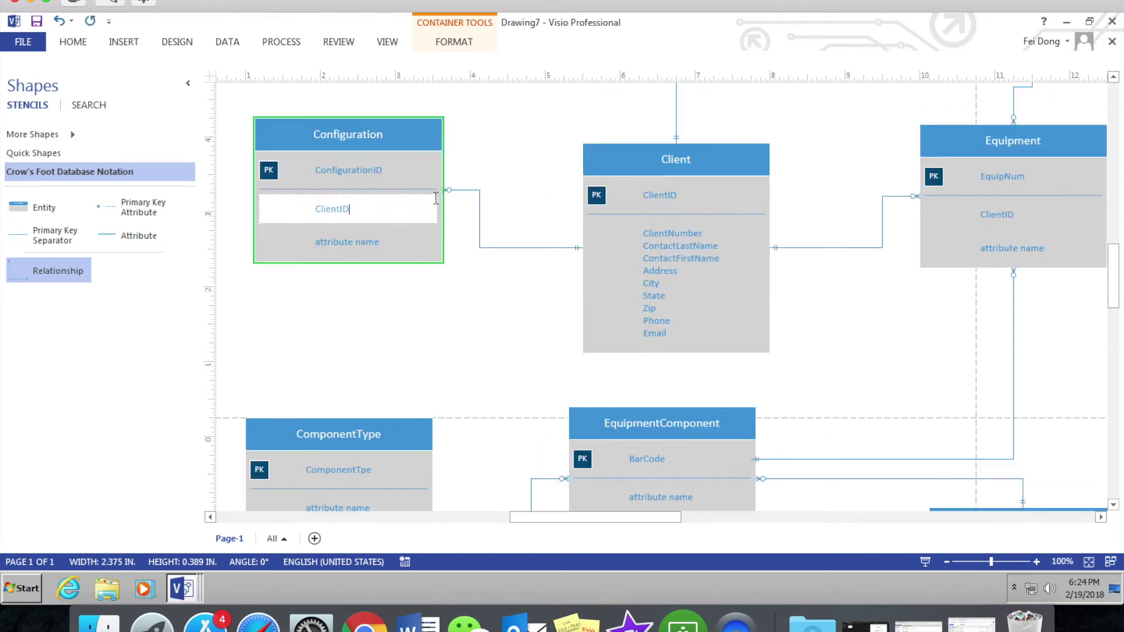
double_click(1012, 231)
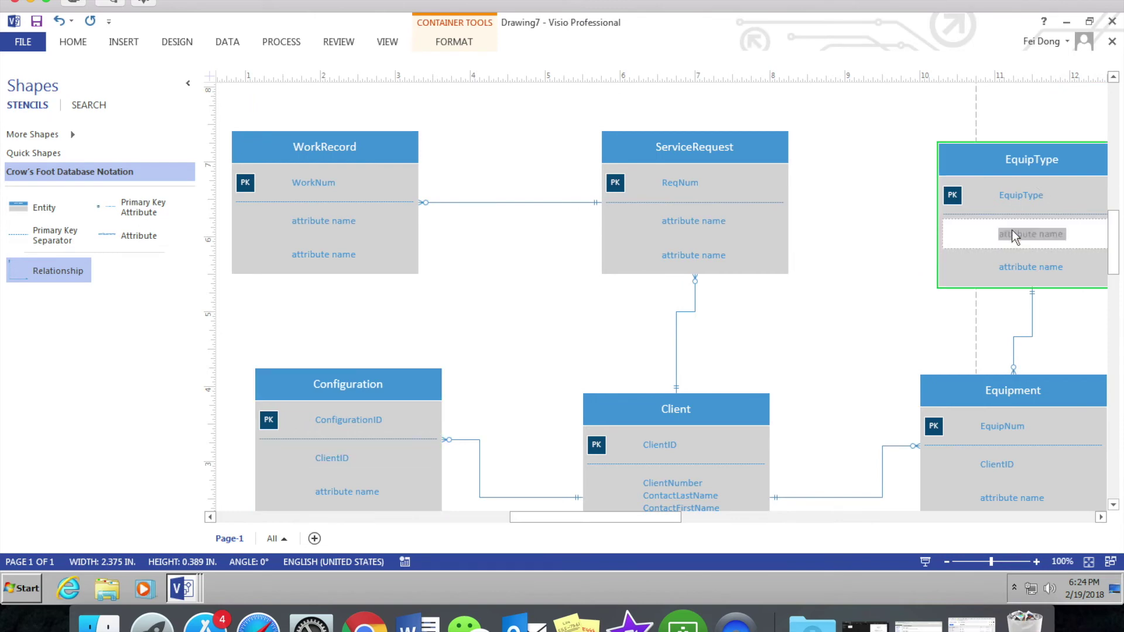
double_click(689, 221)
type("C")
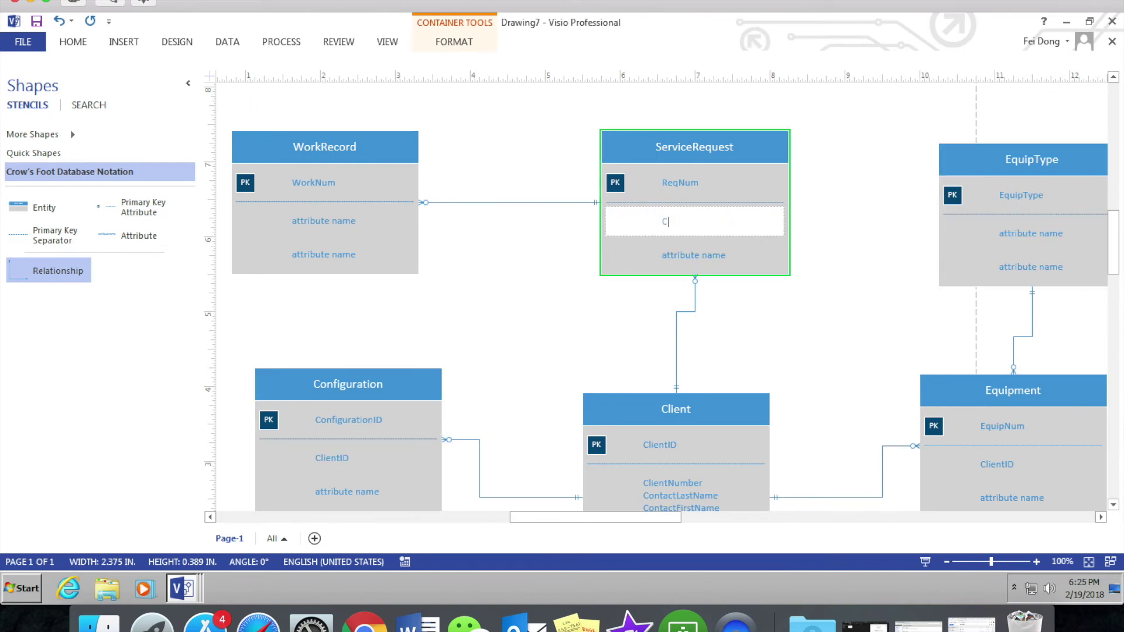
type("liien")
left_click(768, 299)
Step: Set ClientID in the ServiceRequest entity as a foreign key
left_click(705, 222)
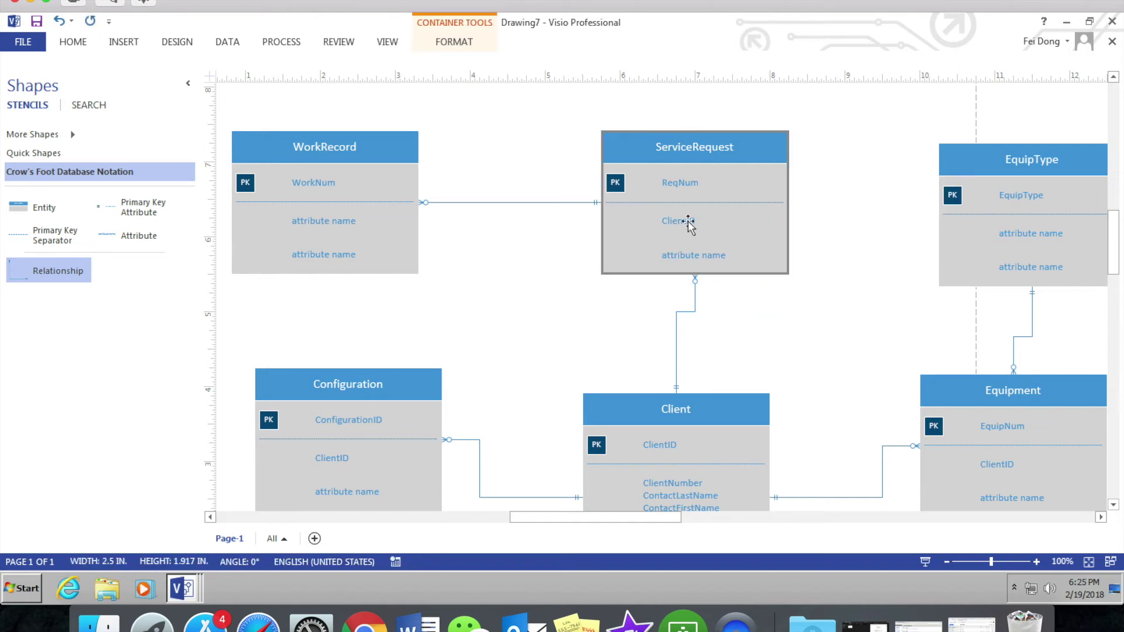
left_click(688, 222)
right_click(784, 218)
left_click(843, 248)
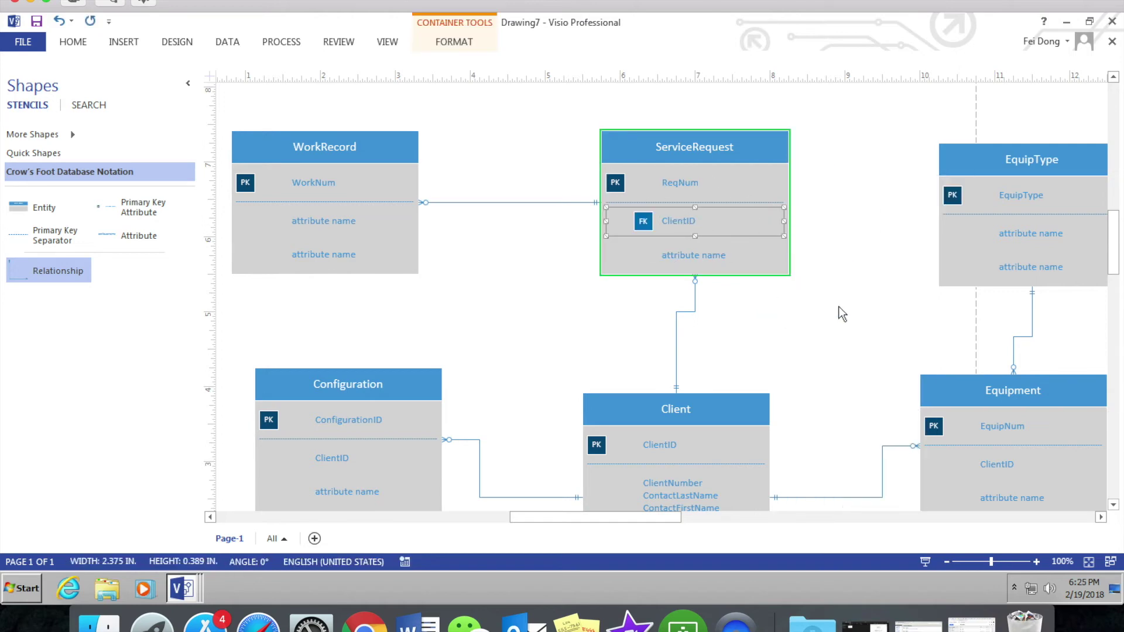
Step: Set ClientID in the Configuration entity as a foreign key
scroll(842, 314, "down", 1)
left_click(351, 406)
right_click(332, 413)
left_click(331, 412)
right_click(331, 410)
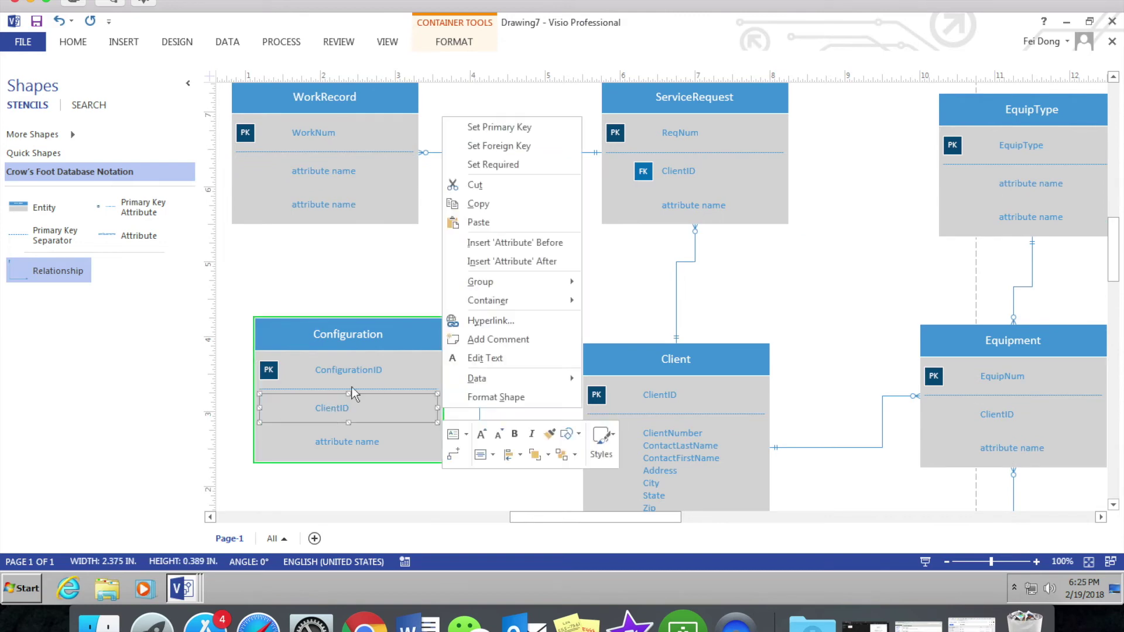
left_click(519, 141)
Step: Set ClientID in the Equipment entity as a foreign key
left_click(995, 415)
right_click(1001, 416)
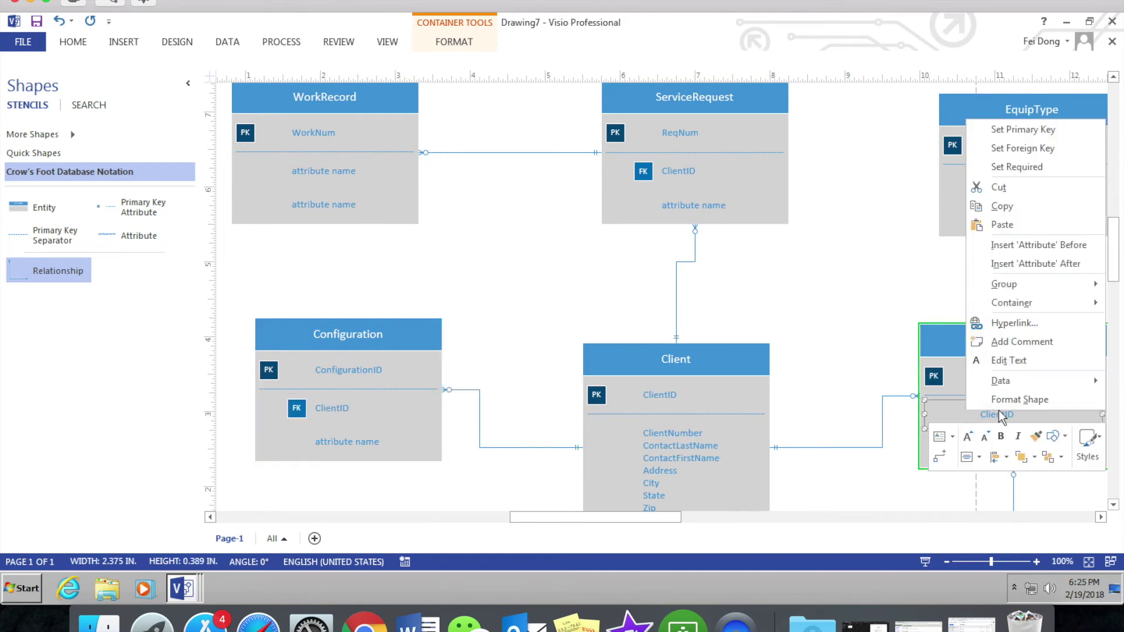
left_click(1018, 150)
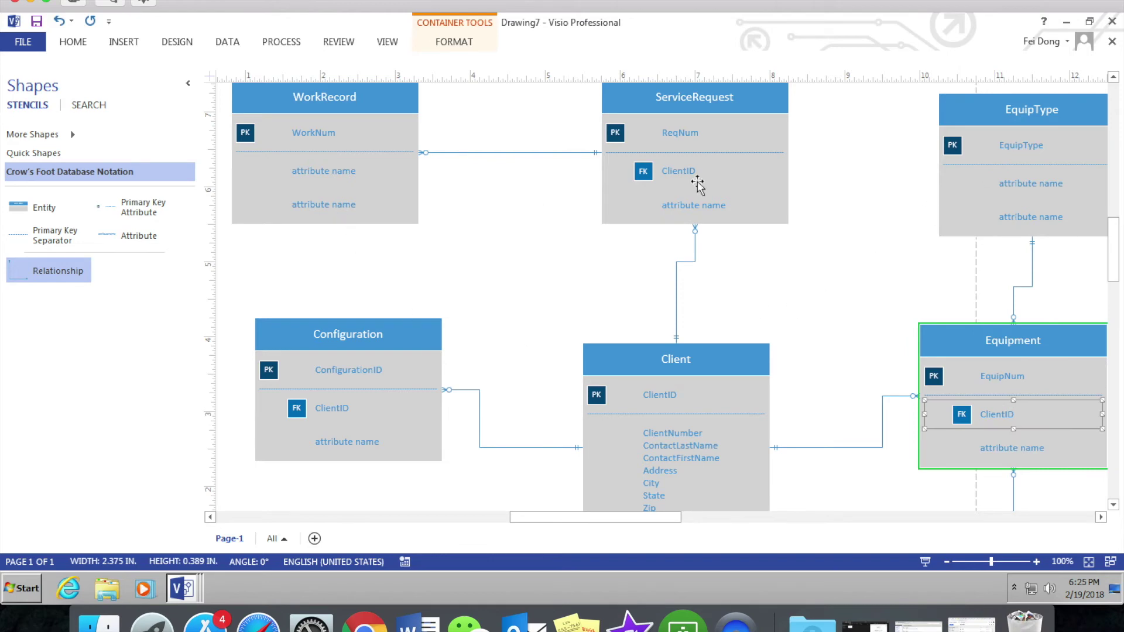
Step: Name the first non-key attribute of the WorkRecord entity ReqNum and select that attribute
double_click(336, 162)
type("ReqNu")
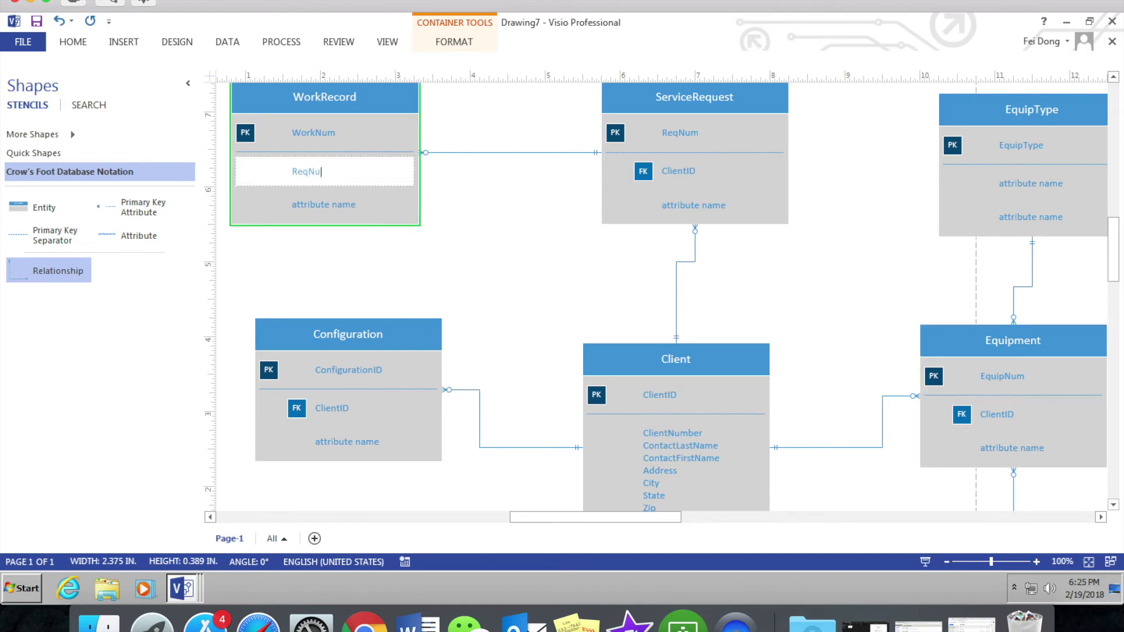
left_click(431, 196)
left_click(314, 170)
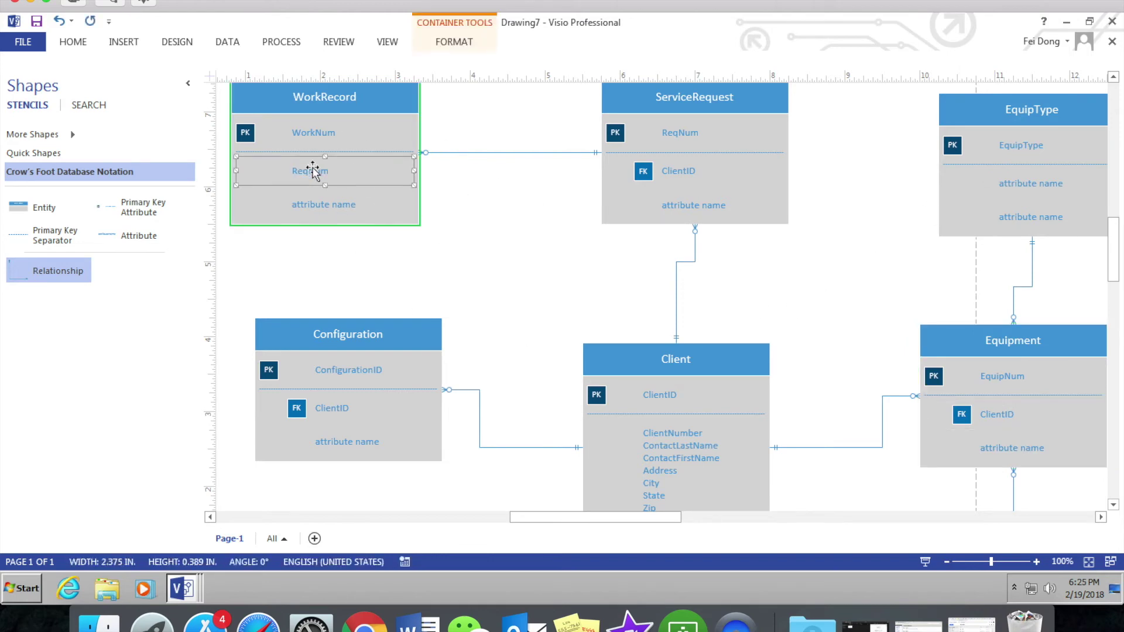
Step: Set ReqNum in the WorkRecord entity as a foreign key
right_click(314, 171)
left_click(462, 199)
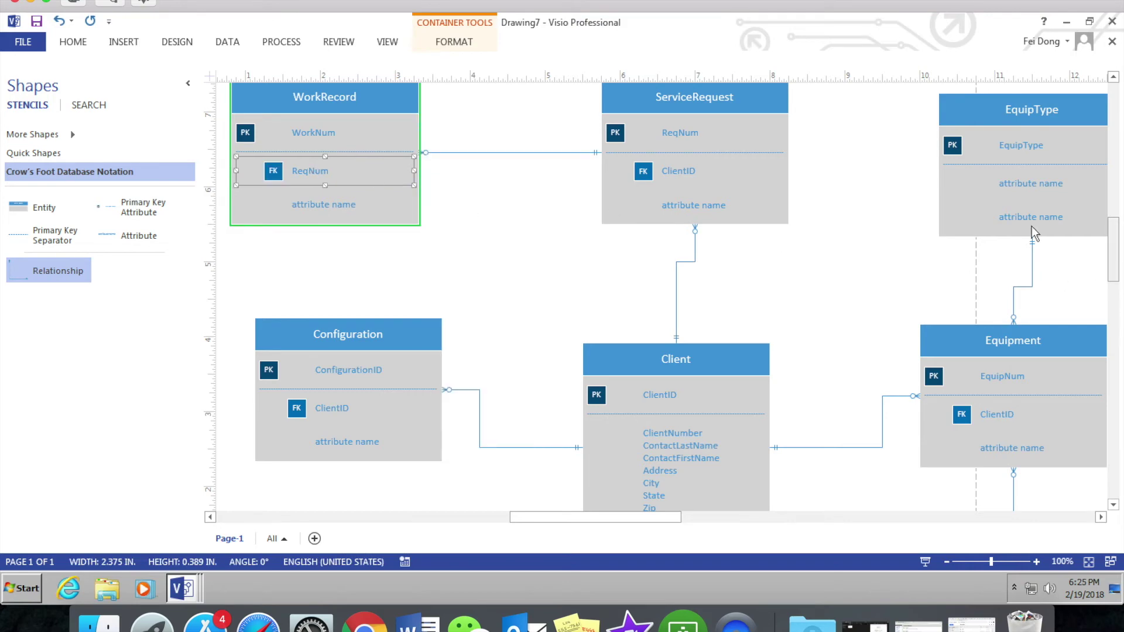
Step: Remove the second placeholder attribute from the EquipType entity
left_click(1011, 221)
left_click(1012, 222)
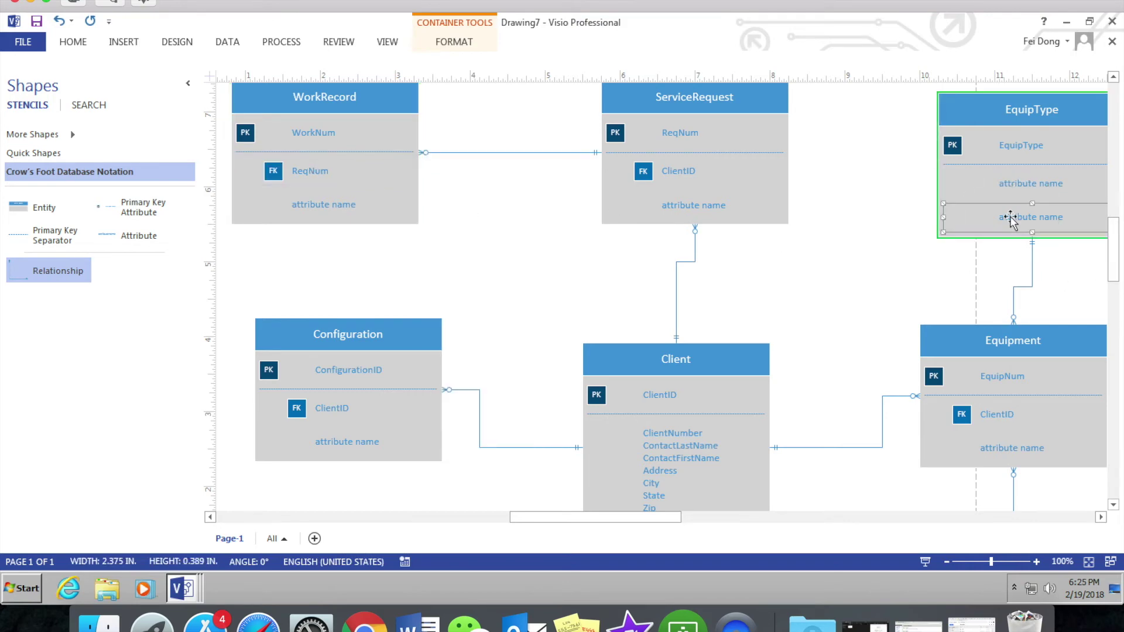
right_click(1012, 221)
left_click(1017, 284)
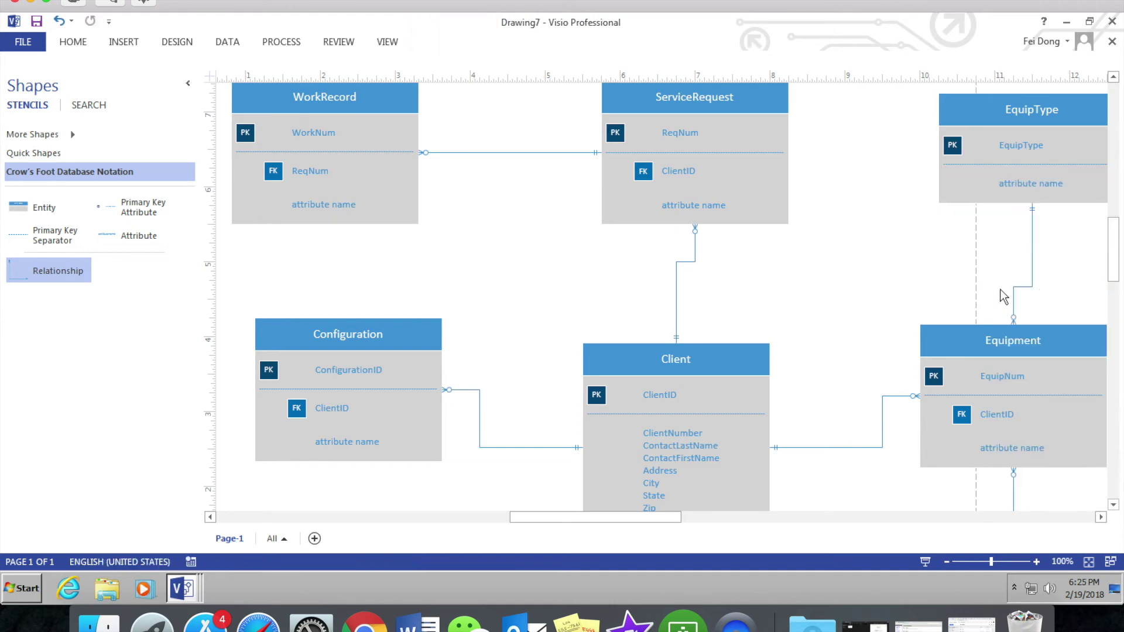
Step: Name the Equipment entity's remaining placeholder attribute EquipmentType and set it as a foreign key
scroll(911, 264, "down", 5)
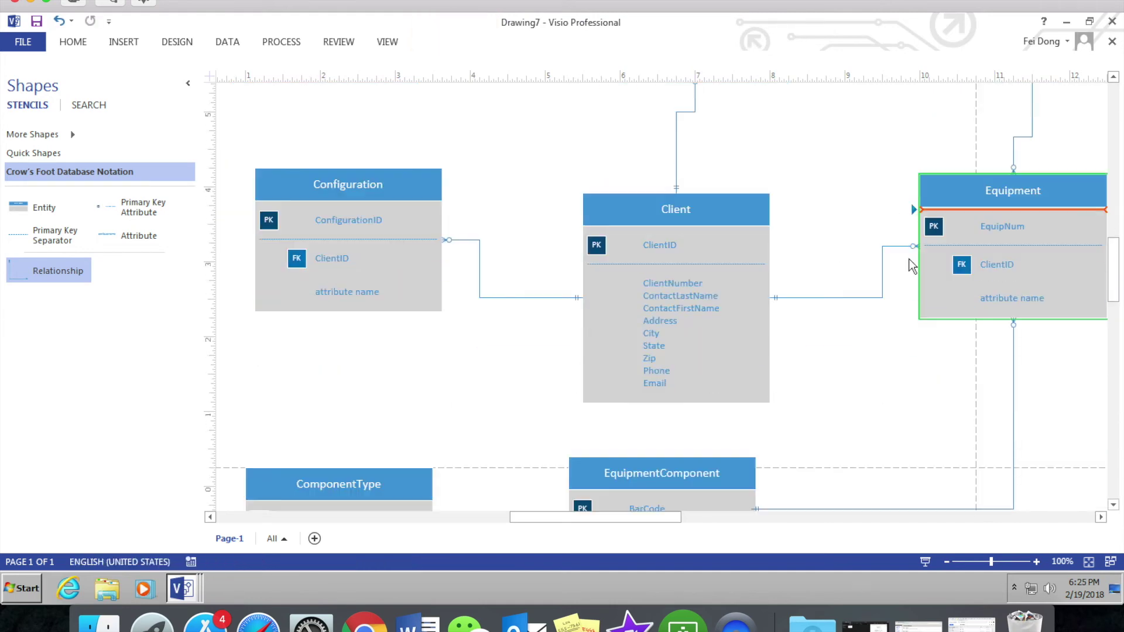
double_click(992, 249)
type("eQ")
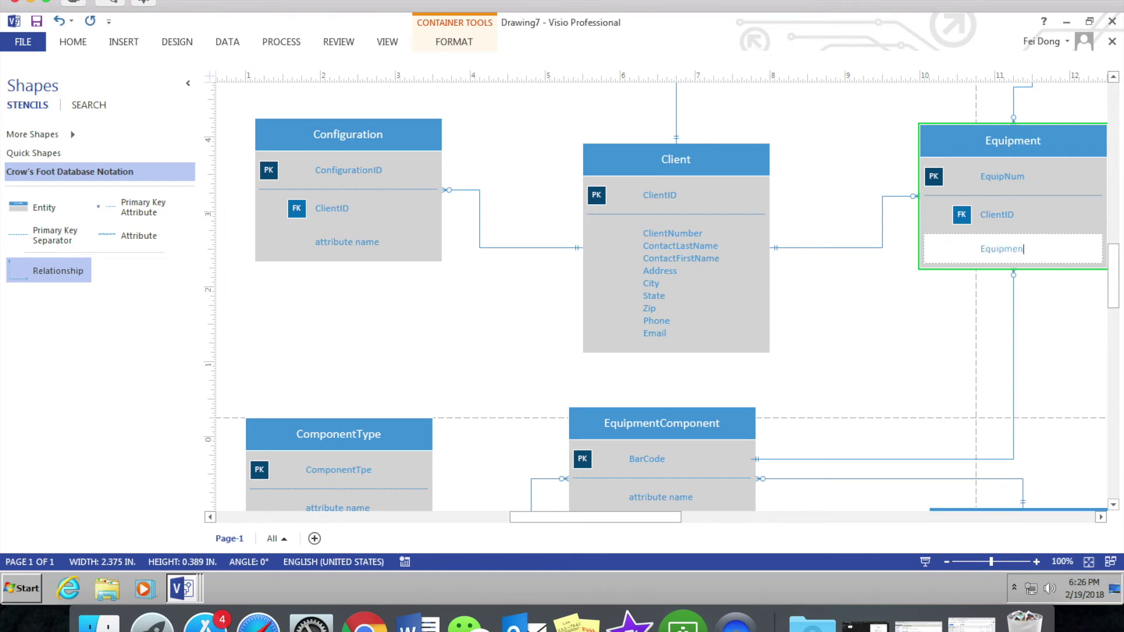
left_click(1069, 299)
left_click(995, 249)
right_click(996, 248)
left_click(1013, 273)
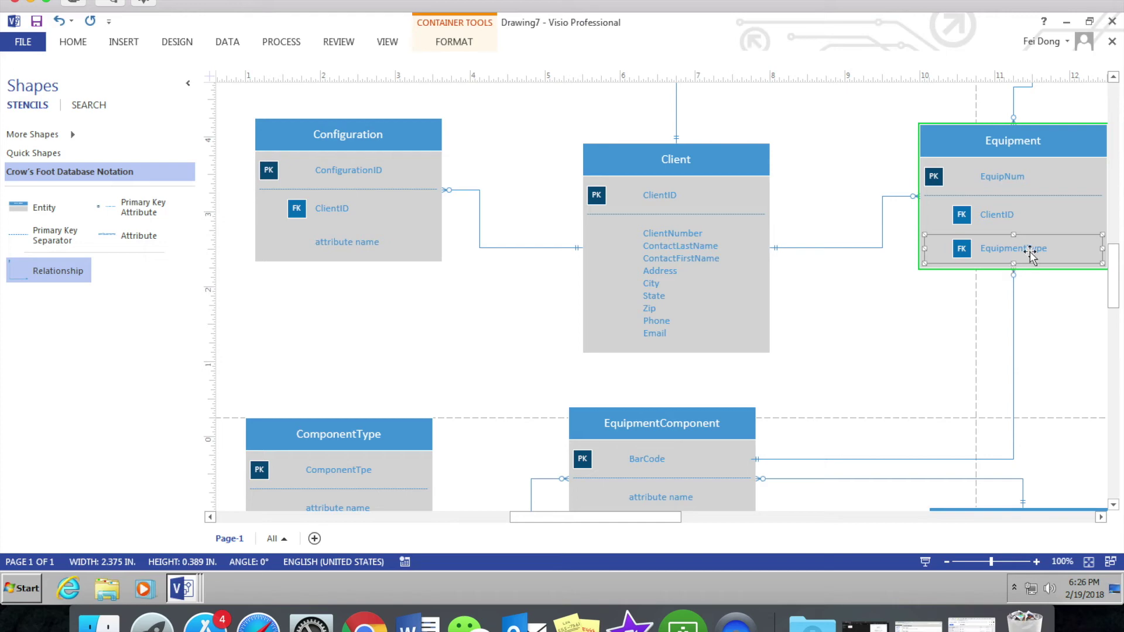
Step: Insert an attribute after EquipmentType in the Equipment entity, listing EquipName and InserviceDate on separate lines
right_click(1031, 255)
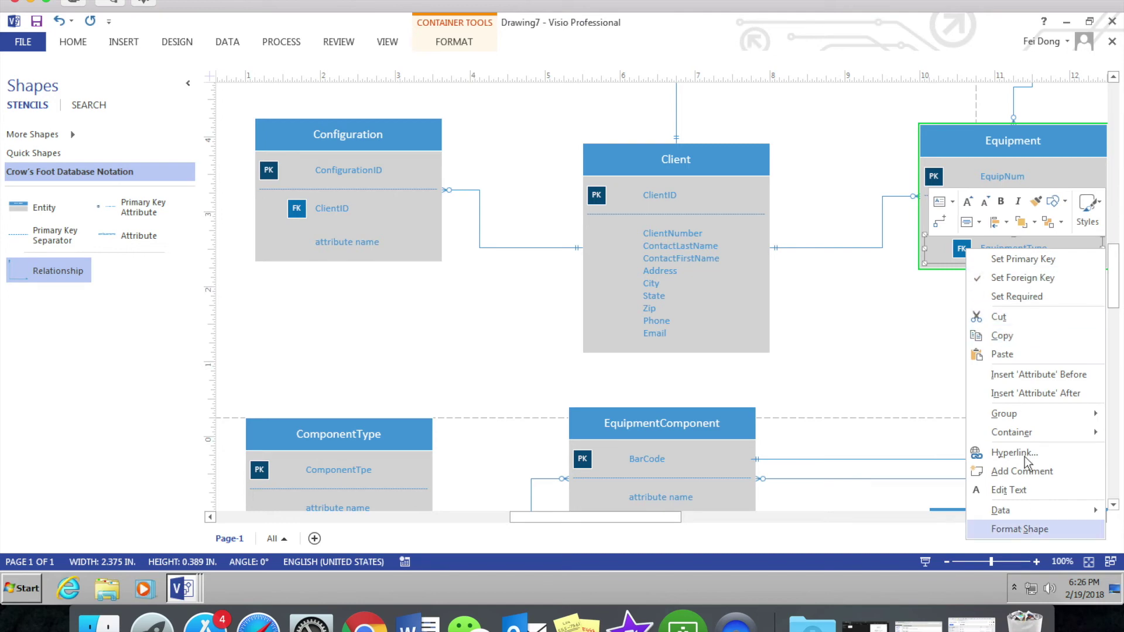
left_click(998, 393)
double_click(997, 286)
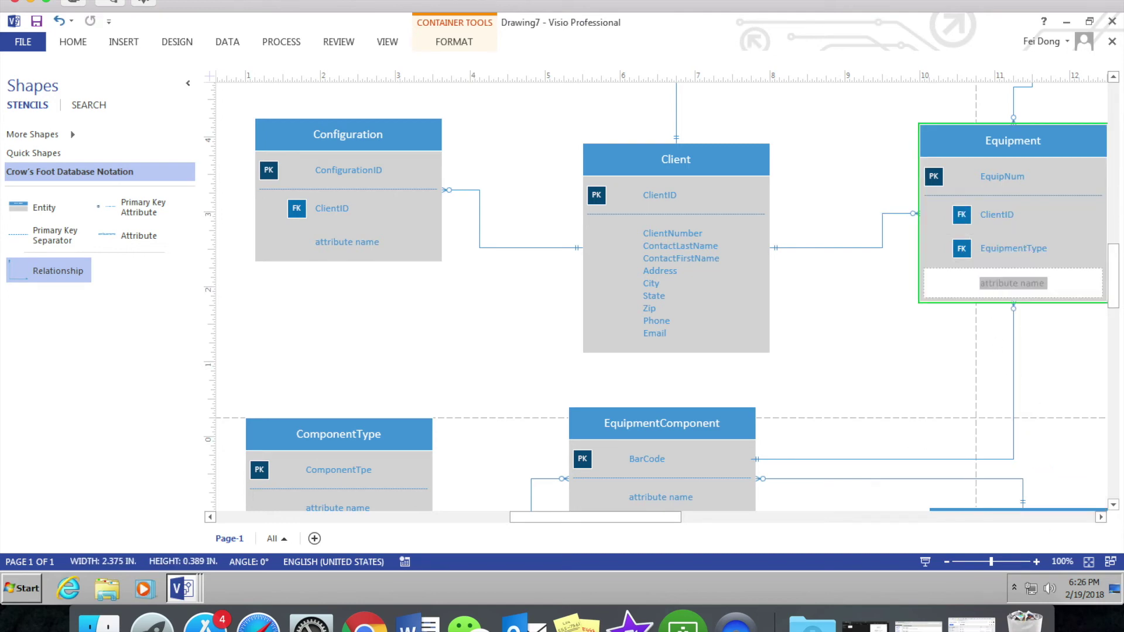
type("EquipNa")
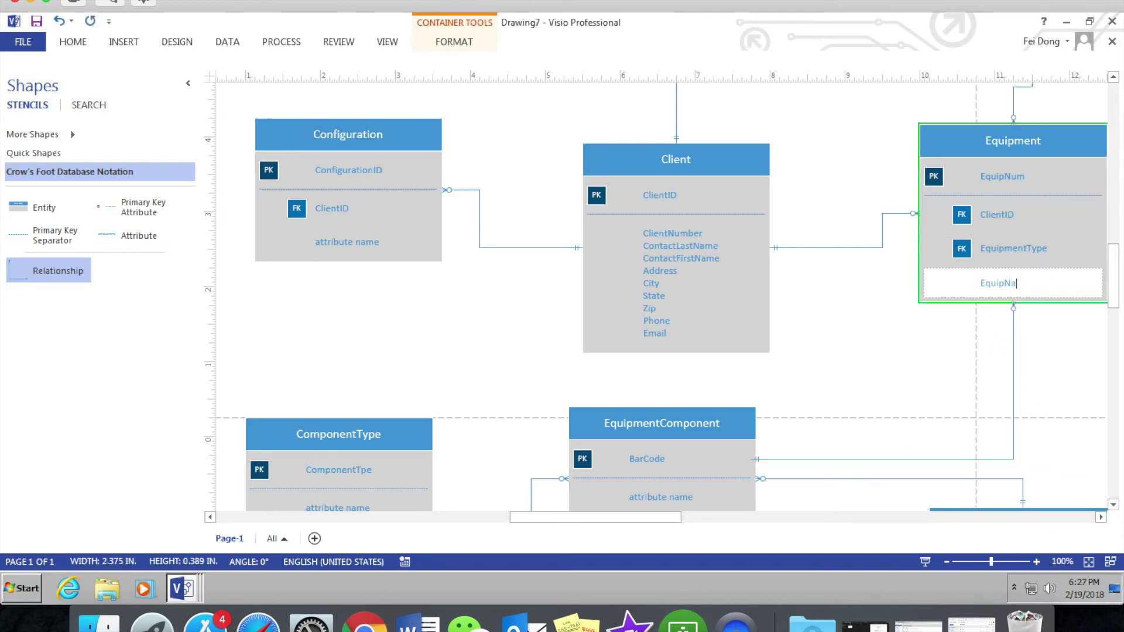
type("me")
key("Return")
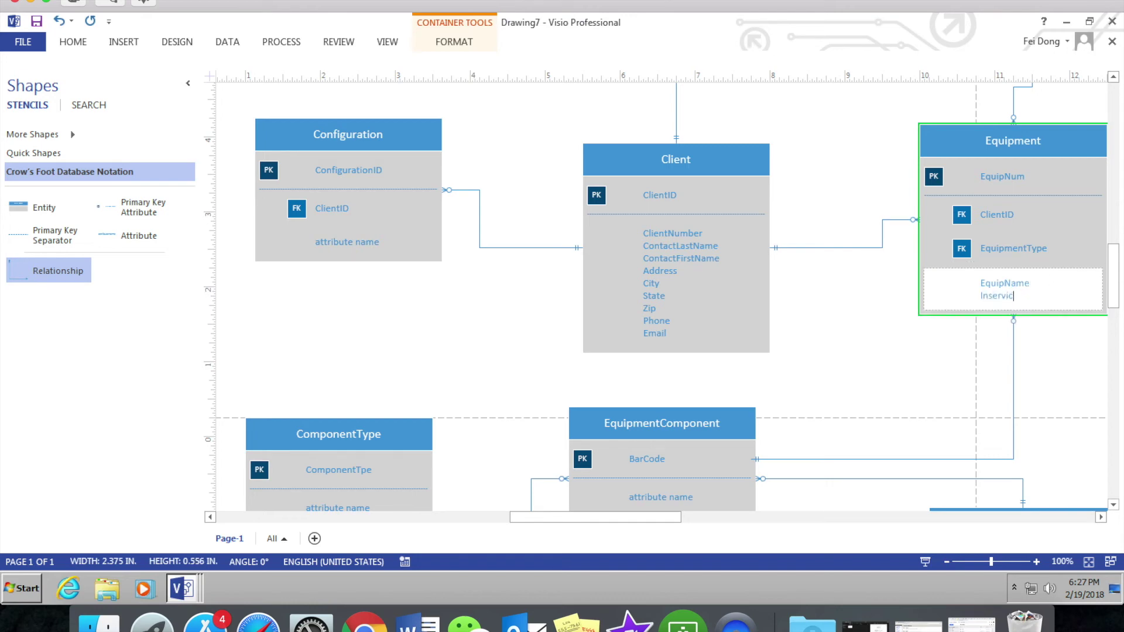
type("InserviceDate")
left_click(942, 328)
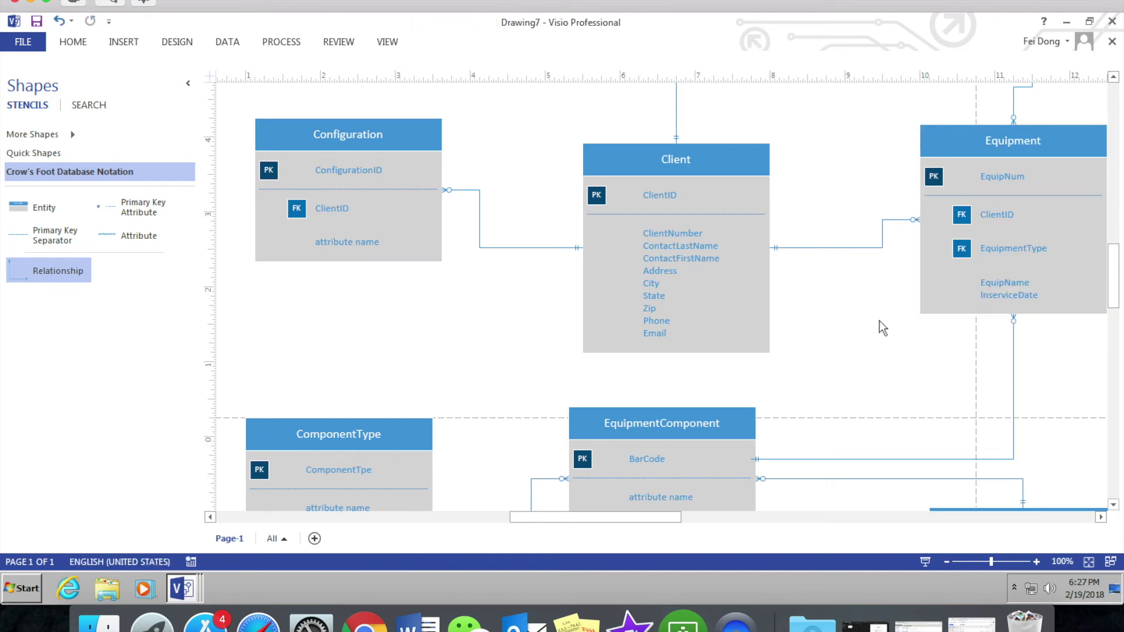
Step: Replace the Configuration entity's placeholder attribute with Equipment, InfoName and InfoValue on separate lines
scroll(695, 283, "up", 3)
scroll(824, 289, "up", 1)
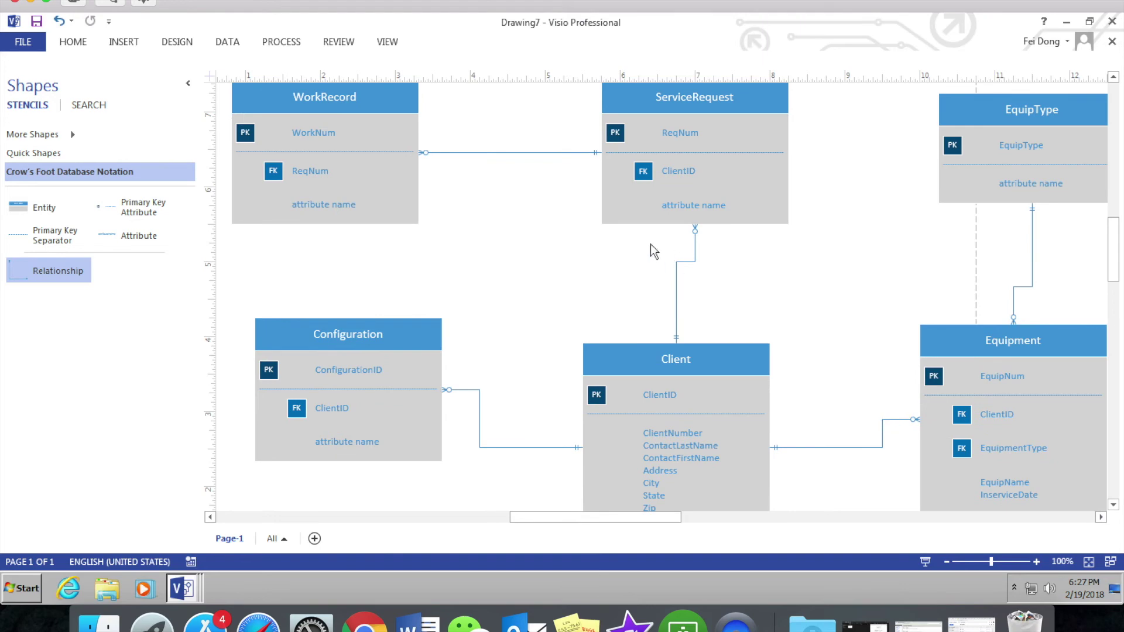
left_click(354, 443)
double_click(354, 442)
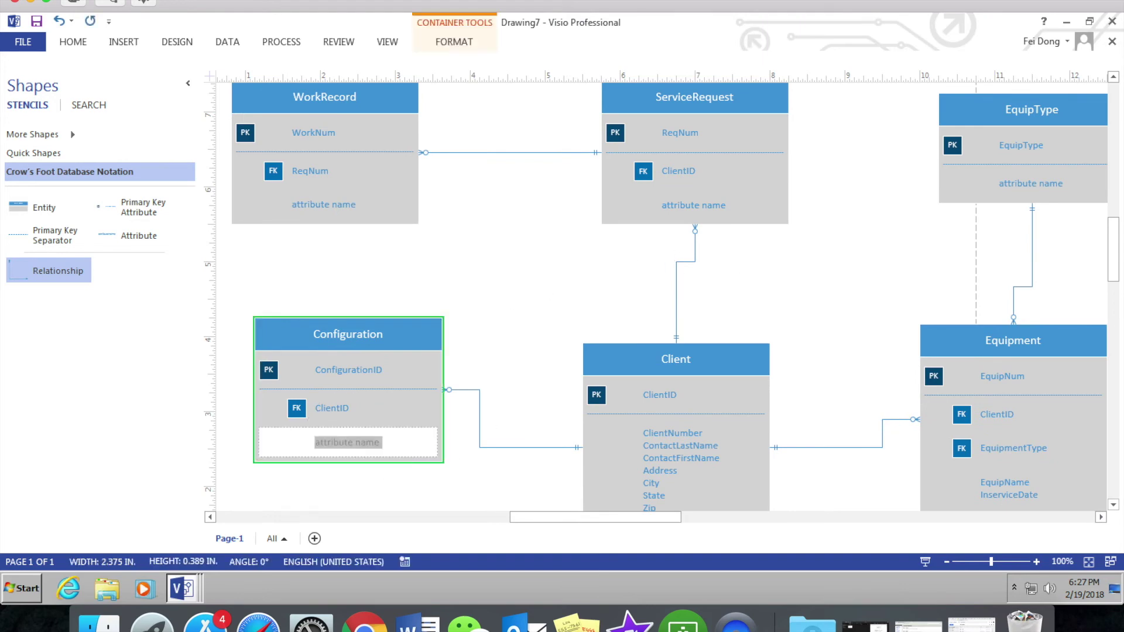
type("Equipment")
key("Return")
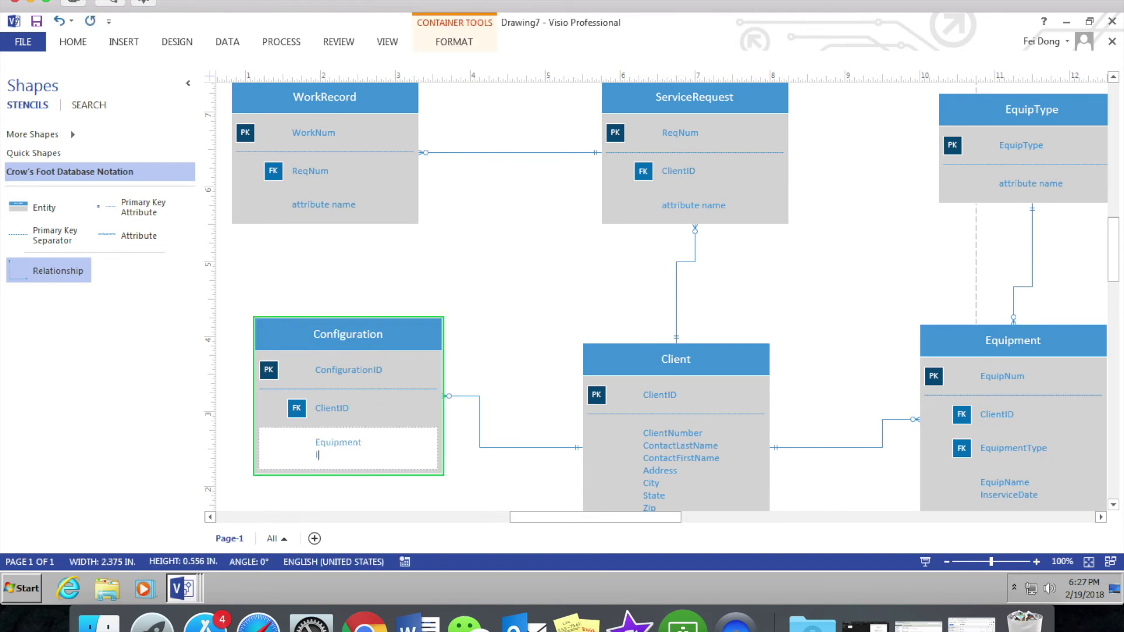
type("InfoName")
key("Return")
type("INfoV")
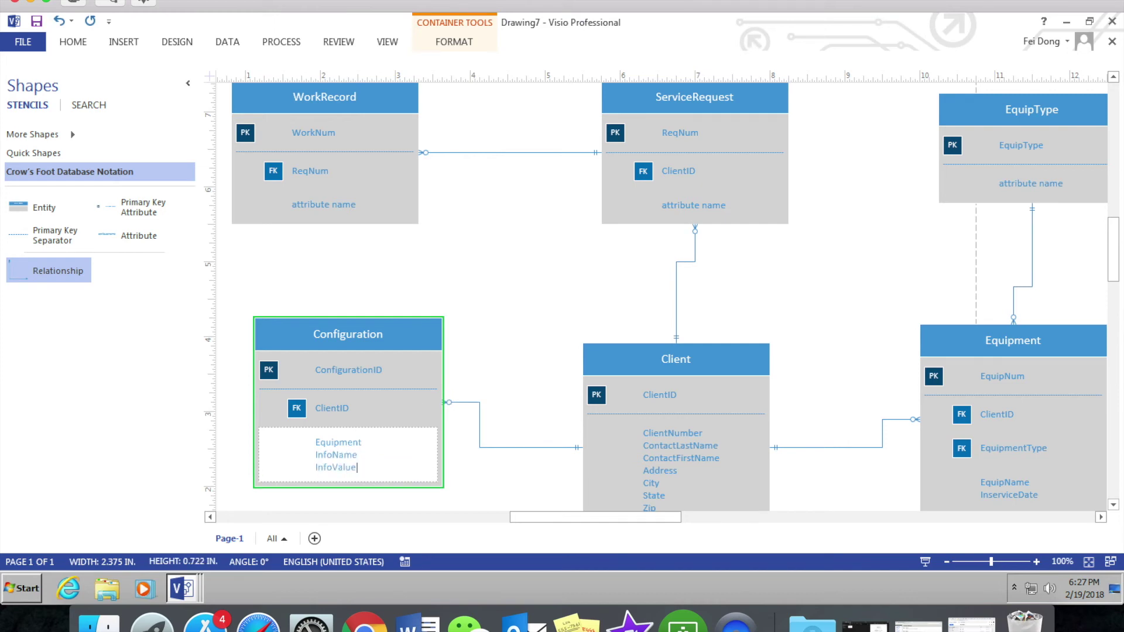
left_click(524, 298)
Step: Replace the WorkRecord entity's placeholder attribute with TechInitials, WorkDate, StartTime, FinishTime and WorkDescription on separate lines
double_click(315, 199)
key("BackSpace")
type("TechIniti")
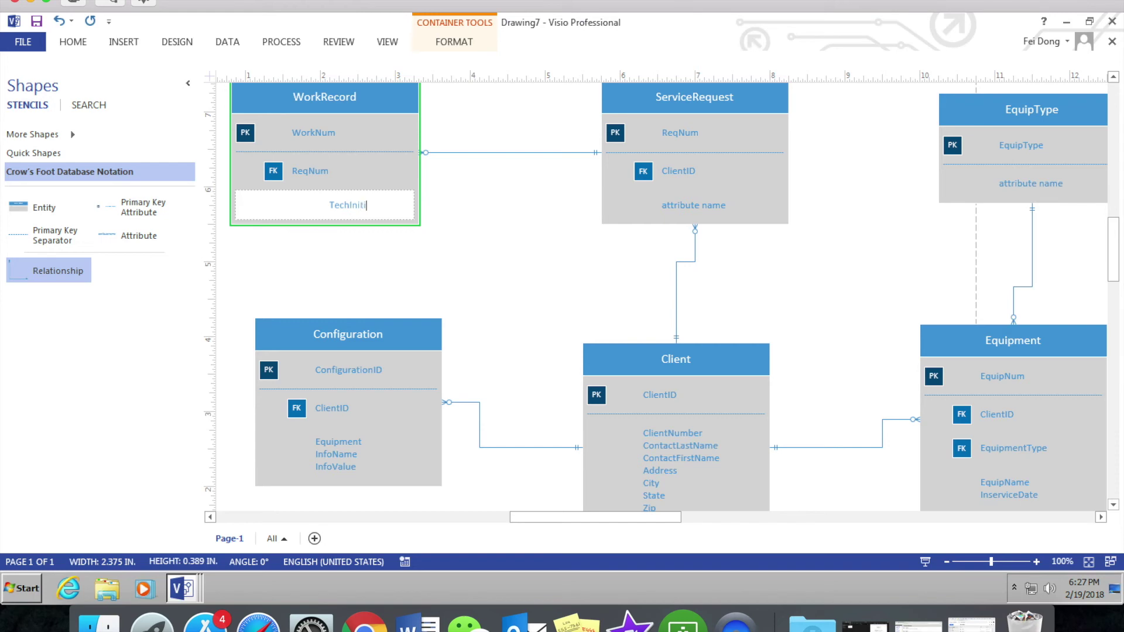
type("als")
key("Return")
type("Work")
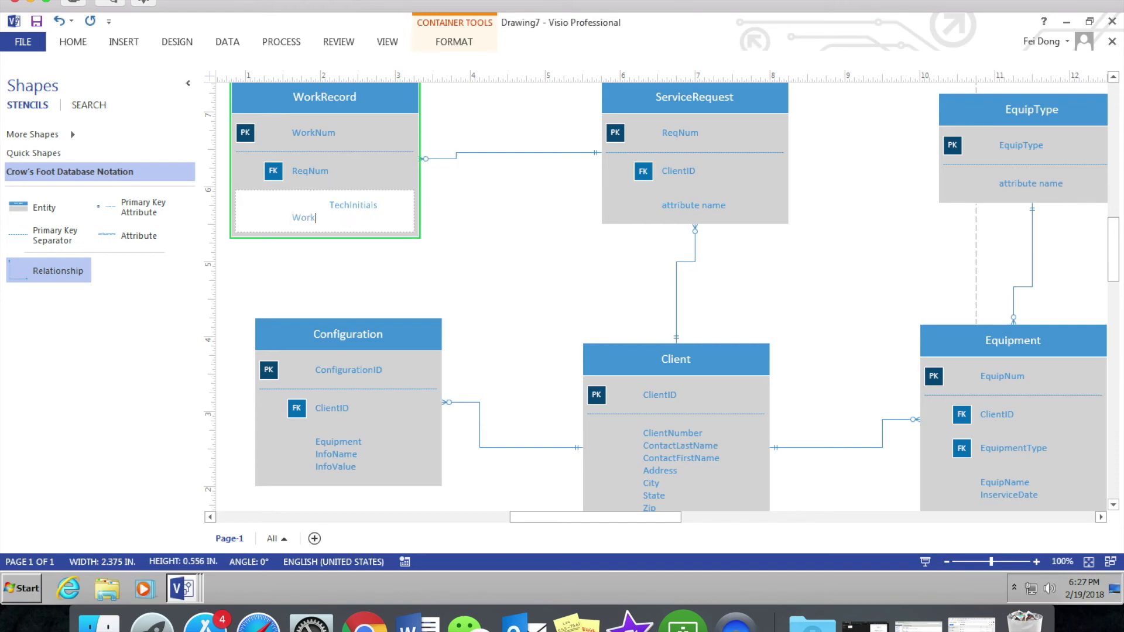
type("Date")
key("Return")
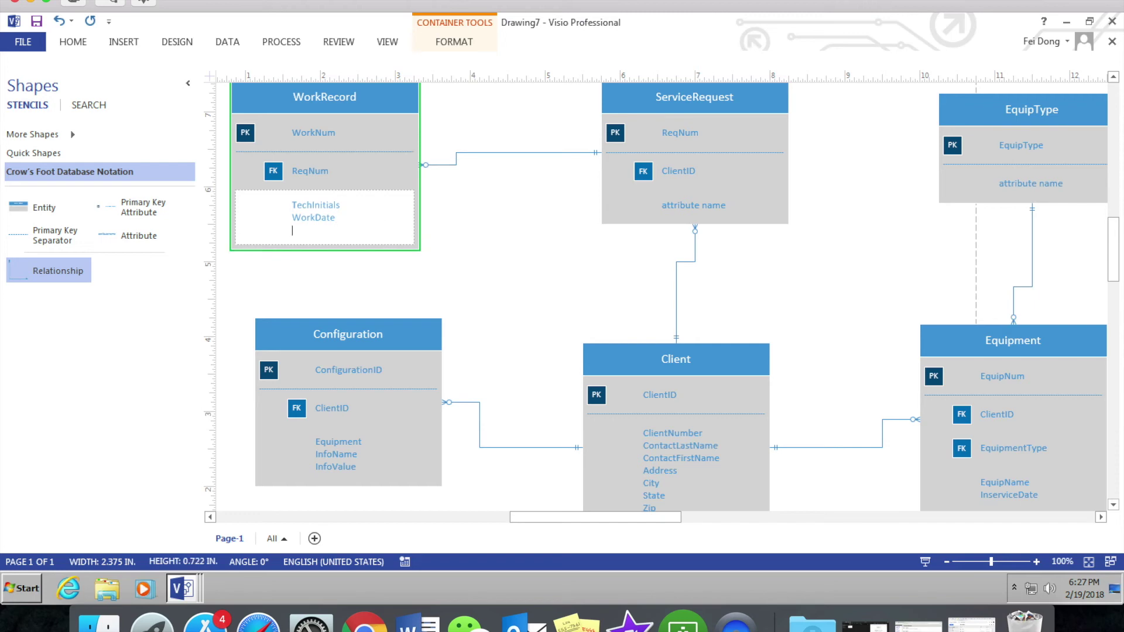
type("StartTime")
key("Return")
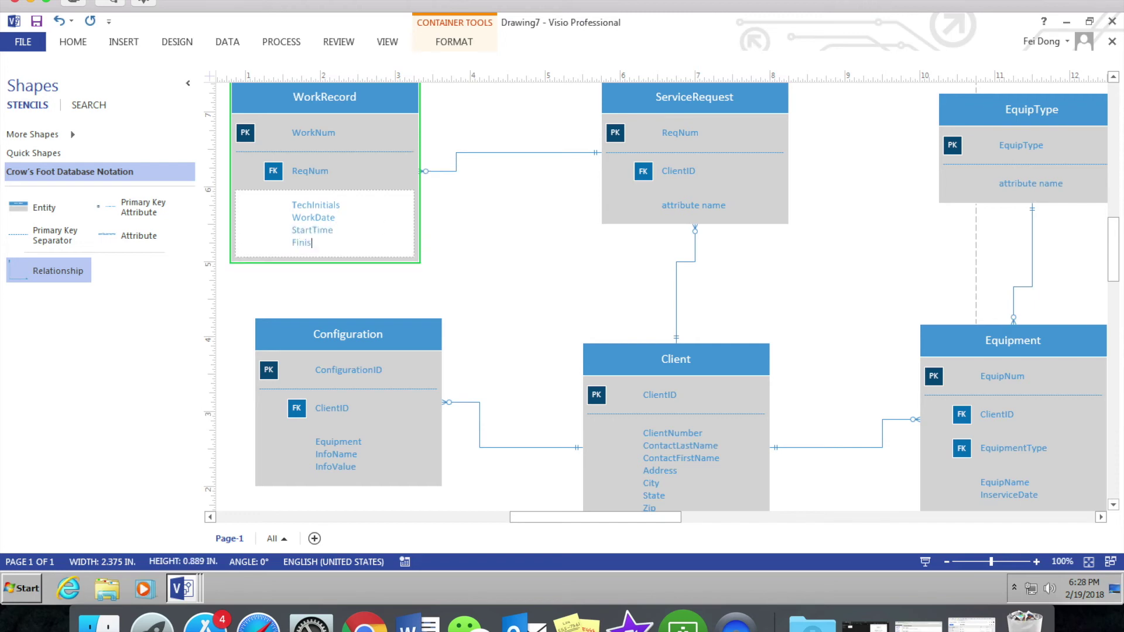
type("FinishTime")
key("Return")
type("WorkDescription")
left_click(532, 284)
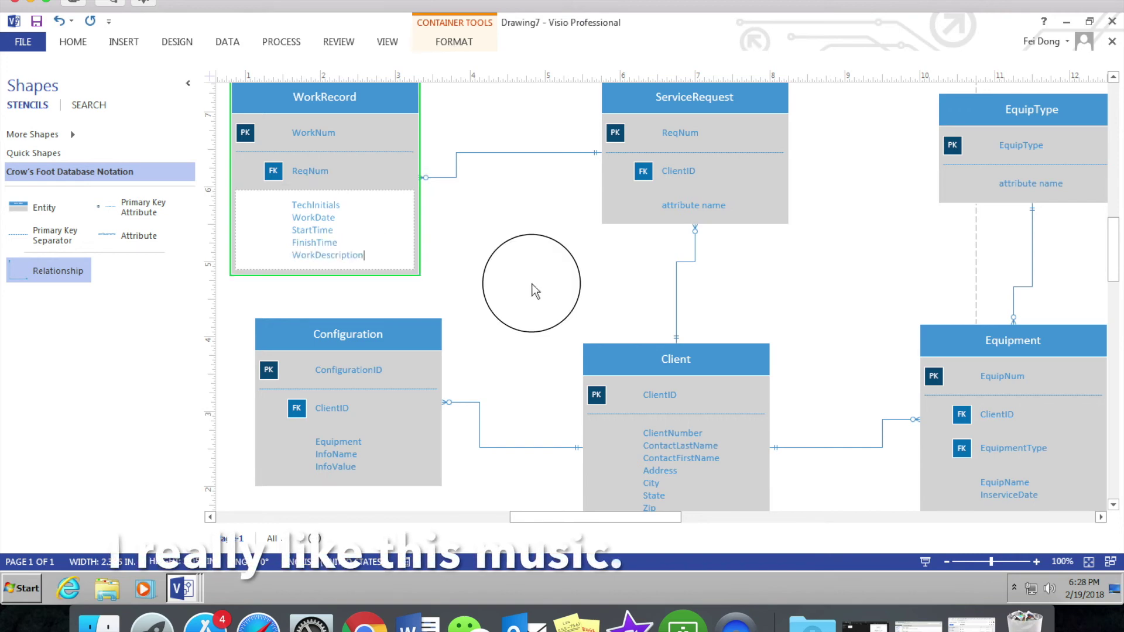
double_click(683, 206)
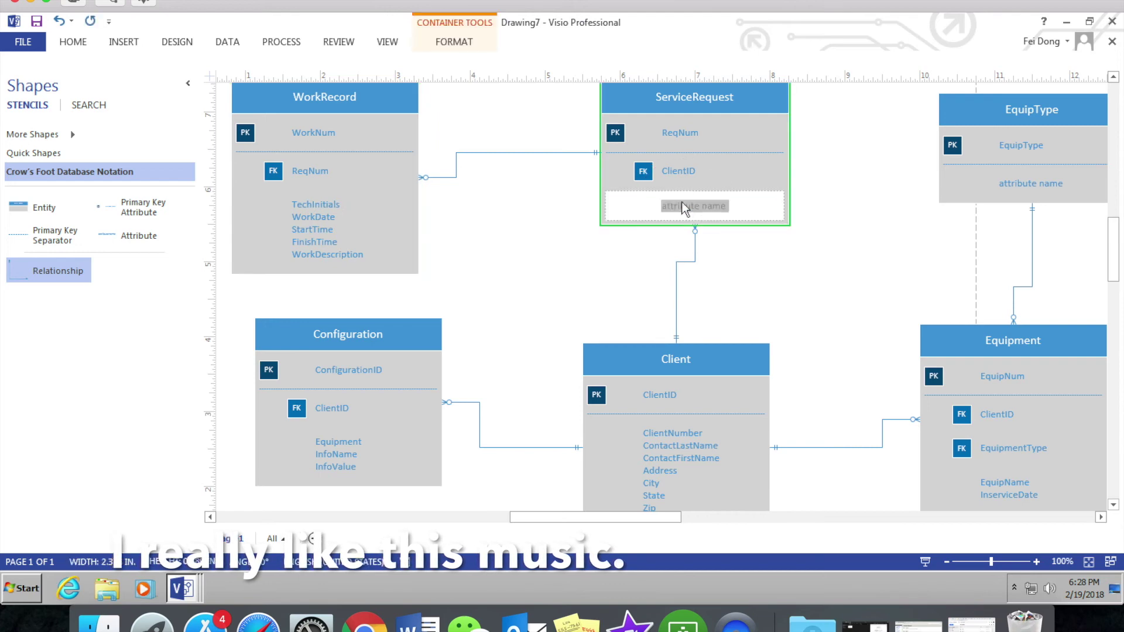
type("e")
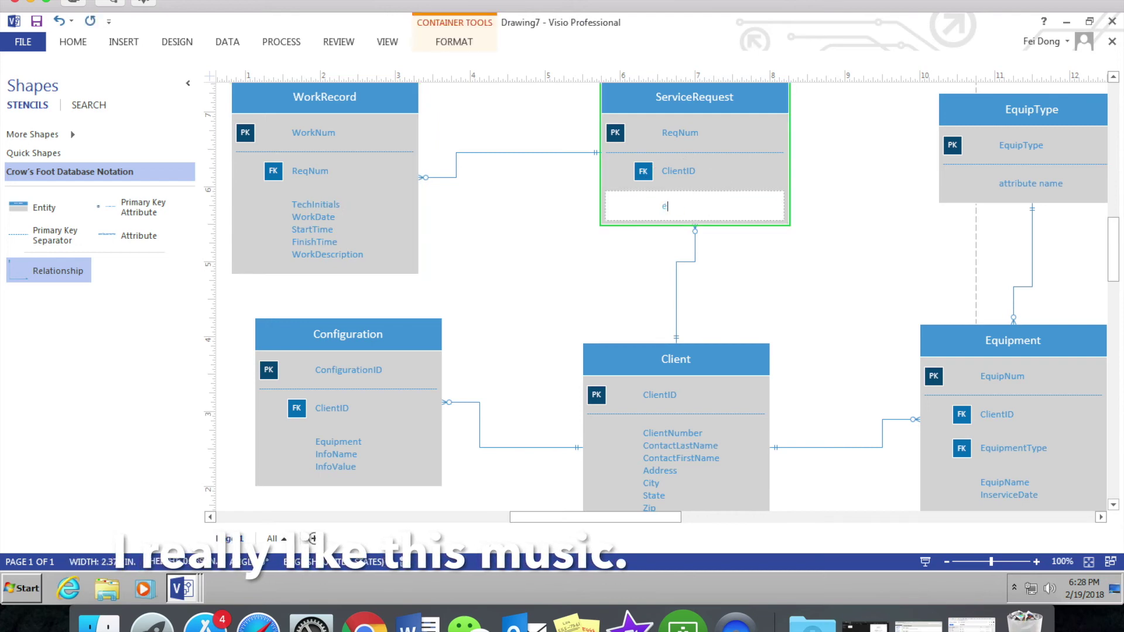
key("BackSpace")
type("Eu")
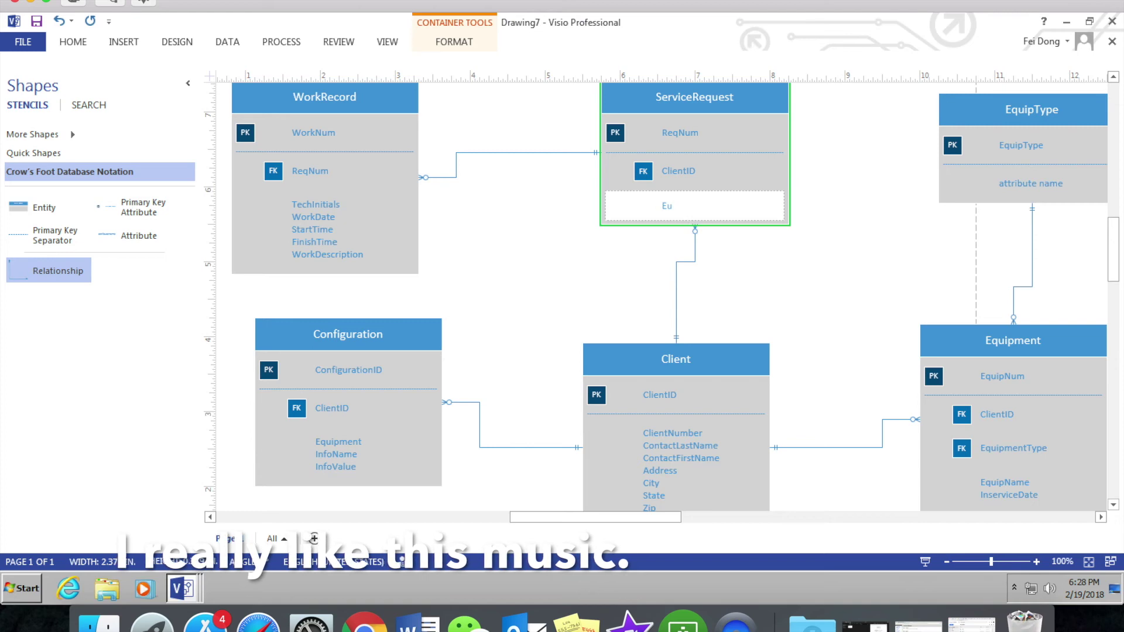
Step: Try adding a relationship between the ServiceRequest and Equipment entities
left_click_drag(64, 269, 883, 277)
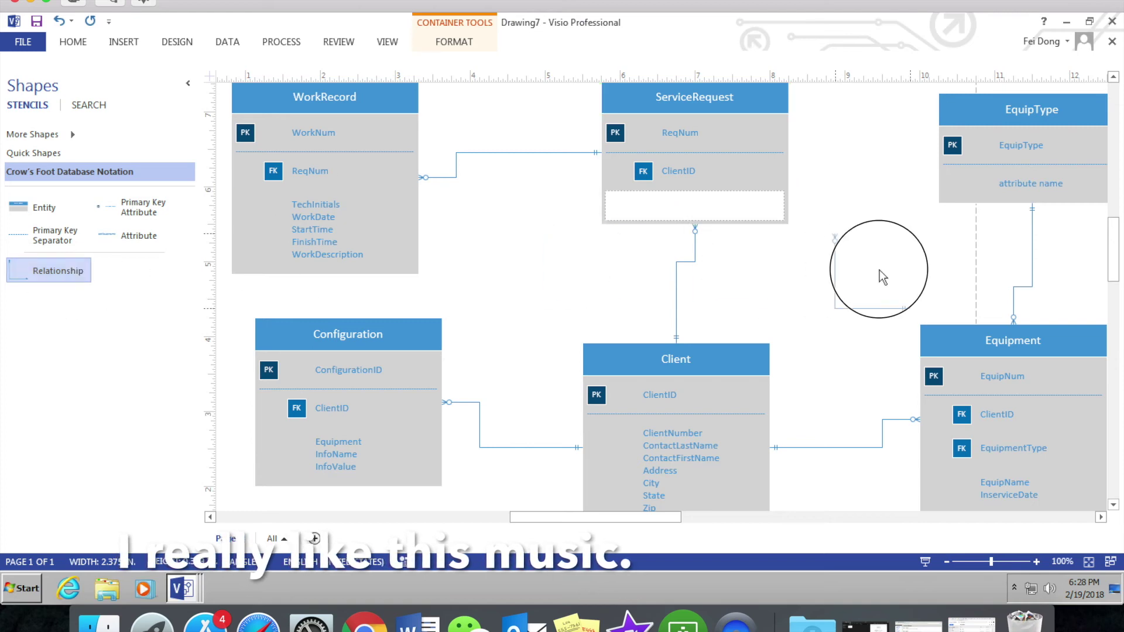
left_click_drag(907, 298, 918, 377)
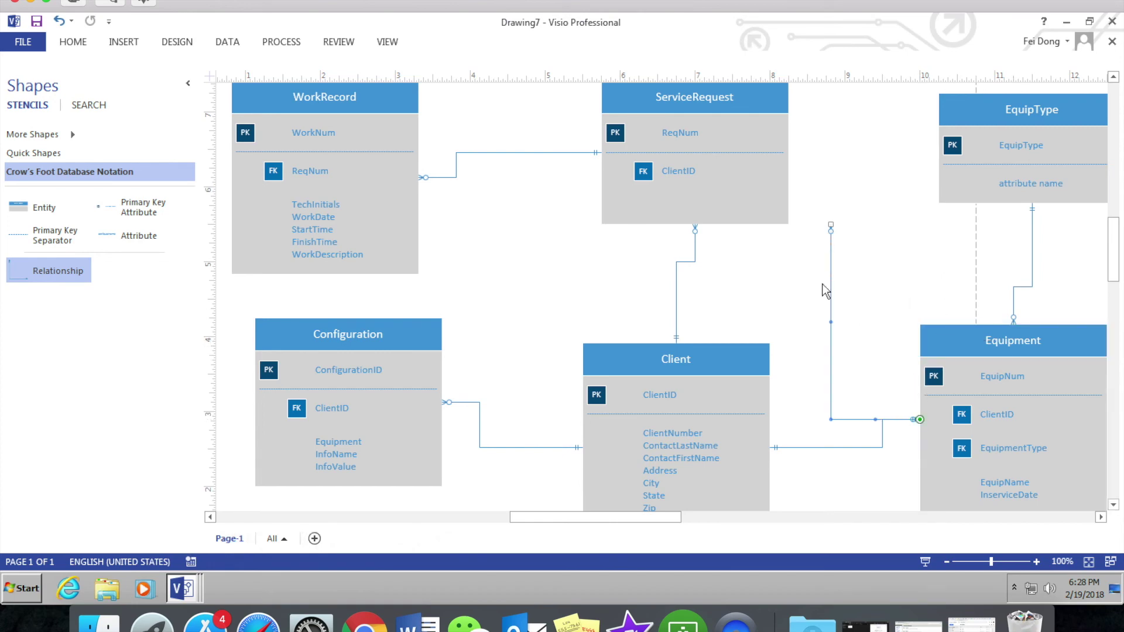
left_click_drag(830, 225, 797, 143)
Step: Undo the new relationship and the cleared placeholder attribute in the ServiceRequest entity
left_click(683, 221)
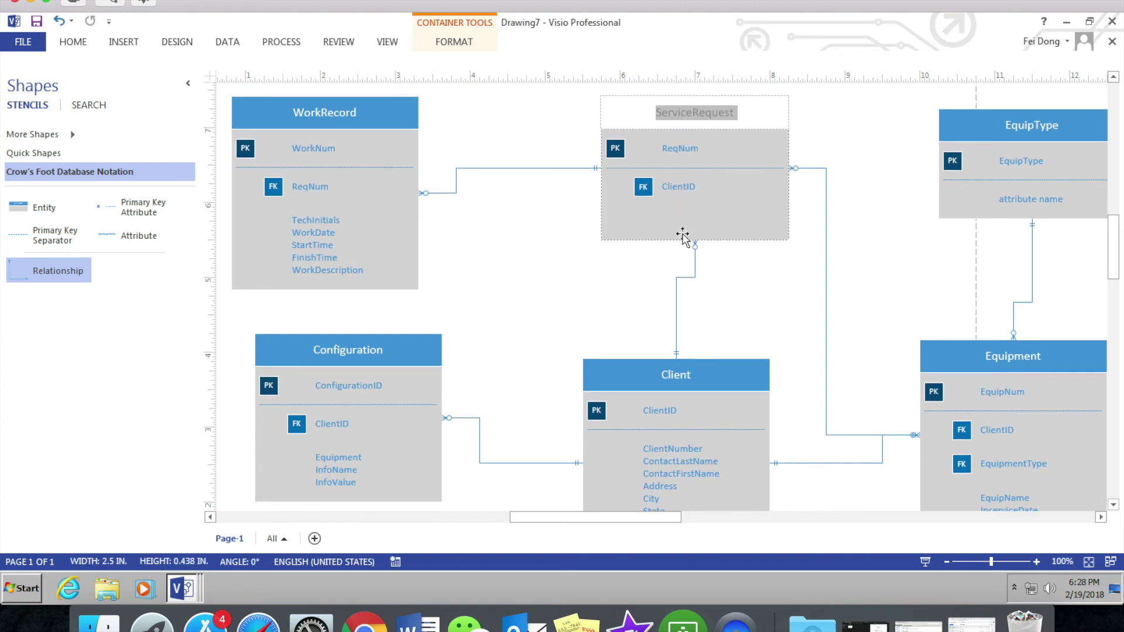
left_click(689, 226)
right_click(796, 225)
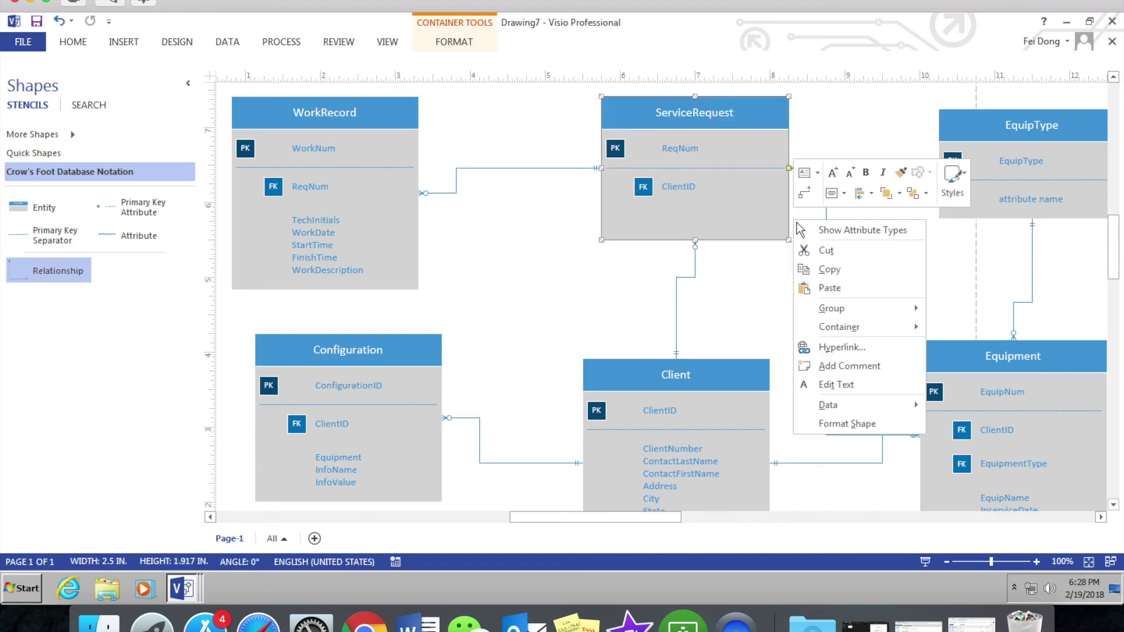
left_click(800, 229)
left_click(61, 22)
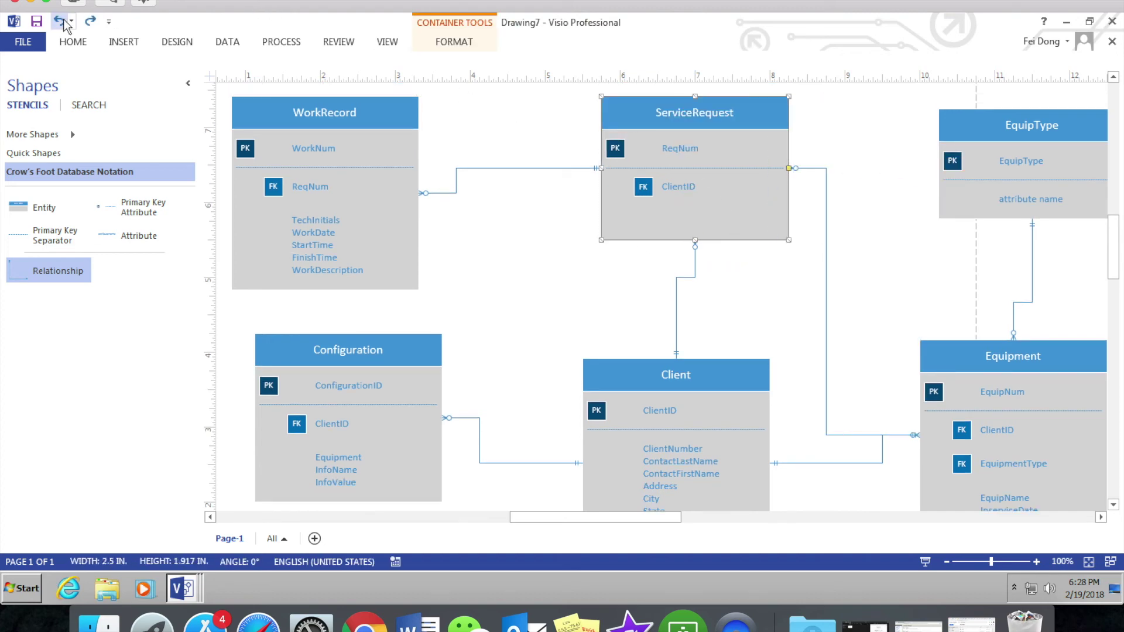
left_click(61, 22)
key("ctrl+z")
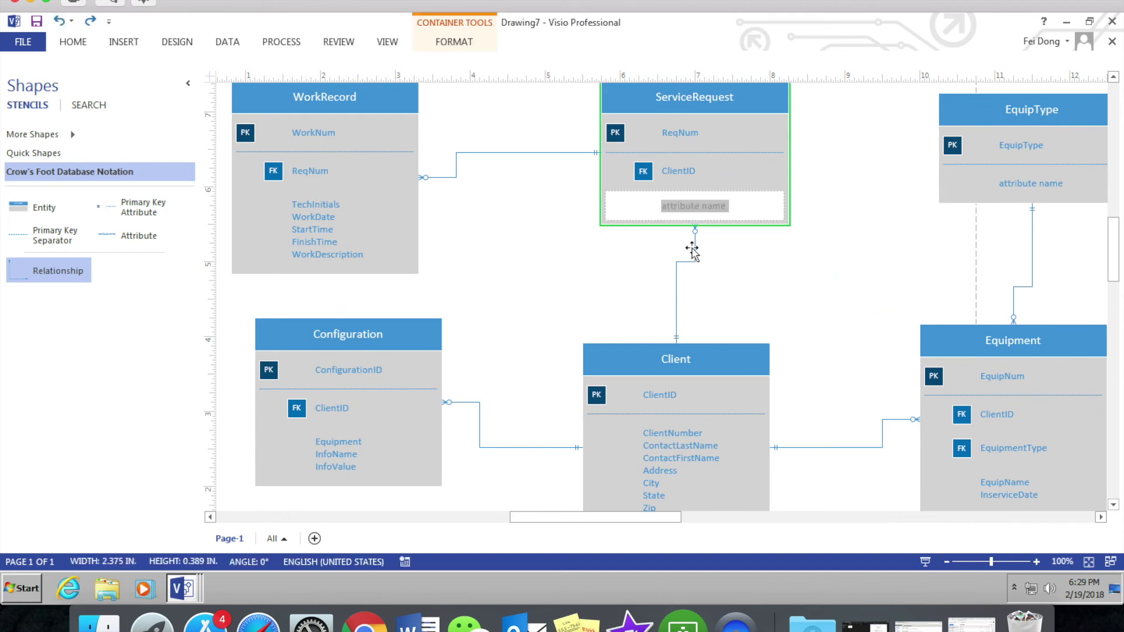
Step: Name the ServiceRequest entity's placeholder attribute EquipmentNum and set it as a foreign key
type("equipment")
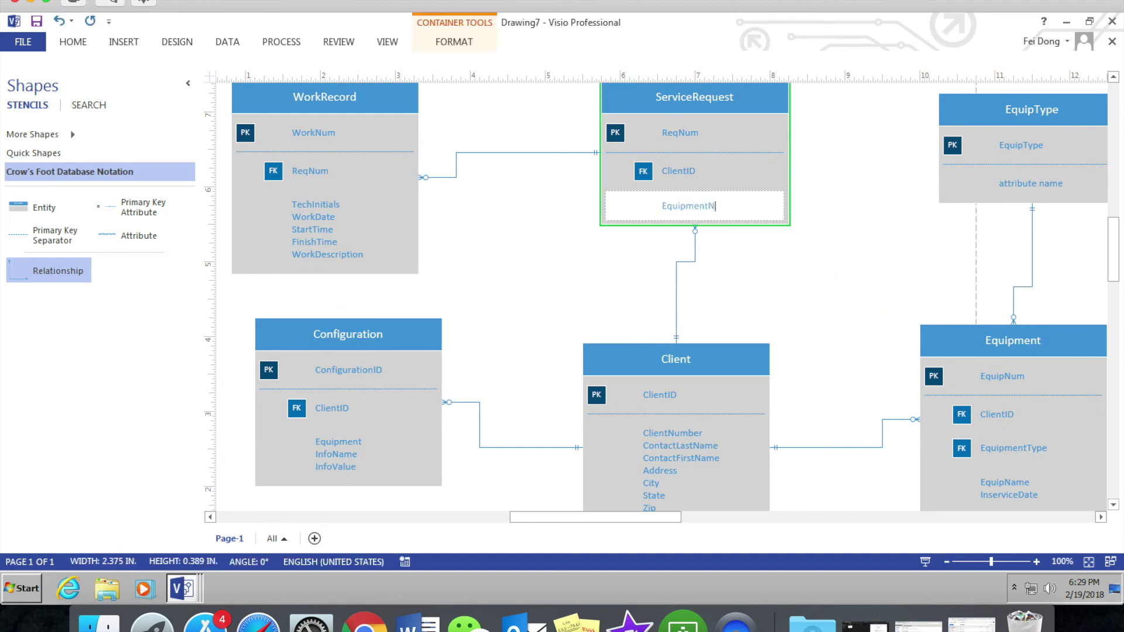
left_click(859, 281)
left_click(713, 201)
right_click(788, 202)
left_click(847, 229)
Step: Connect ServiceRequest to Equipment with a new relationship, and move the Equipment entity about 0.5 in to the right
left_click(853, 201)
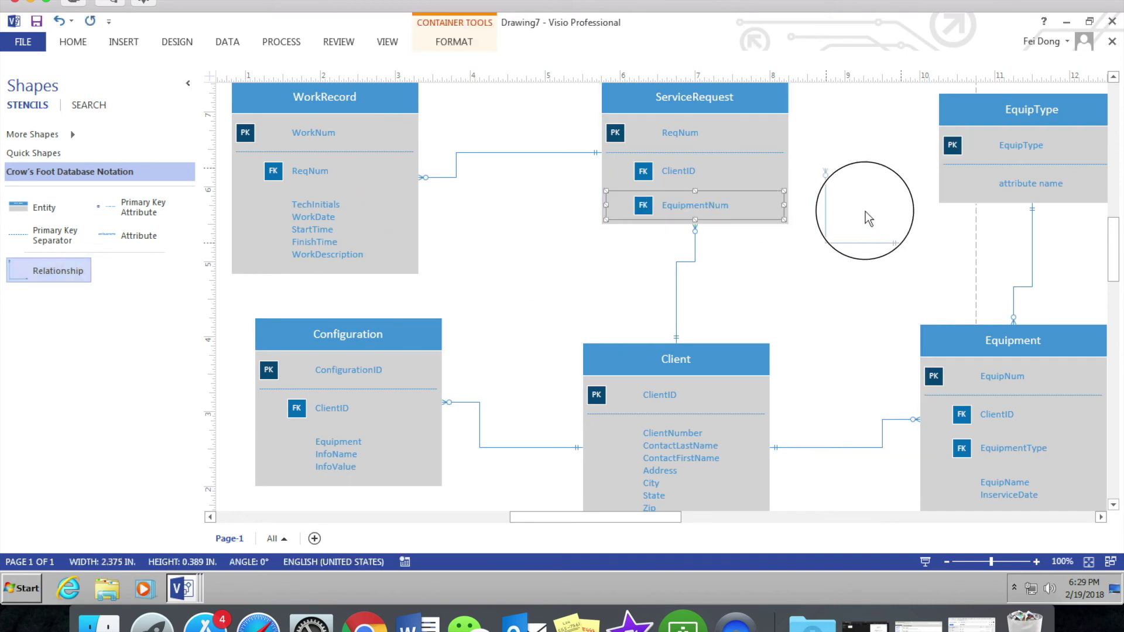
left_click_drag(826, 174, 789, 153)
left_click_drag(901, 247, 913, 391)
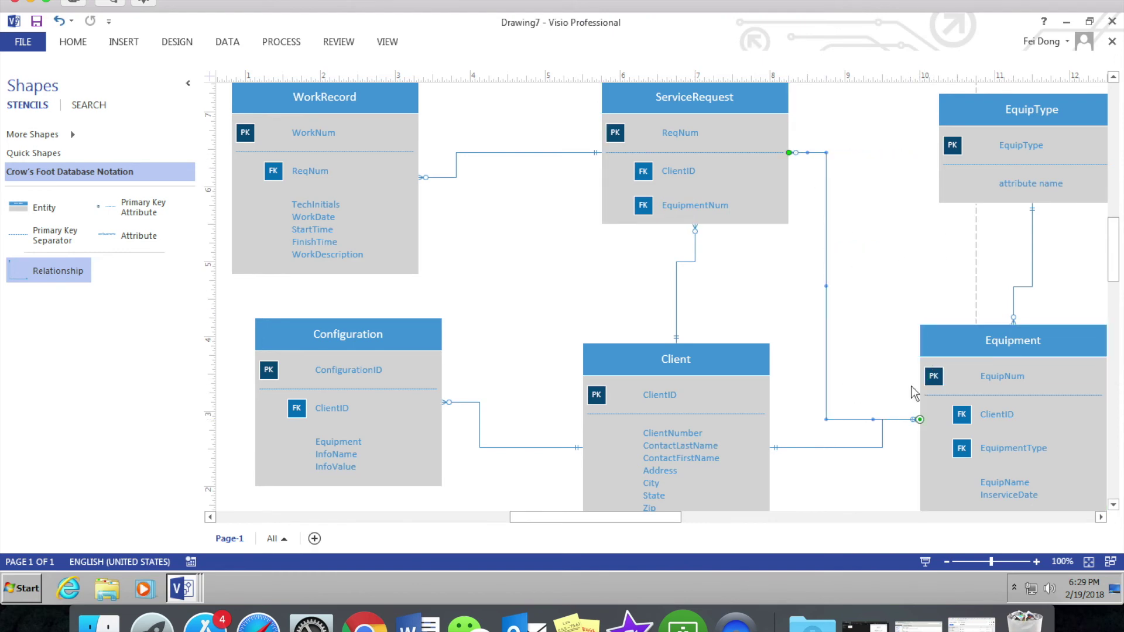
scroll(943, 310, "down", 2)
left_click_drag(943, 305, 979, 303)
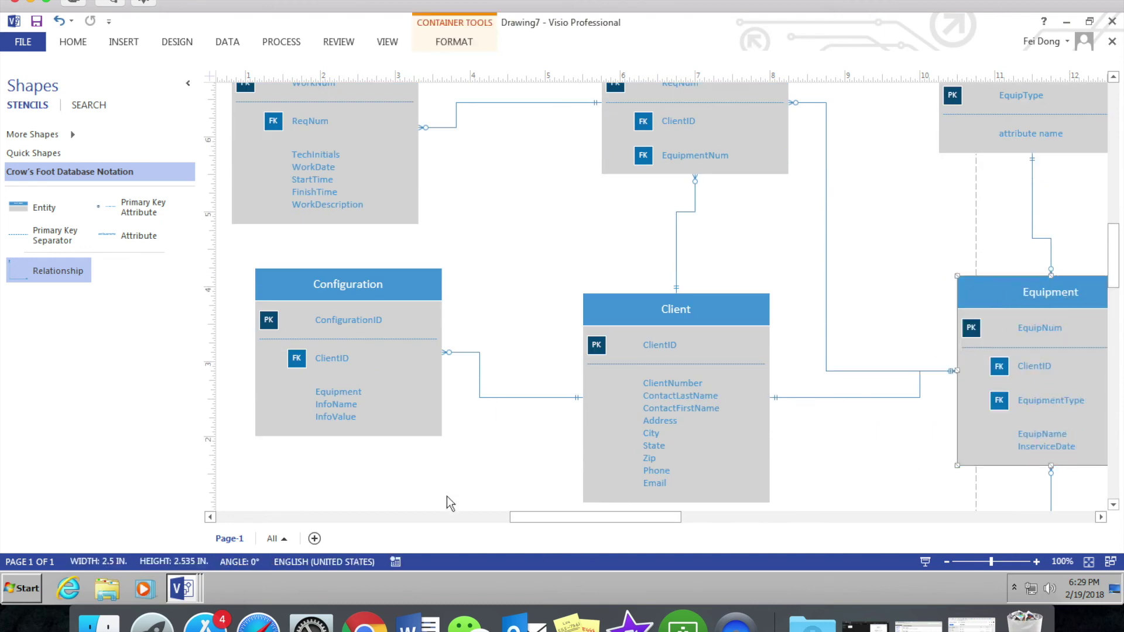
Step: Insert an attribute after EquipmentNum in the ServiceRequest entity listing ReportDate, ResolutionDate, ProblemDescription and ReportedBy on separate lines
left_click(720, 157)
right_click(786, 155)
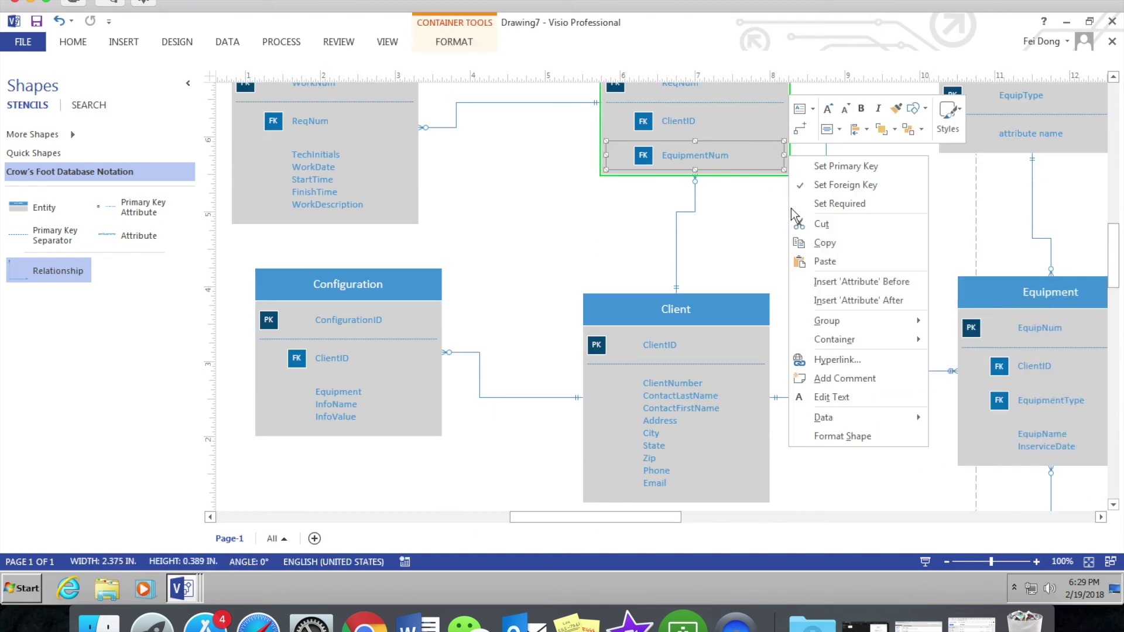
left_click(826, 297)
double_click(718, 188)
type("R")
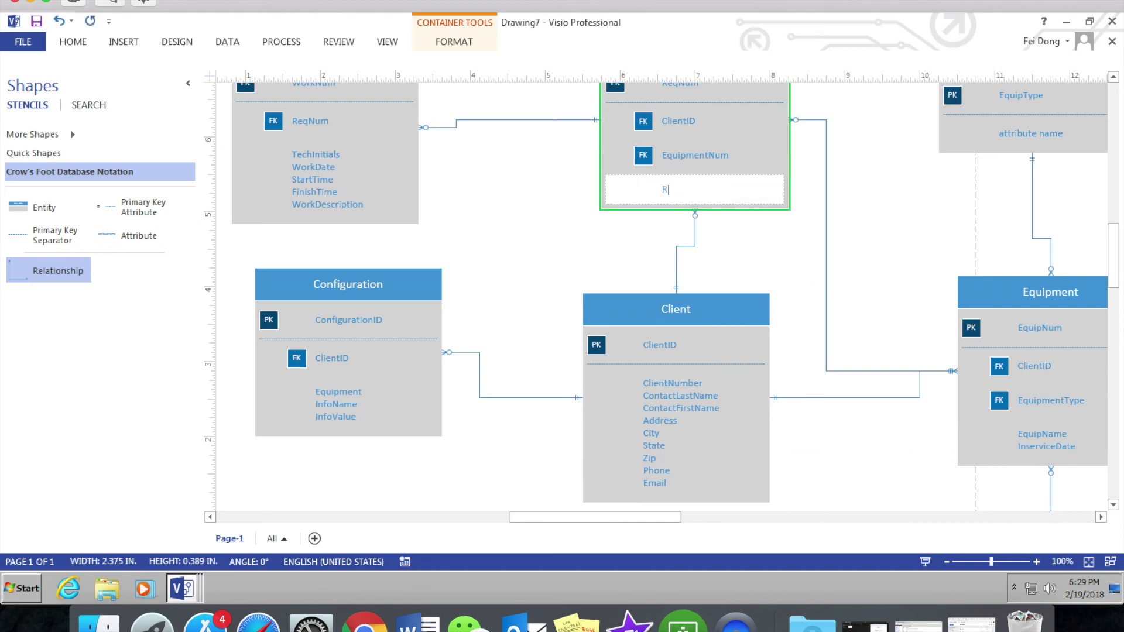
type("eportDate")
key("Return")
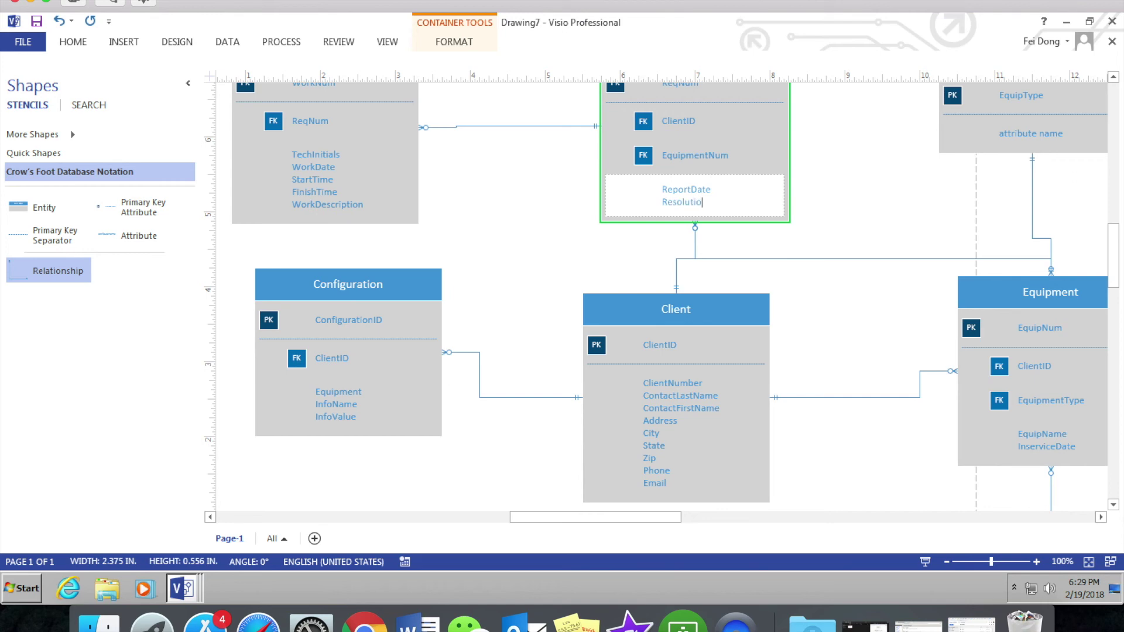
key("Return")
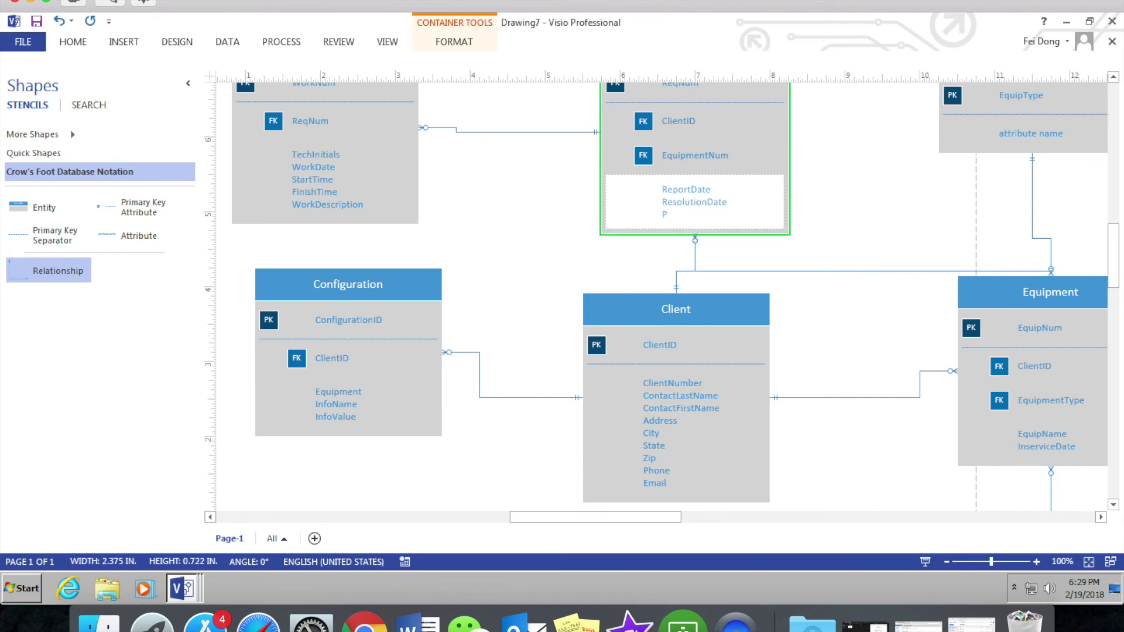
type("ProblemDescription")
key("Return")
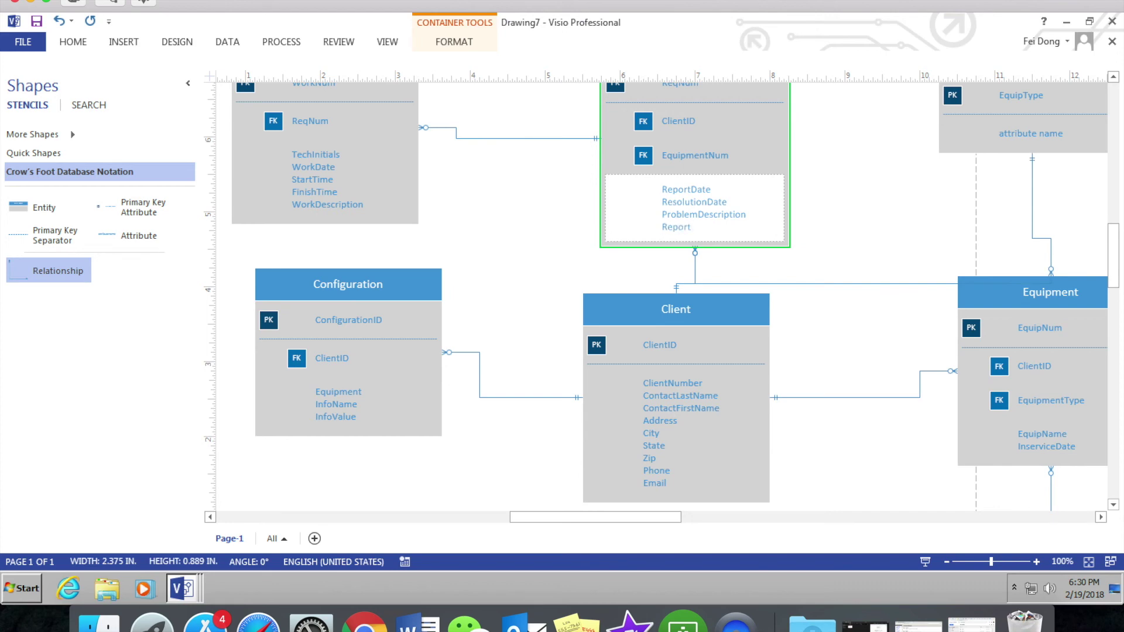
Step: Remove the ComponentType entity's second placeholder attribute and correct its primary key name to ComponentType
scroll(831, 311, "down", 5)
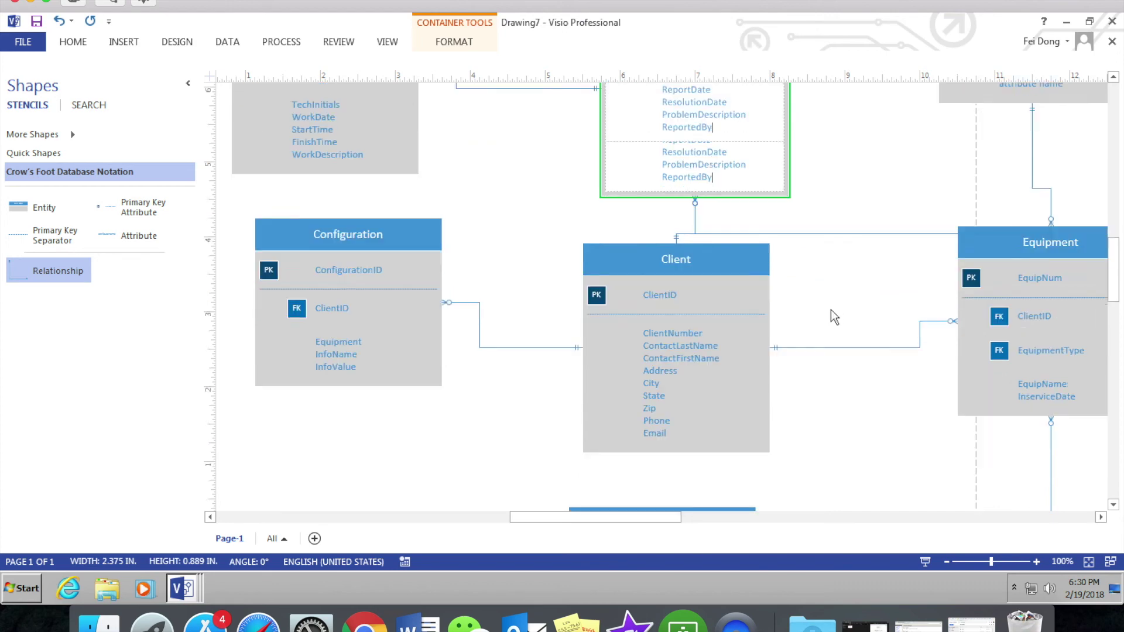
double_click(365, 410)
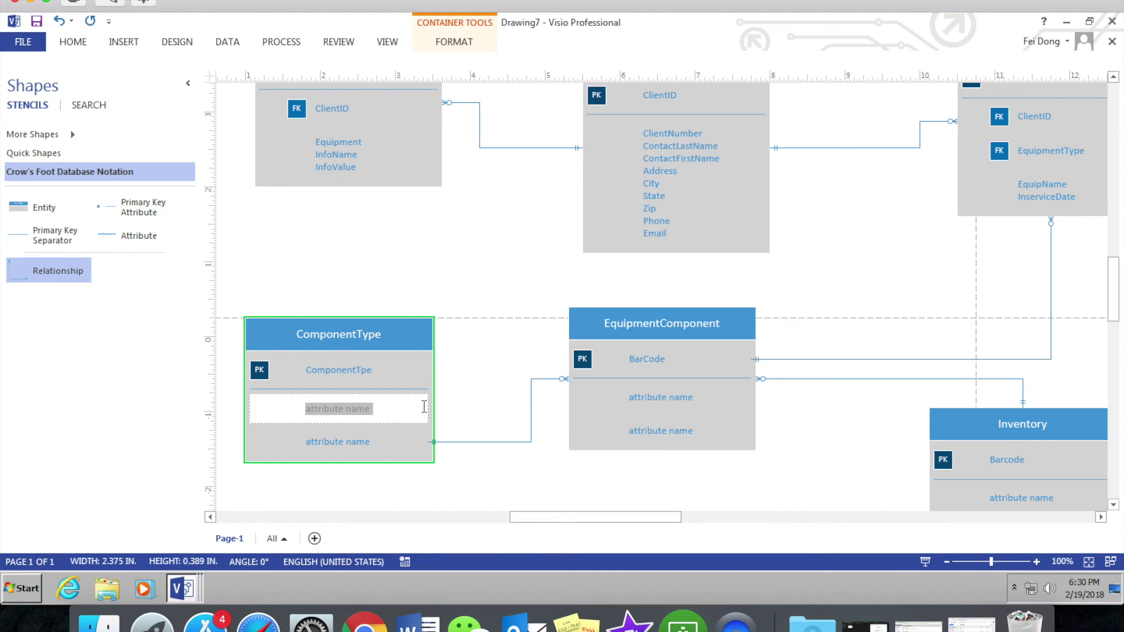
left_click(363, 440)
right_click(427, 442)
left_click(475, 212)
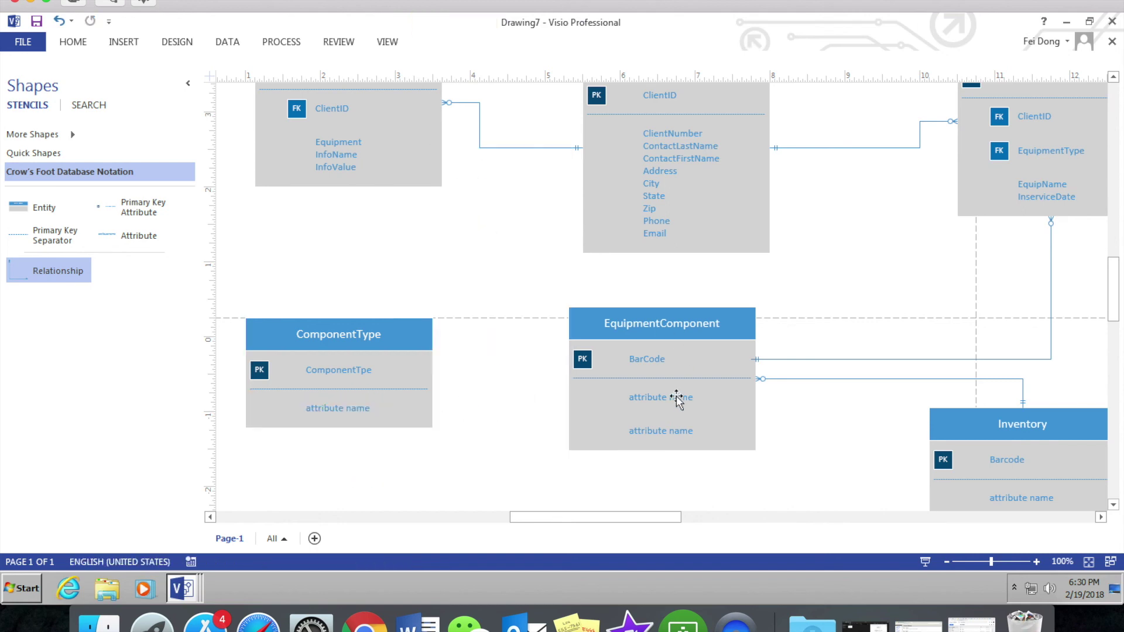
double_click(364, 370)
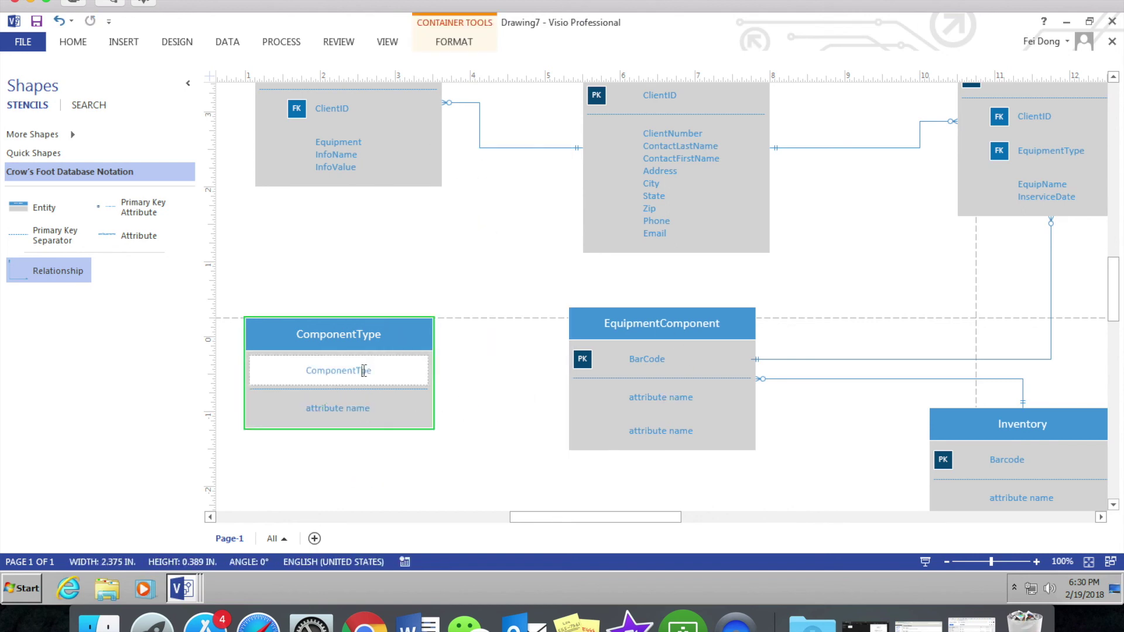
left_click(554, 468)
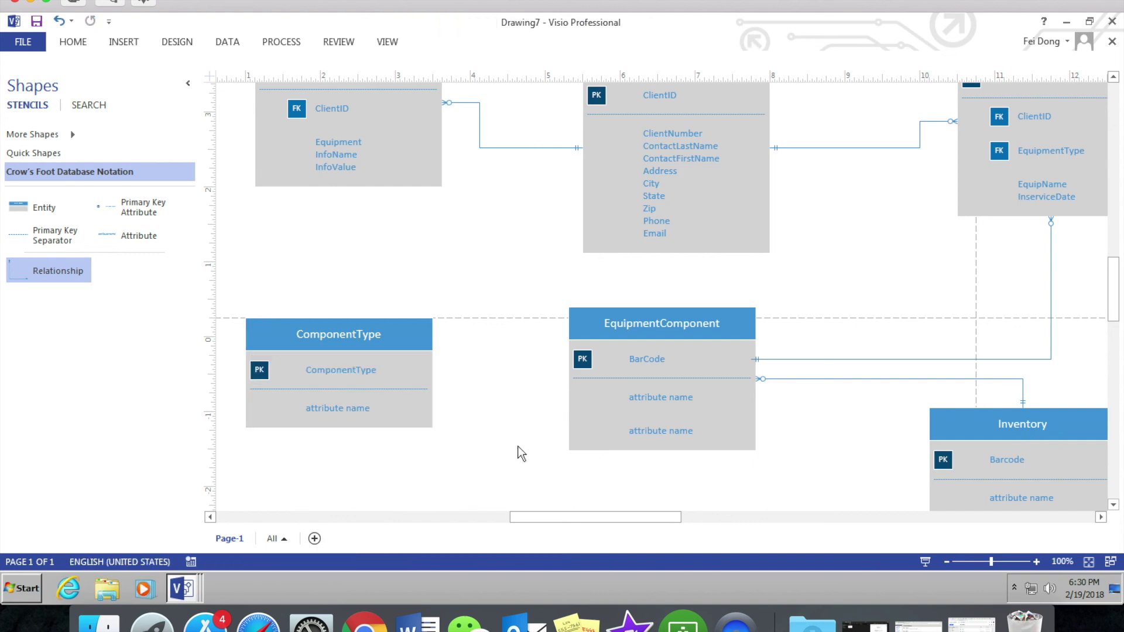
Step: Connect the ComponentType entity to EquipmentComponent with a new relationship, placing the many end at EquipmentComponent
left_click_drag(18, 281, 637, 487)
left_click_drag(736, 459, 466, 485)
left_click_drag(395, 478, 569, 379)
left_click_drag(470, 475, 435, 422)
left_click(577, 486)
Step: Name the EquipmentComponent entity's first placeholder attribute ComponentType and set it as a foreign key
scroll(926, 462, "down", 1)
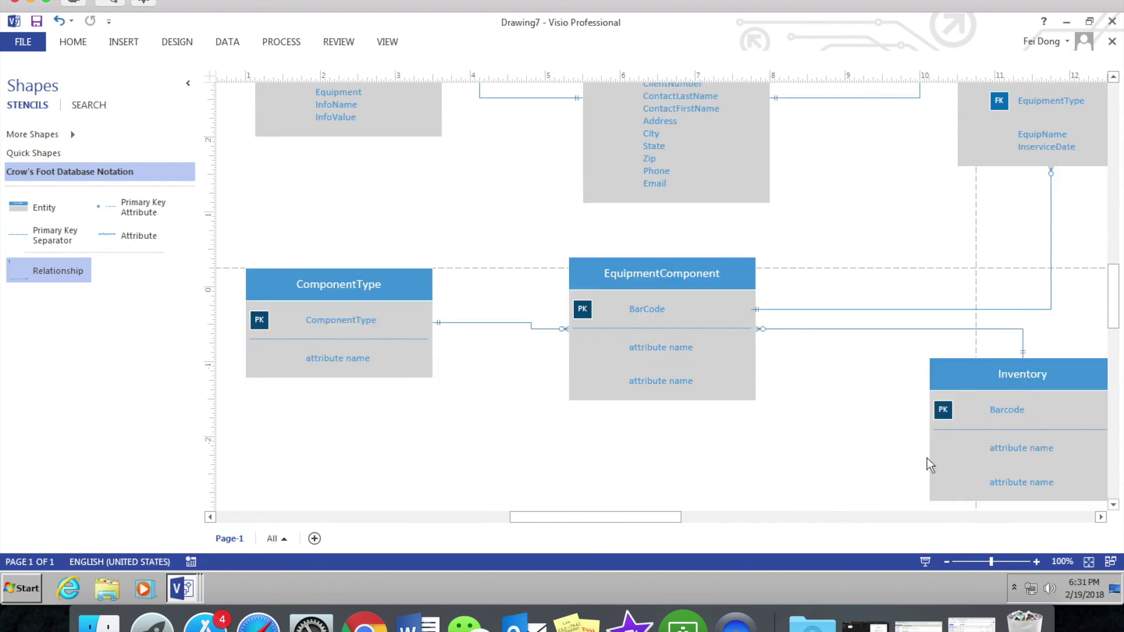
left_click(666, 338)
type("Com")
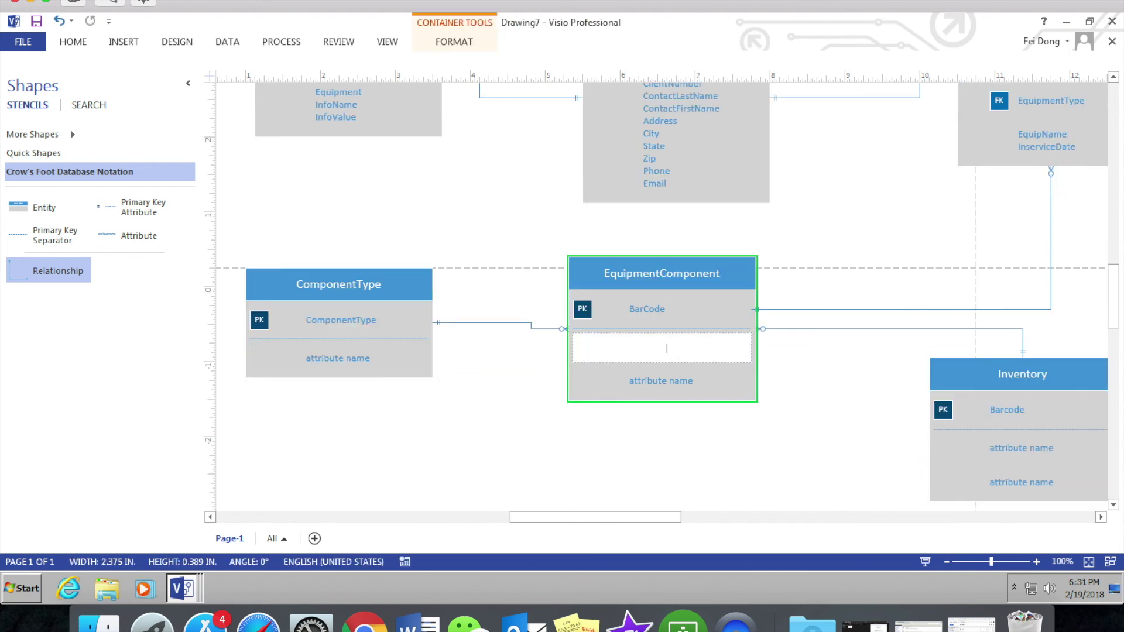
type("ponentType")
left_click(703, 451)
left_click(668, 355)
right_click(667, 358)
left_click(831, 92)
Step: Name the EquipmentComponent entity's remaining placeholder attribute EquipNum and set it as a foreign key
left_click(674, 384)
type("EquipNum")
left_click(718, 459)
left_click(658, 377)
right_click(654, 378)
left_click(823, 116)
Step: Insert an attribute after EquipNum in the EquipmentComponent entity listing Quantity, DateInStalled and DateTemoved on separate lines
right_click(690, 374)
left_click(818, 237)
double_click(668, 415)
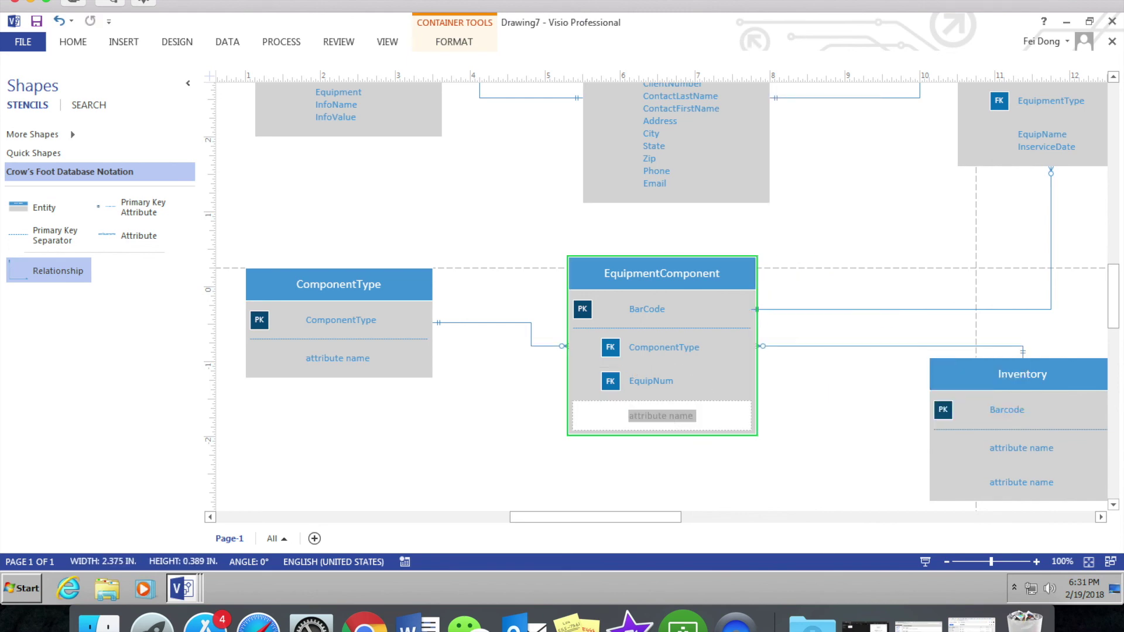
type("quantity")
key("Return")
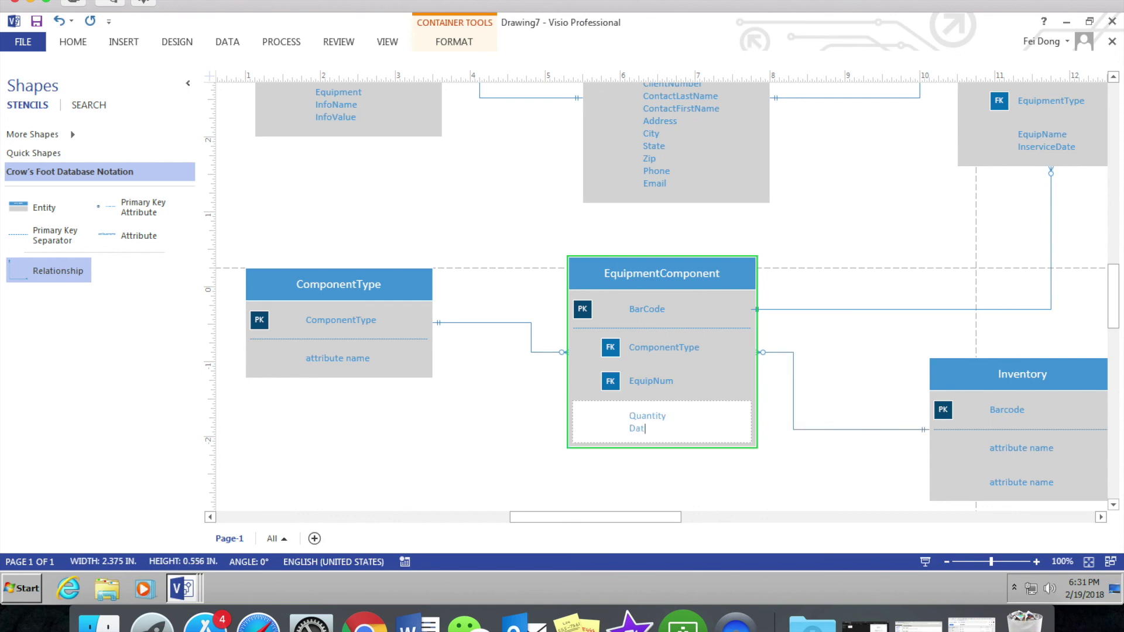
type("DateInStalled")
key("Return")
type("d")
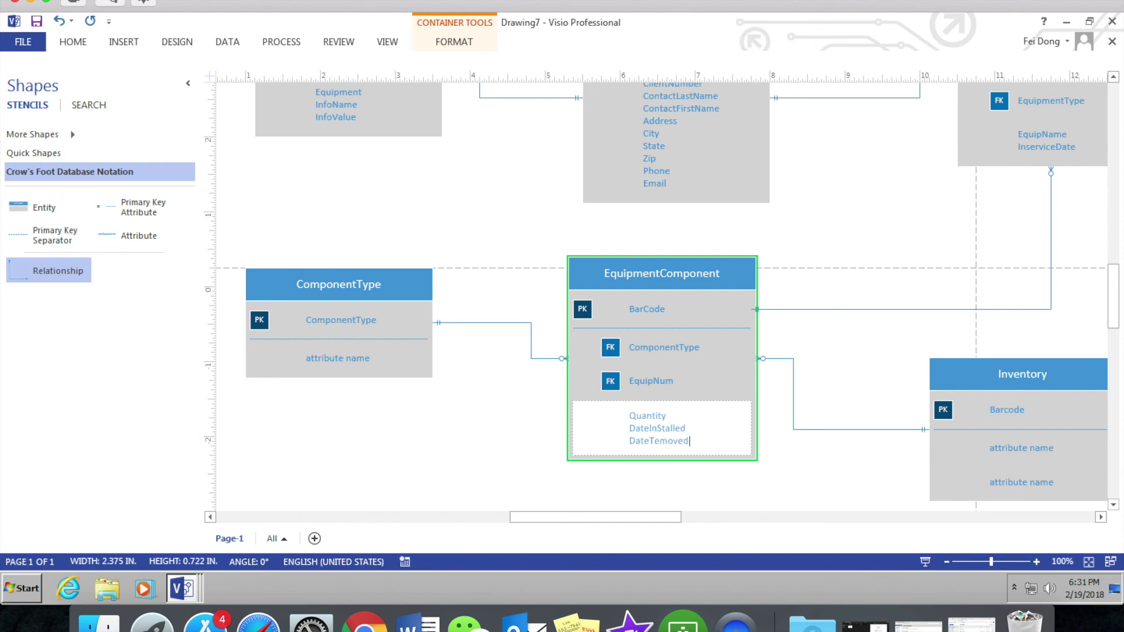
Step: Replace the Inventory entity's first placeholder attribute with ModelNum, Description, DatePurch and Vendor on separate lines
left_click(1048, 456)
double_click(1048, 456)
type("MO")
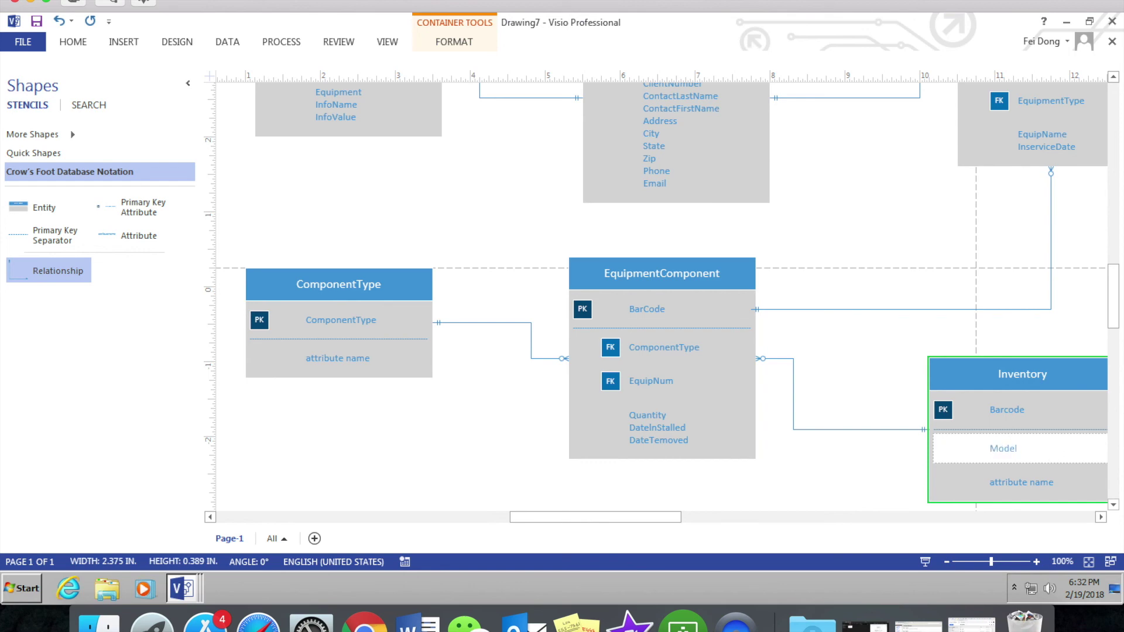
type("delNum")
key("Return")
type("De")
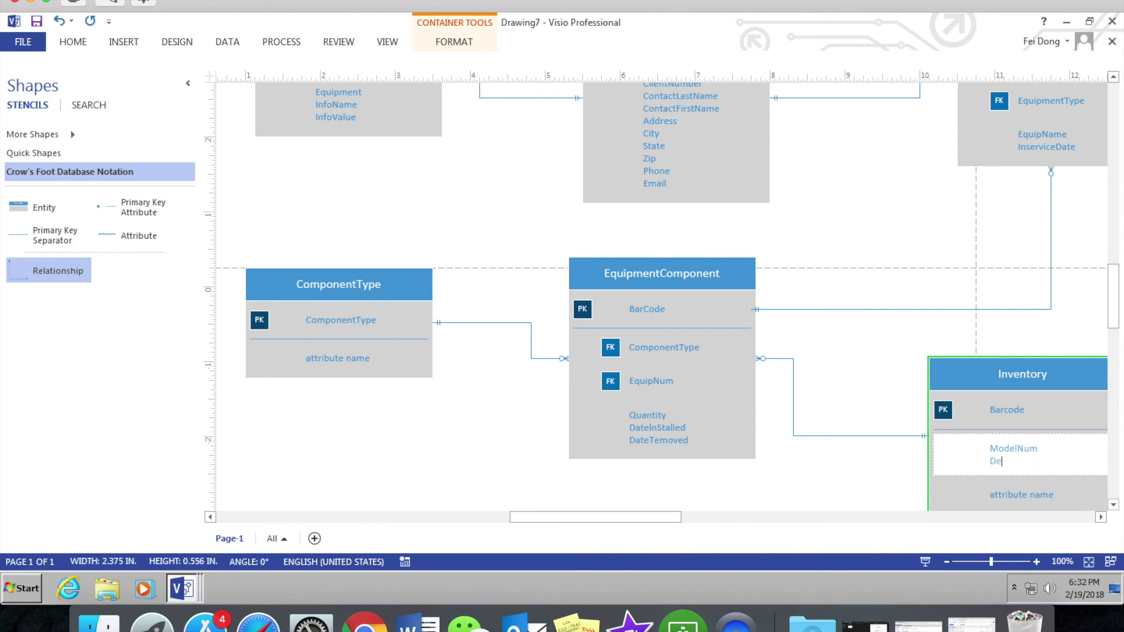
type("scription")
key("Return")
type("DatePurch")
key("Return")
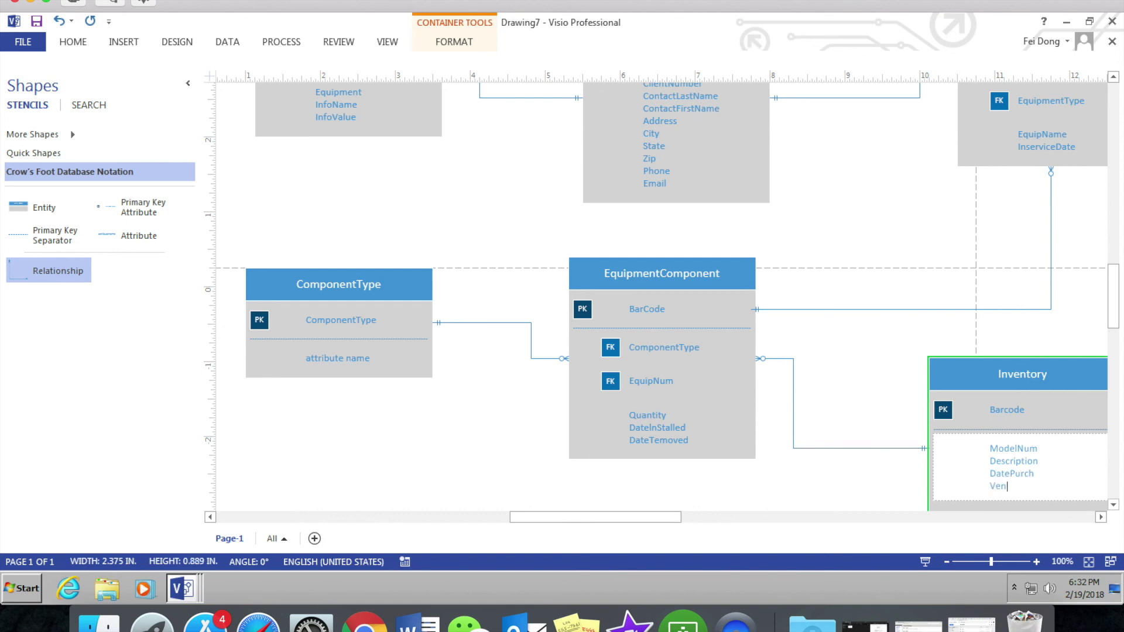
type("Vendor")
Step: Remove the leftover placeholder attribute below Vendor in the Inventory entity
left_click(867, 503)
scroll(868, 503, "down", 1)
left_click(999, 470)
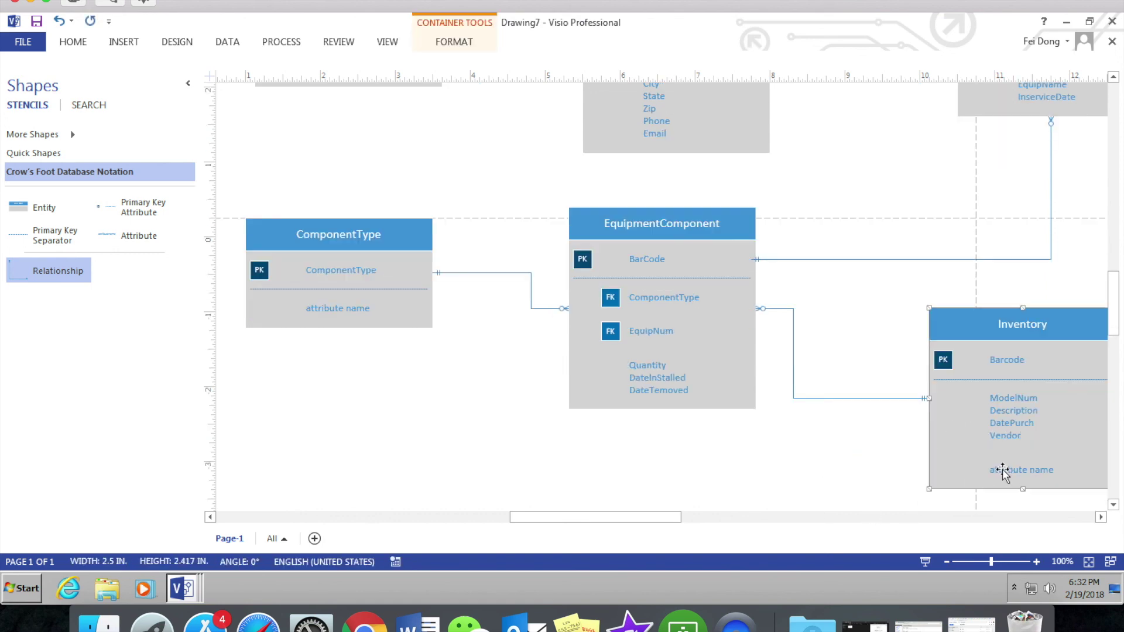
left_click(1002, 471)
right_click(1003, 471)
left_click(1018, 245)
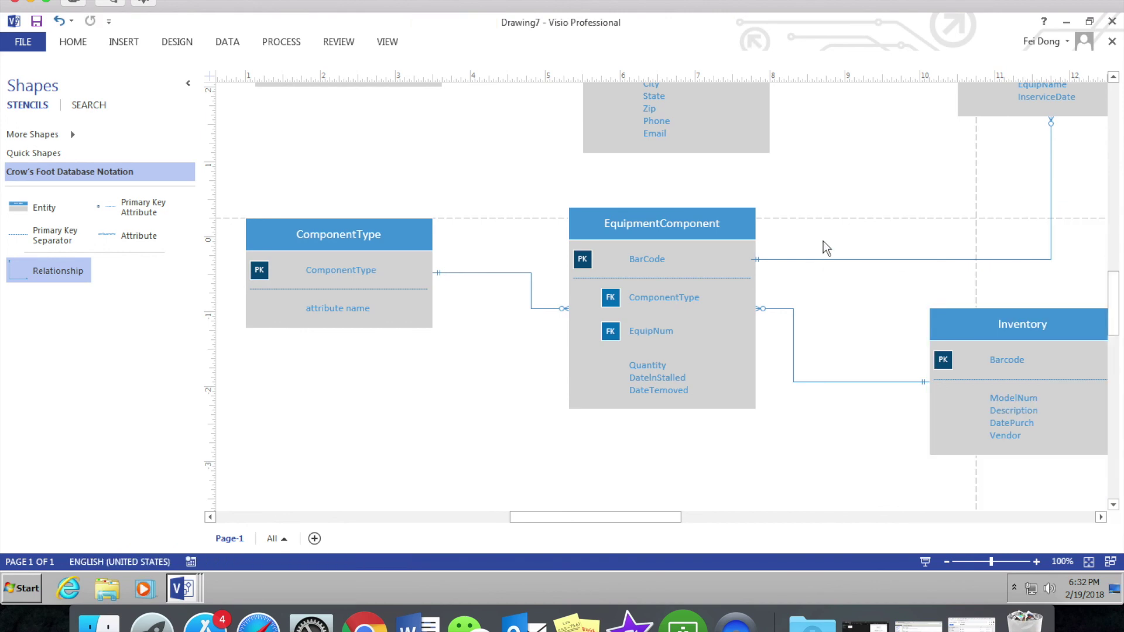
Step: Save the drawing as a PDF on the Desktop, replacing the existing CTTS4 Fully Attributed Data Model file
scroll(890, 231, "up", 5)
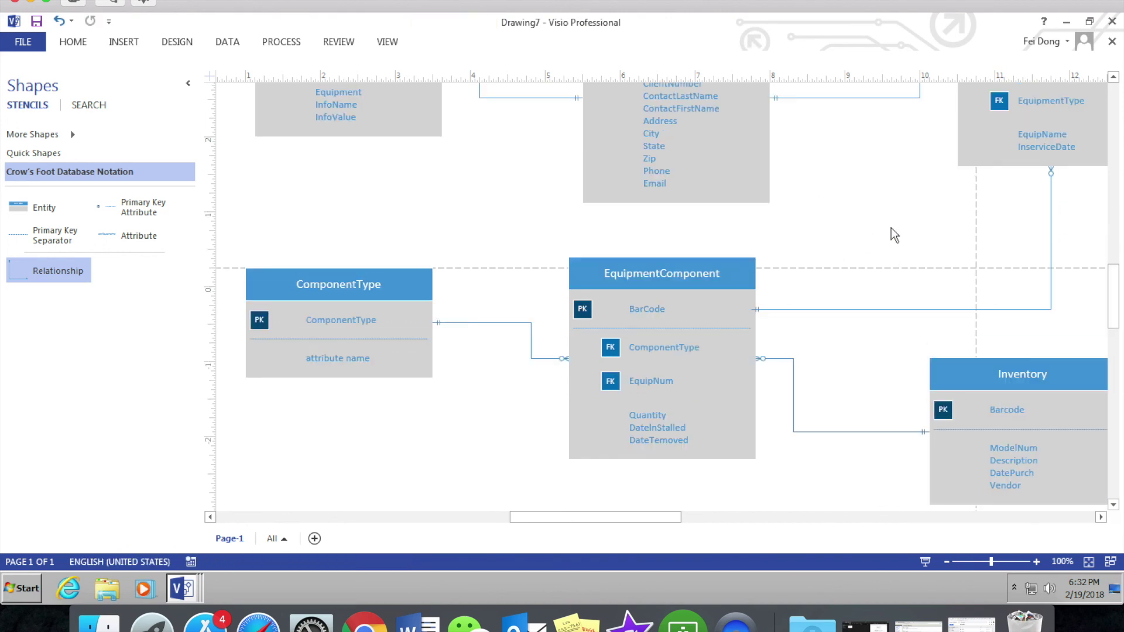
left_click(26, 42)
left_click(36, 198)
left_click(392, 243)
left_click(56, 120)
left_click(546, 281)
left_click(546, 281)
left_click(546, 299)
left_click(155, 507)
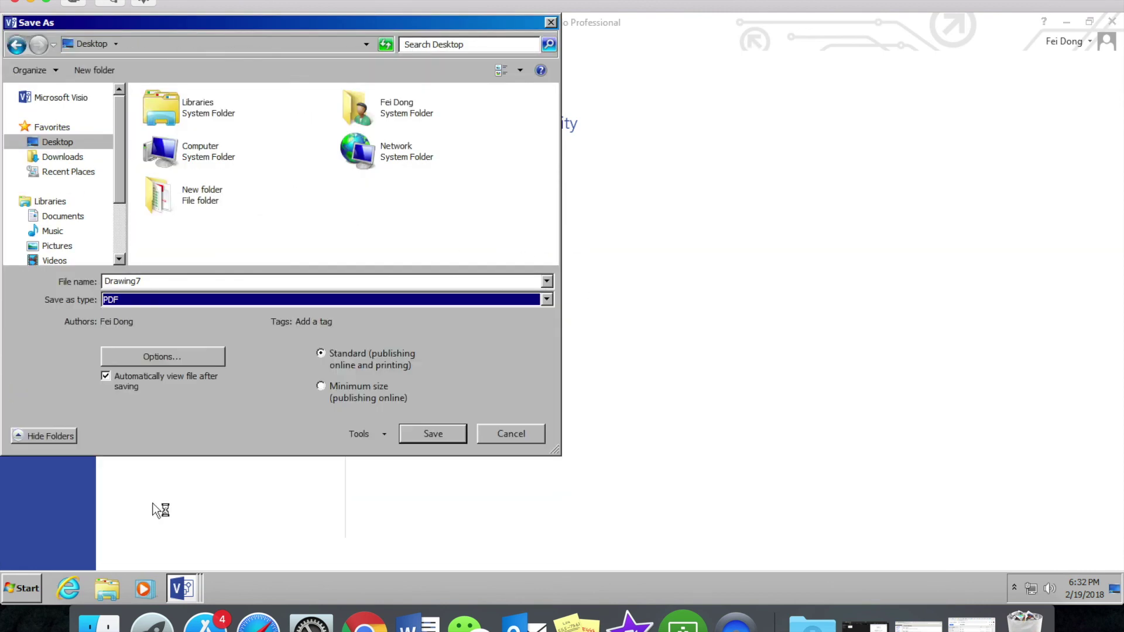
double_click(176, 274)
type("C")
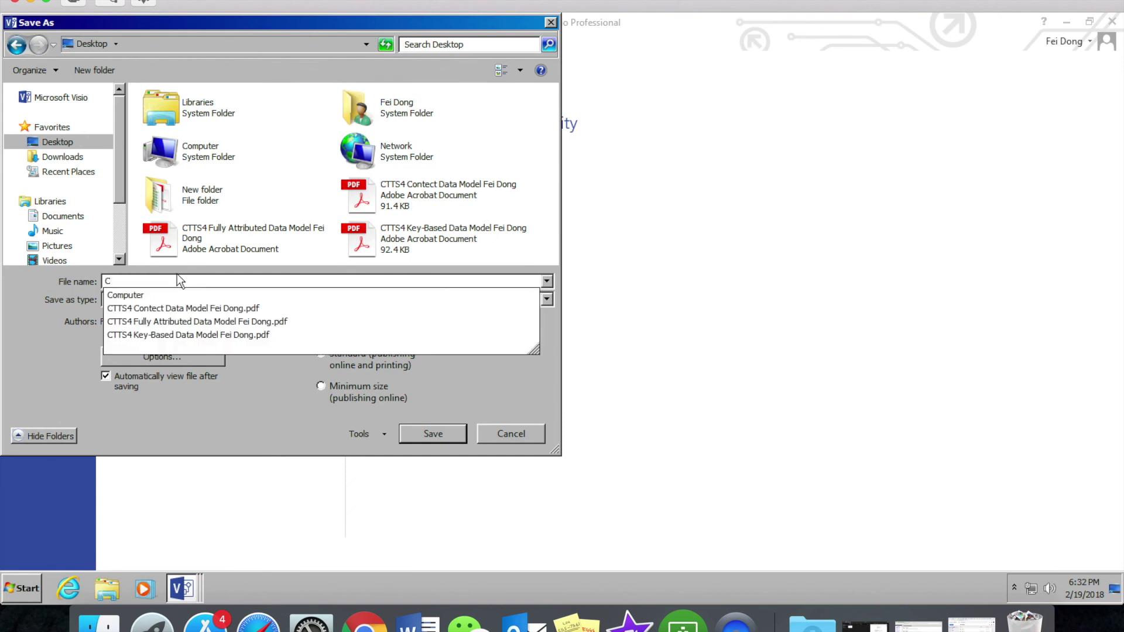
left_click(172, 321)
left_click(444, 437)
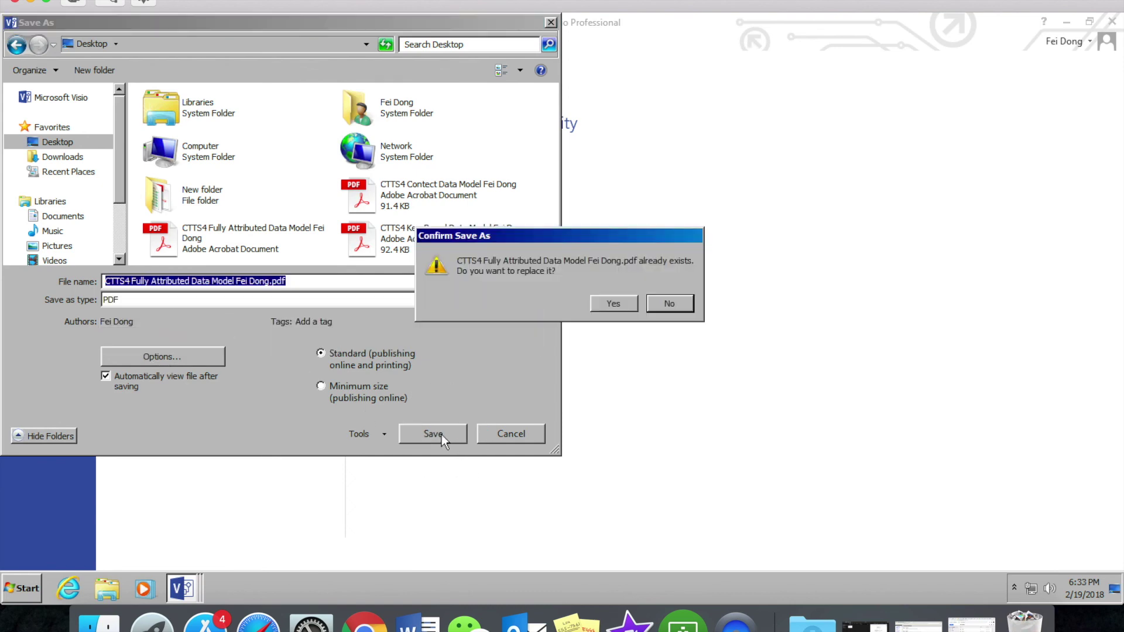
left_click(618, 306)
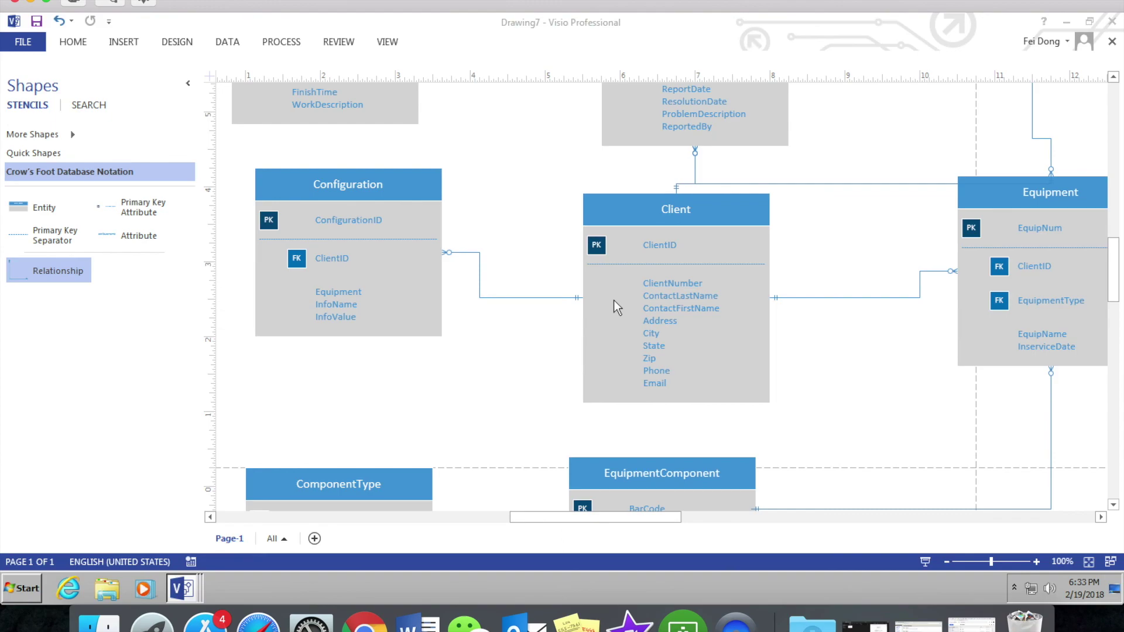